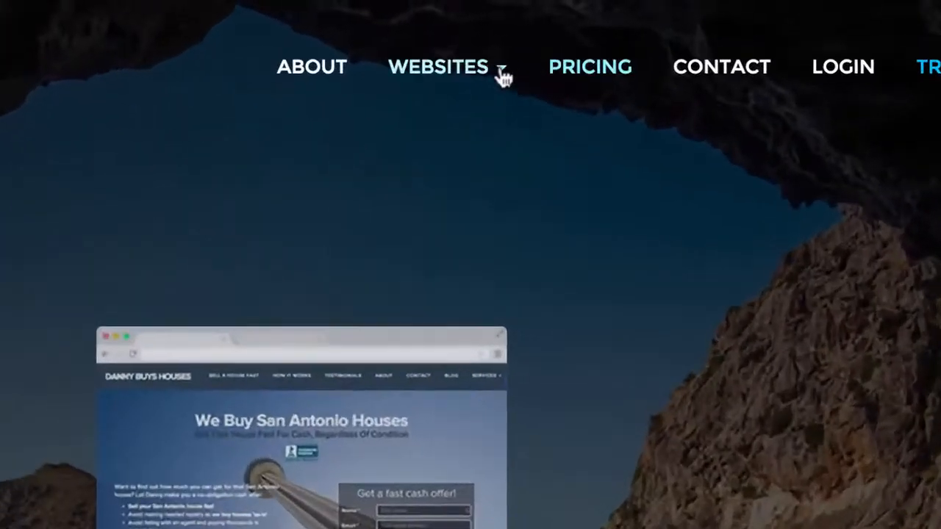
- Open the house selling/renting listing websites page and look through the Modern template's live demo
{"action": "left_click", "coordinate": [541, 27]}
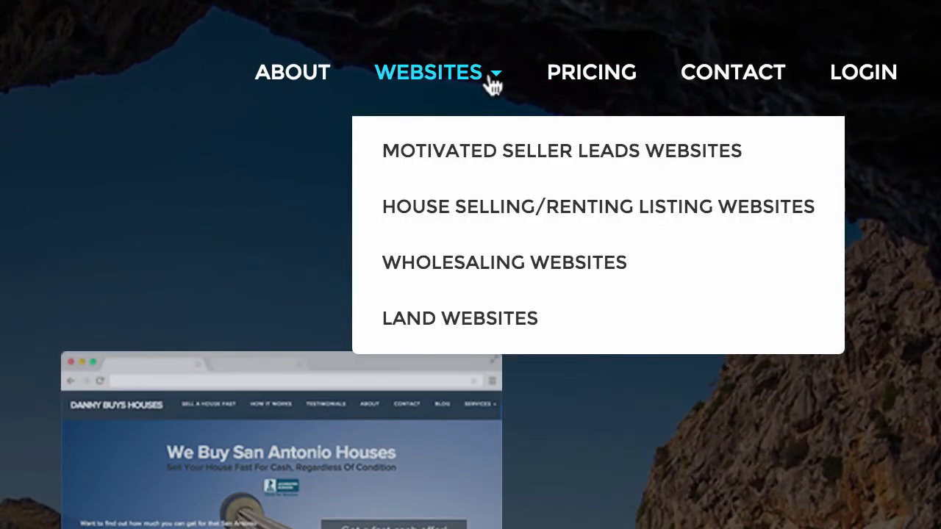
{"action": "left_click", "coordinate": [488, 218]}
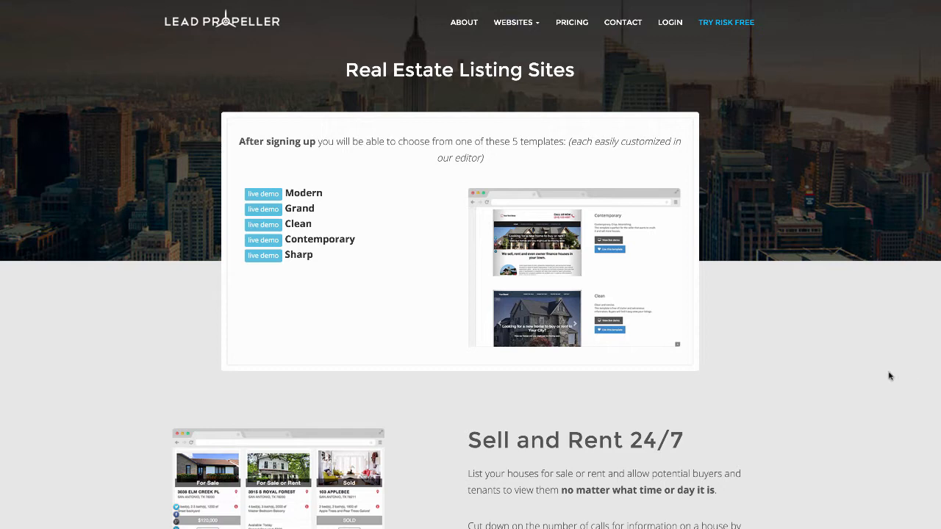
{"action": "left_click", "coordinate": [261, 205]}
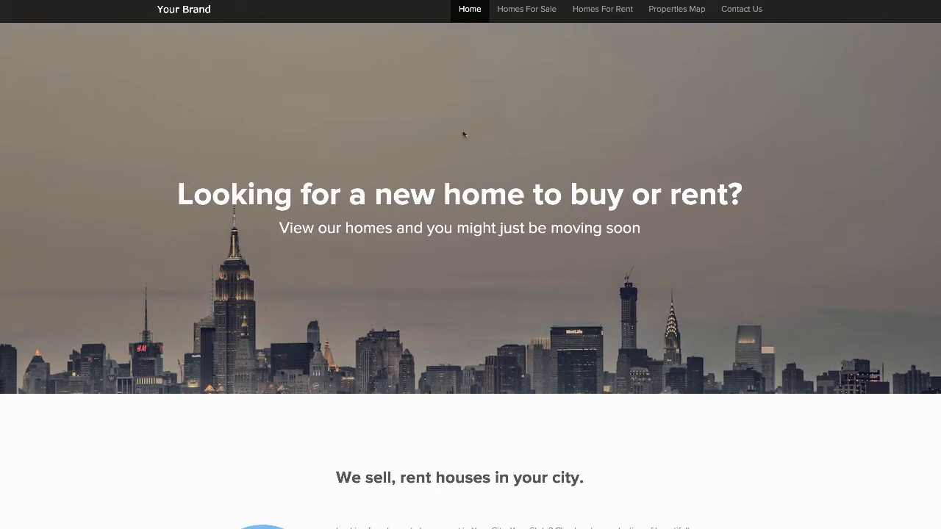
{"action": "scroll", "coordinate": [463, 136], "scroll_direction": "down", "scroll_amount": 2}
{"action": "scroll", "coordinate": [287, 313], "scroll_direction": "down", "scroll_amount": 5}
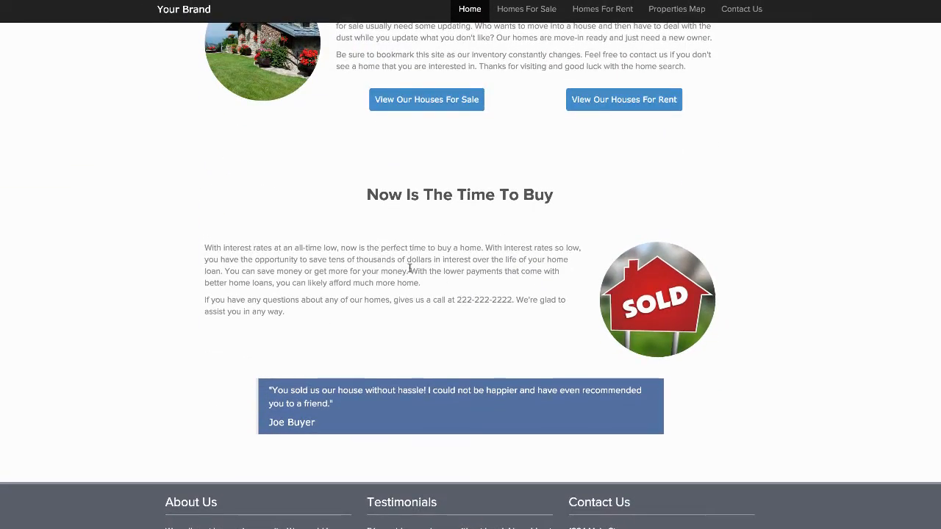
{"action": "scroll", "coordinate": [417, 338], "scroll_direction": "up", "scroll_amount": 10}
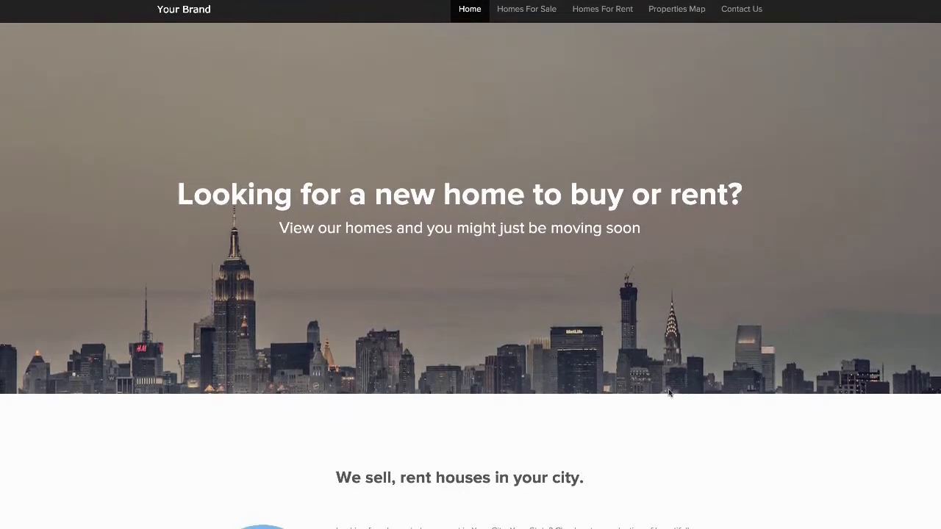
{"action": "left_click", "coordinate": [519, 11]}
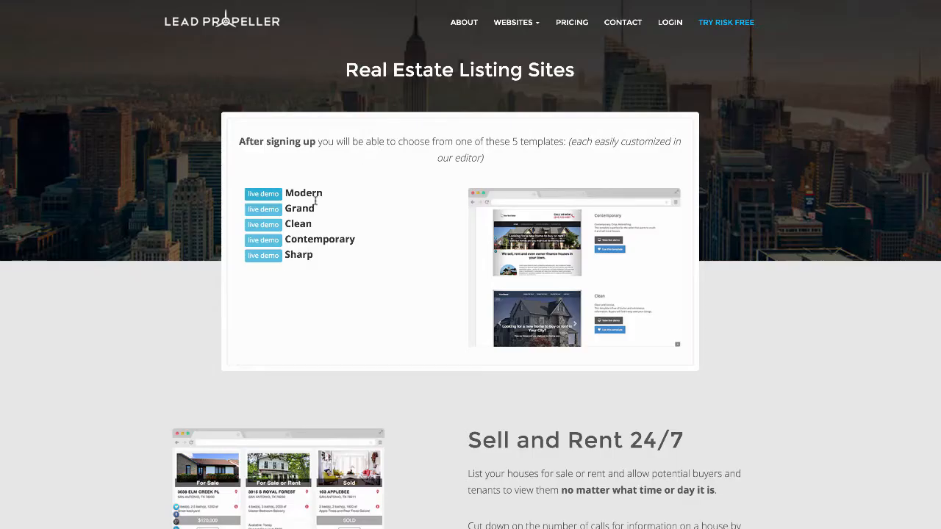
- Open the Grand template's live demo and examine the details page of the first home for sale
{"action": "left_click", "coordinate": [263, 213]}
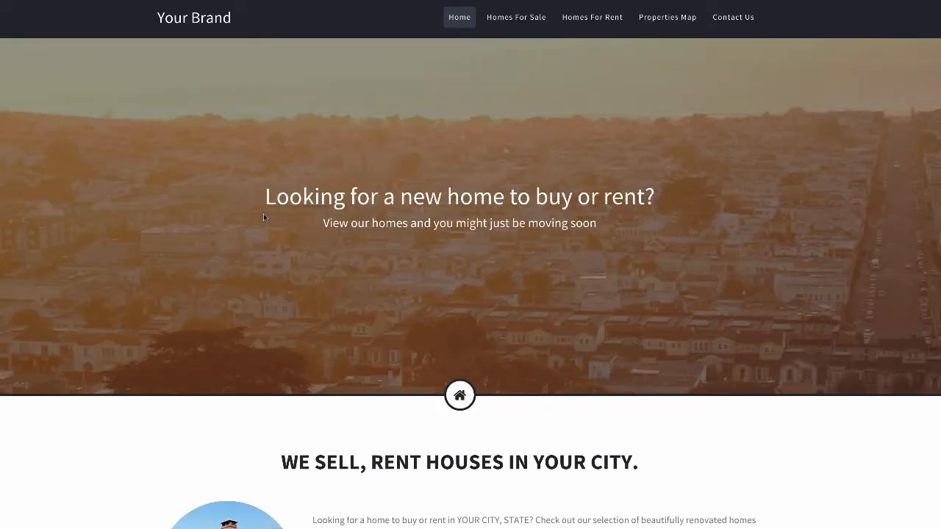
{"action": "left_click", "coordinate": [514, 18]}
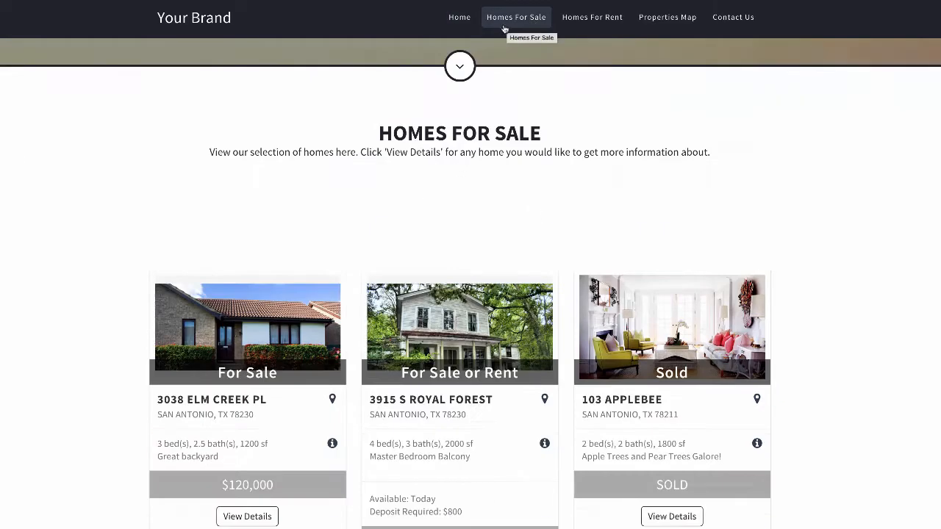
{"action": "left_click", "coordinate": [247, 516]}
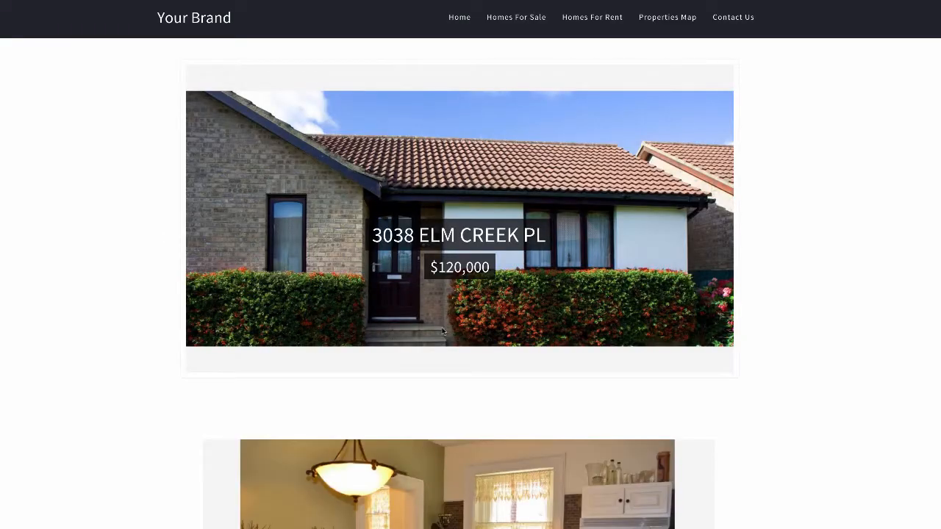
{"action": "scroll", "coordinate": [443, 332], "scroll_direction": "down", "scroll_amount": 10}
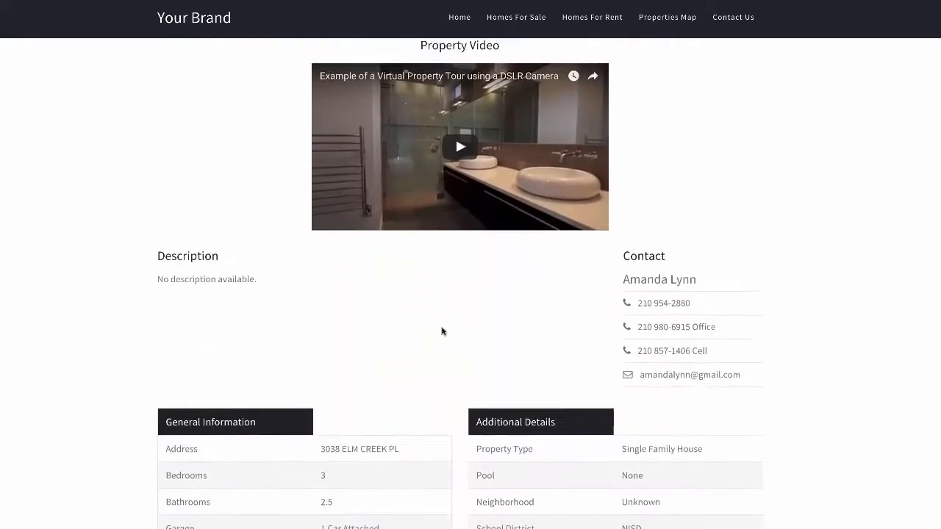
{"action": "scroll", "coordinate": [442, 332], "scroll_direction": "down", "scroll_amount": 3}
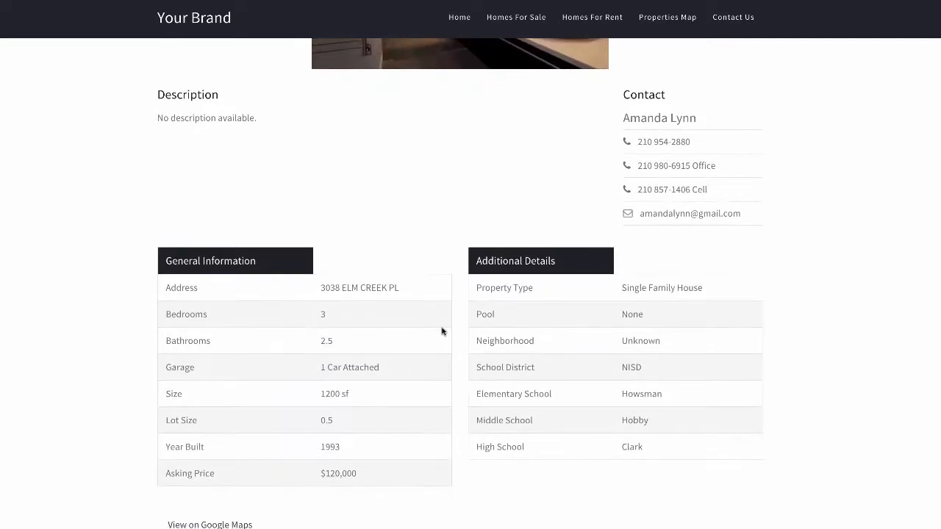
{"action": "scroll", "coordinate": [442, 331], "scroll_direction": "down", "scroll_amount": 4}
{"action": "scroll", "coordinate": [443, 331], "scroll_direction": "up", "scroll_amount": 9}
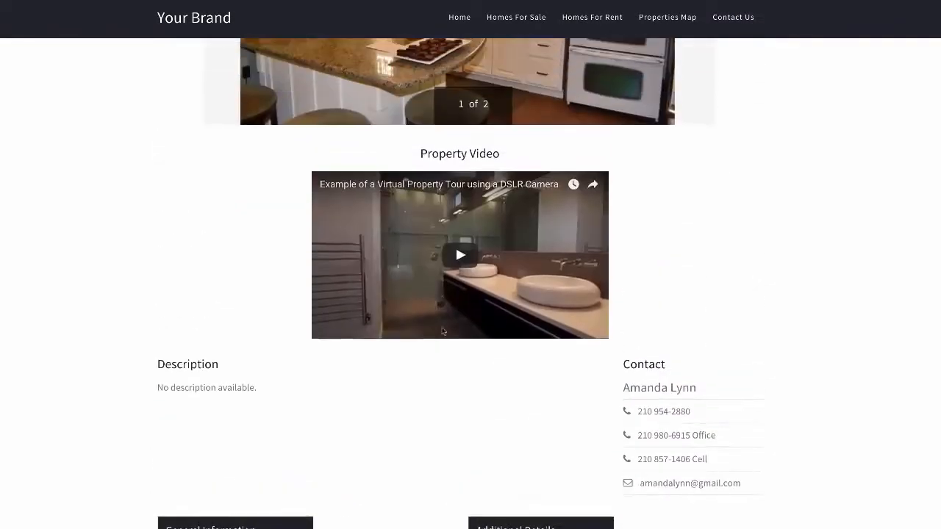
{"action": "scroll", "coordinate": [442, 331], "scroll_direction": "up", "scroll_amount": 2}
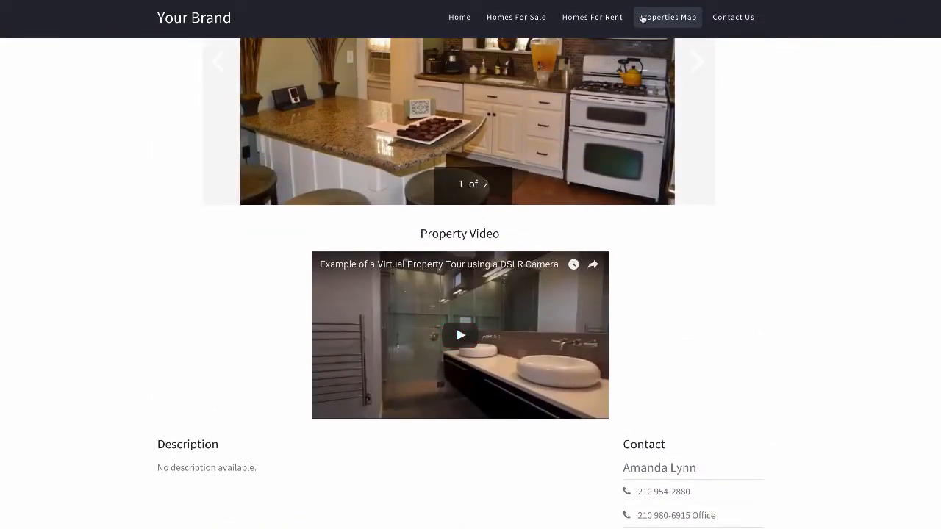
- View the Grand demo's properties map and contact page, and return to its home page
{"action": "left_click", "coordinate": [642, 19]}
{"action": "scroll", "coordinate": [886, 324], "scroll_direction": "down", "scroll_amount": 2}
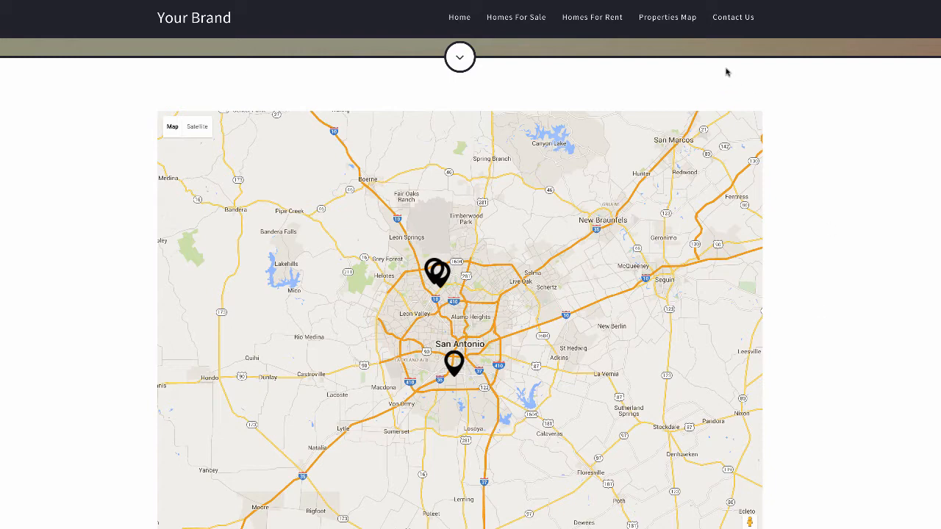
{"action": "left_click", "coordinate": [733, 22]}
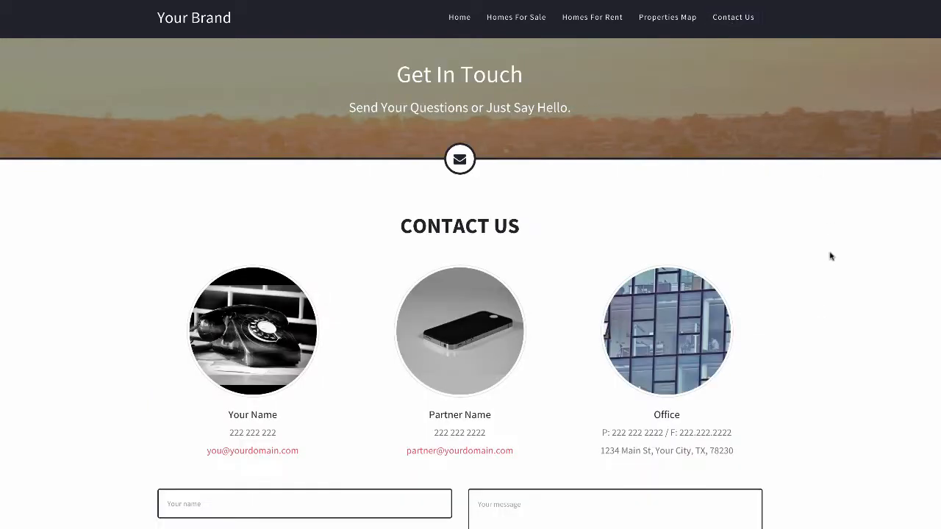
{"action": "scroll", "coordinate": [827, 300], "scroll_direction": "down", "scroll_amount": 3}
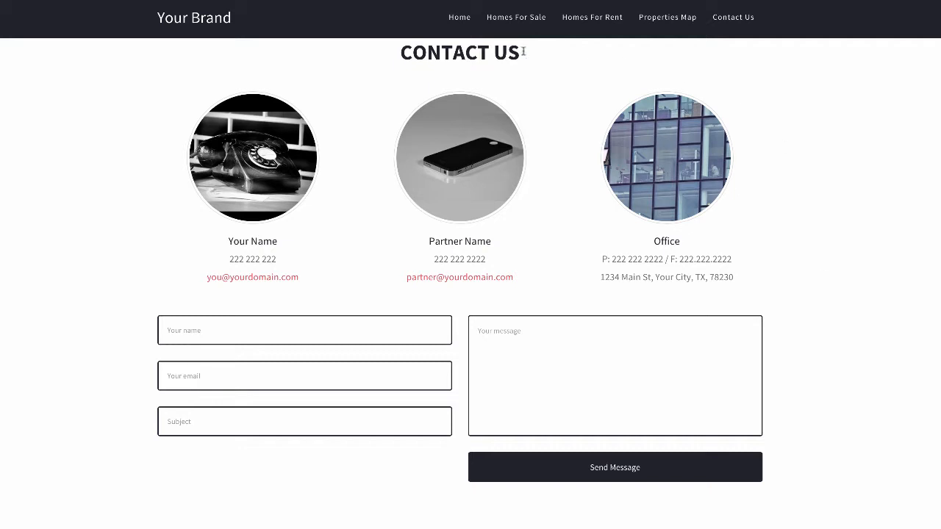
{"action": "left_click", "coordinate": [466, 25]}
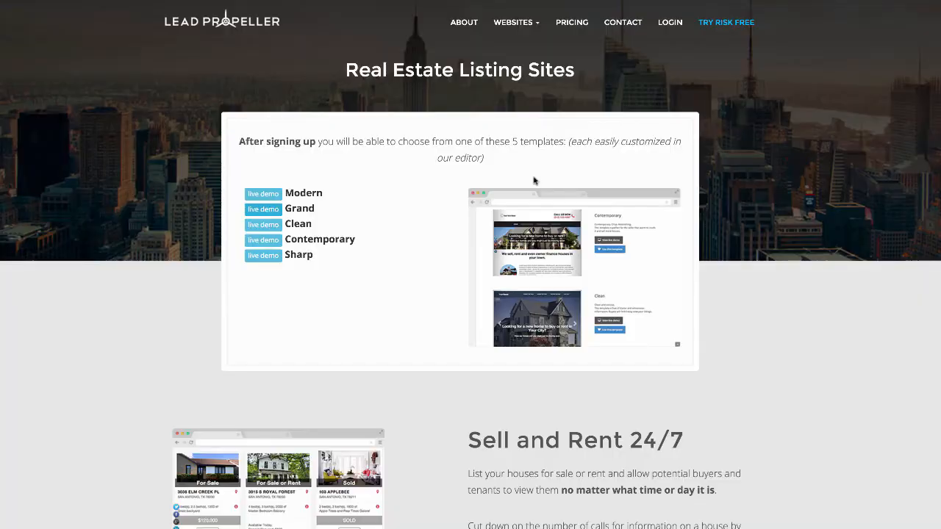
- Start an order for the Single Website listing plan from the real estate listing sites page
{"action": "scroll", "coordinate": [492, 257], "scroll_direction": "down", "scroll_amount": 20}
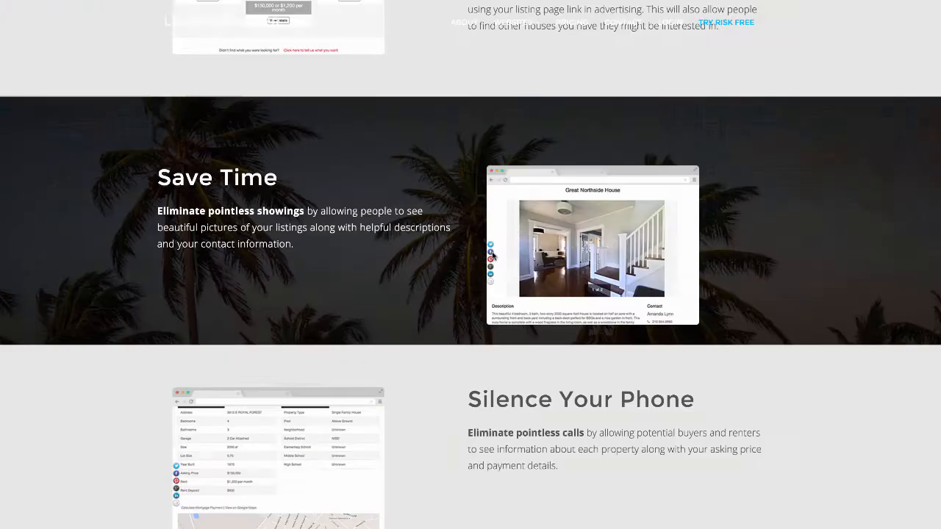
{"action": "scroll", "coordinate": [493, 258], "scroll_direction": "up", "scroll_amount": 8}
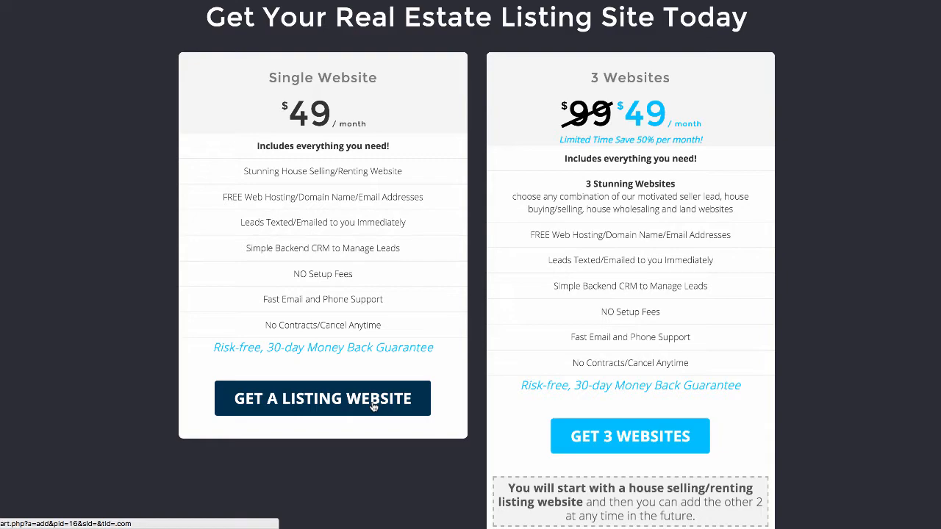
{"action": "left_click", "coordinate": [372, 406]}
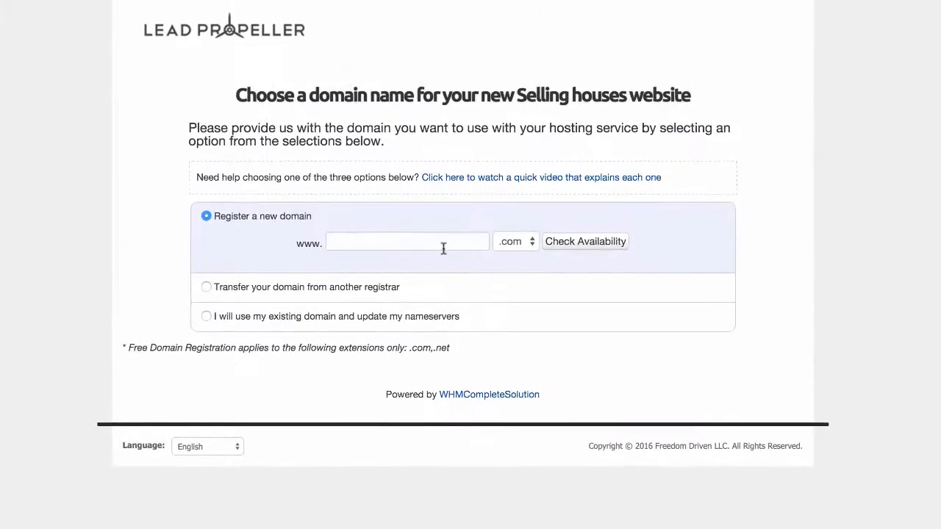
- Compare the domain options for registering, transferring from another registrar and using an existing domain with updated nameservers
{"action": "left_click", "coordinate": [445, 244]}
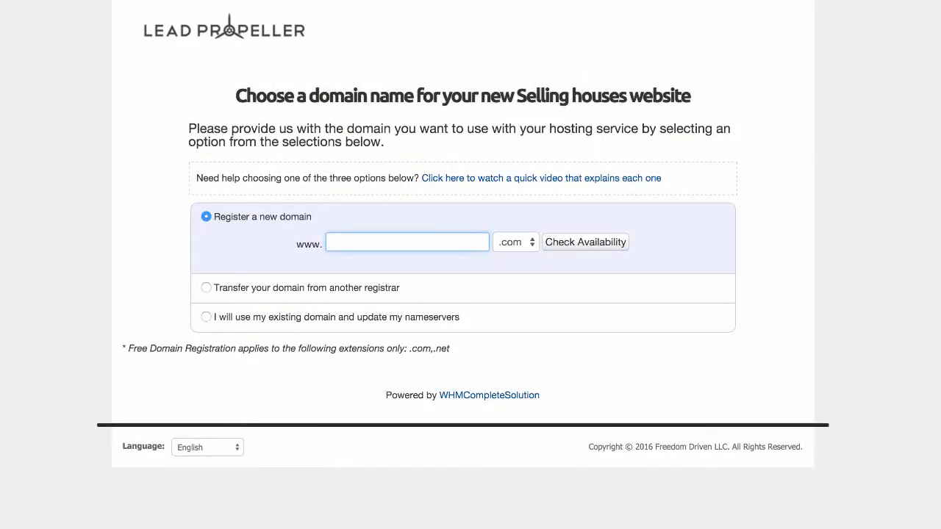
{"action": "left_click", "coordinate": [207, 290]}
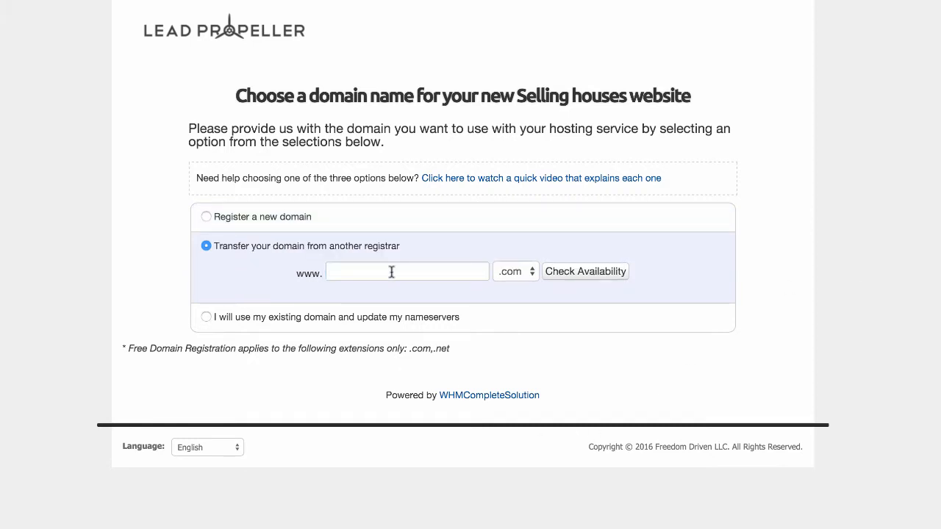
{"action": "left_click", "coordinate": [206, 317]}
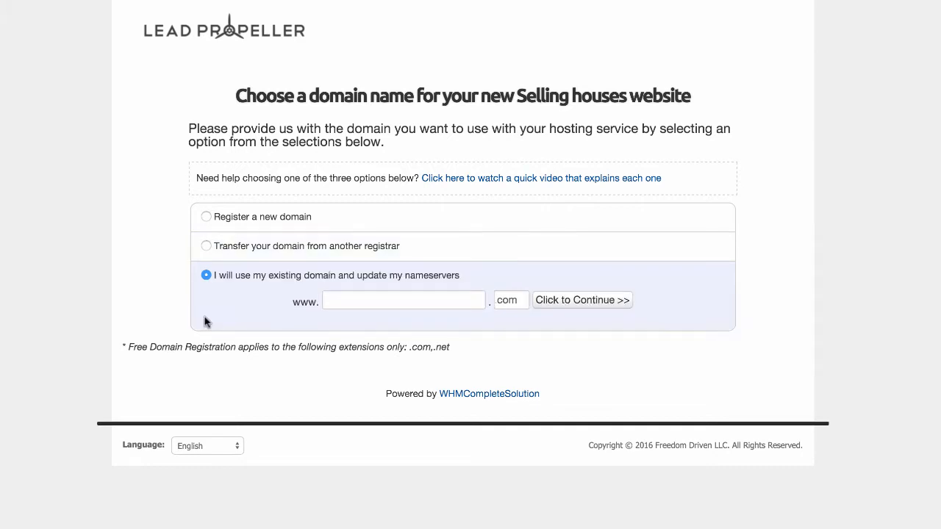
- Choose to register the new domain landmarksellers.com, check its availability and continue to checkout
{"action": "left_click", "coordinate": [206, 216]}
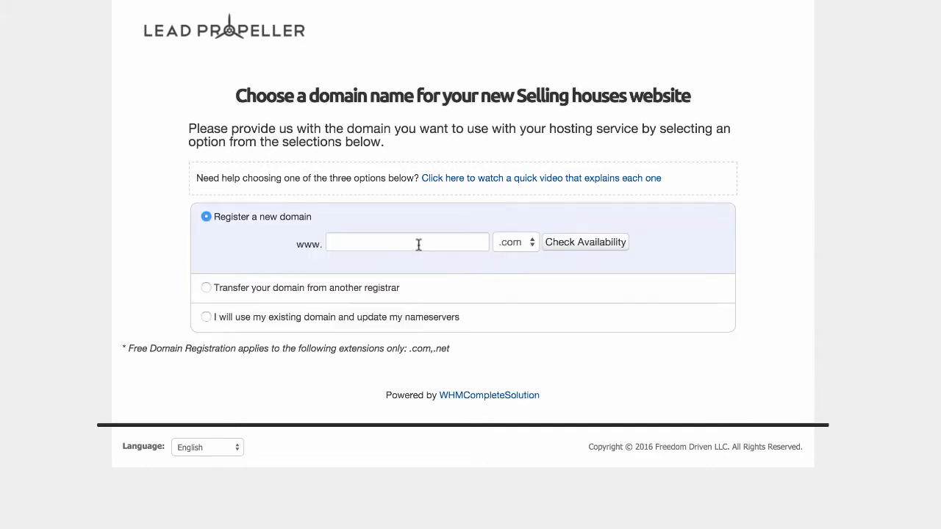
{"action": "left_click", "coordinate": [418, 245]}
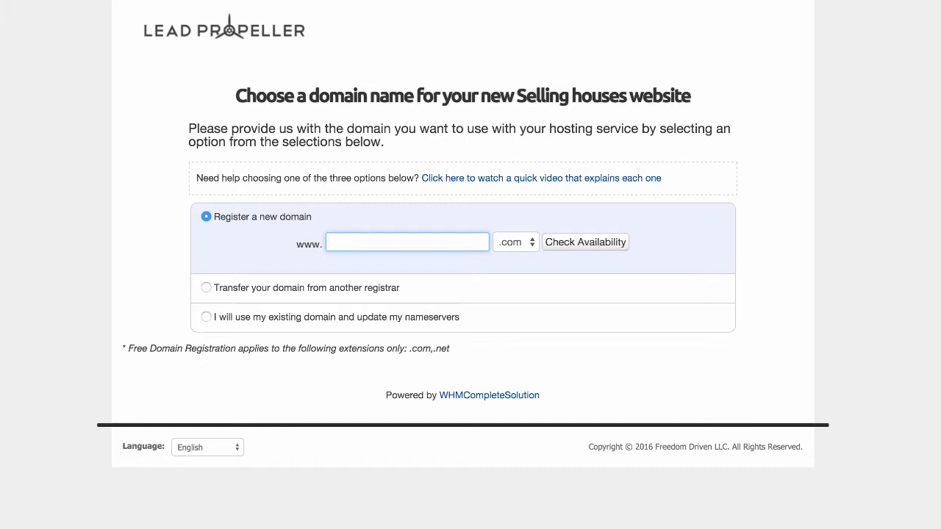
{"action": "type", "text": "landmarksellers"}
{"action": "left_click", "coordinate": [604, 245]}
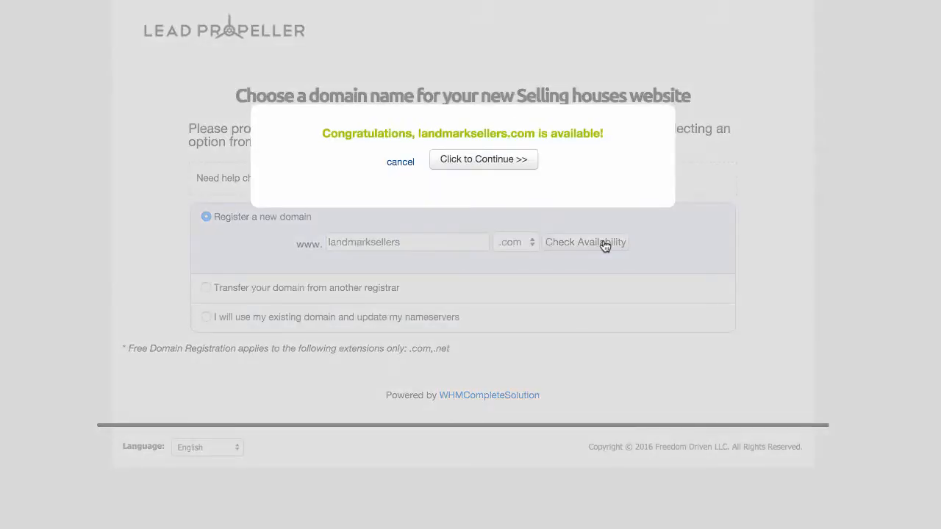
{"action": "left_click", "coordinate": [493, 161]}
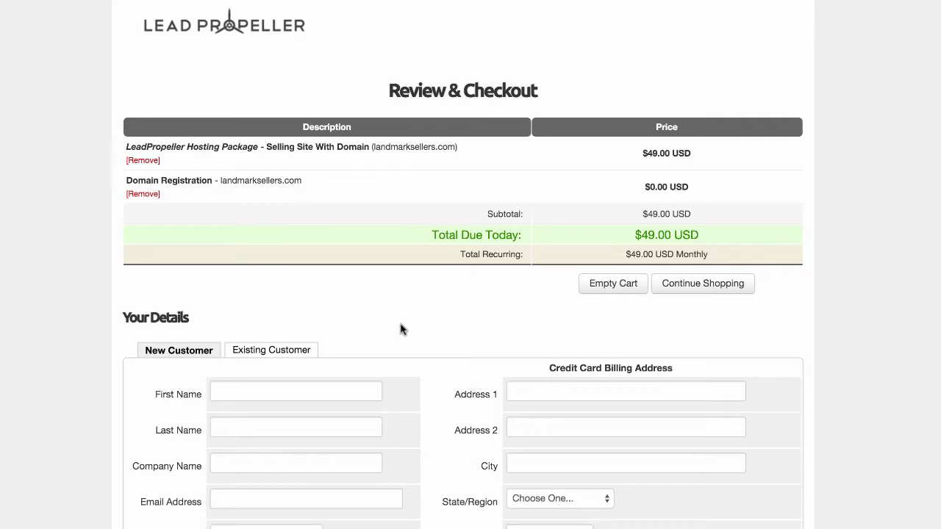
- Apply the promotional code RETIPSTER to the order
{"action": "scroll", "coordinate": [401, 328], "scroll_direction": "down", "scroll_amount": 5}
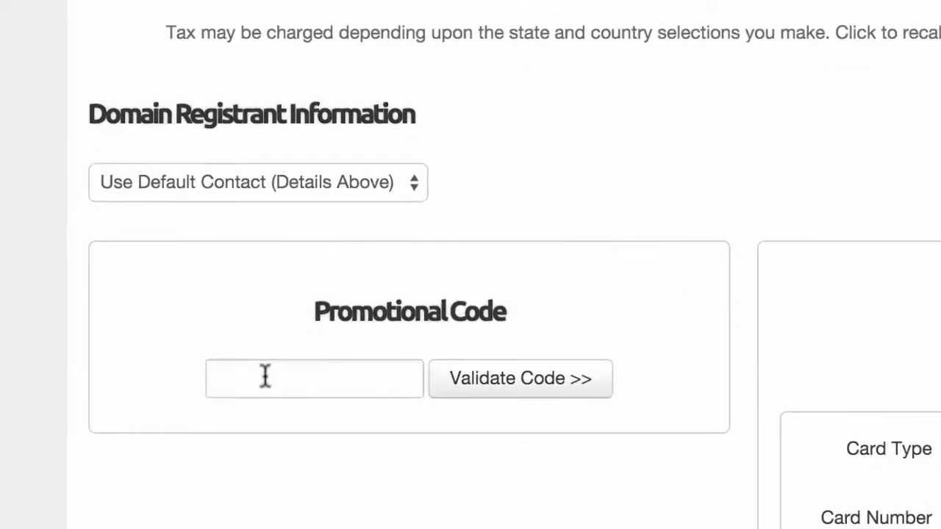
{"action": "left_click", "coordinate": [214, 528]}
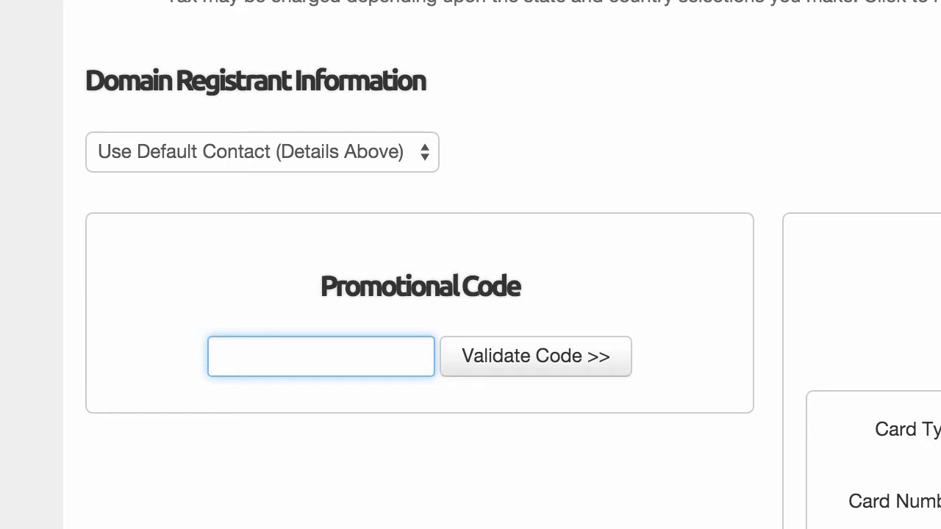
{"action": "type", "text": "RETIPSTER"}
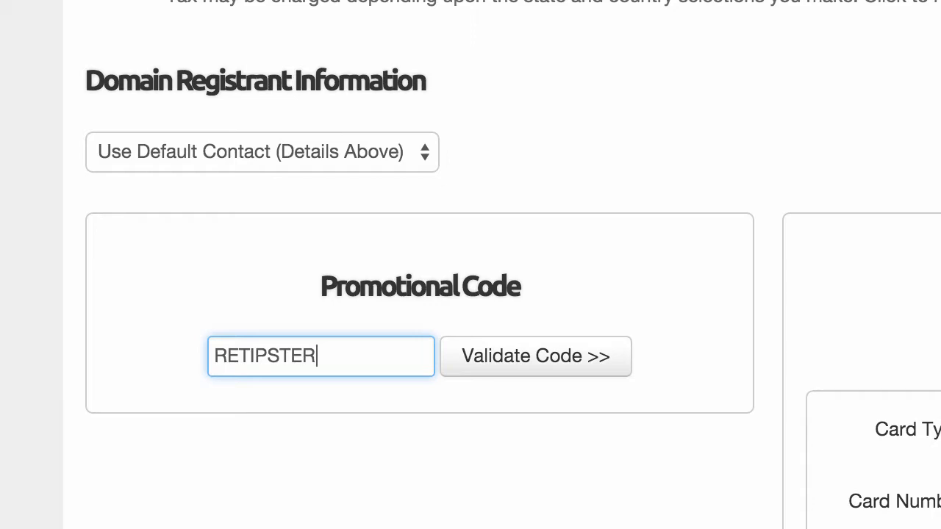
{"action": "left_click", "coordinate": [539, 361]}
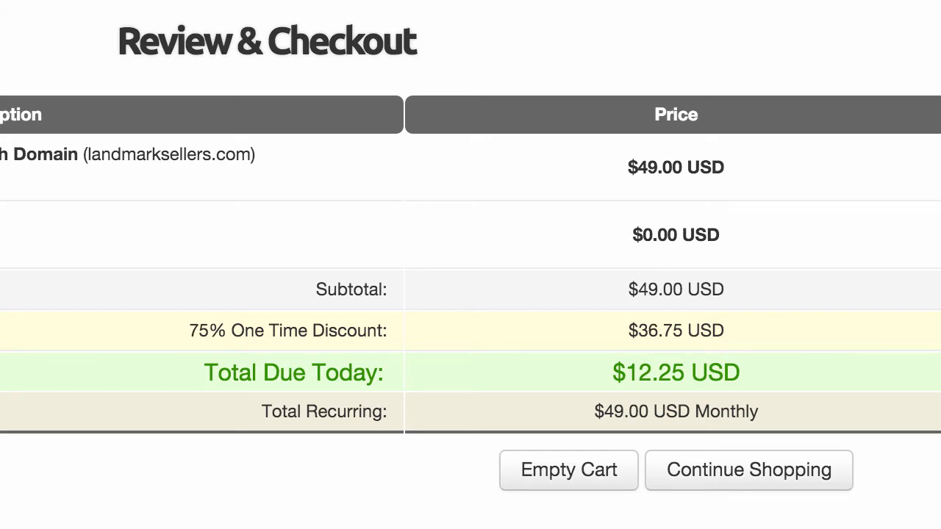
- Fill in the new customer's name, company, e-mail, account password, billing address and phone number
{"action": "left_click", "coordinate": [130, 444]}
{"action": "key", "text": "Tab"}
{"action": "key", "text": "Tab"}
{"action": "key", "text": "Tab"}
{"action": "key", "text": "Tab"}
{"action": "key", "text": "Tab"}
{"action": "key", "text": "Tab"}
{"action": "key", "text": "Tab"}
{"action": "key", "text": "Tab"}
{"action": "key", "text": "Tab"}
{"action": "key", "text": "Tab"}
{"action": "key", "text": "Tab"}
{"action": "key", "text": "Tab"}
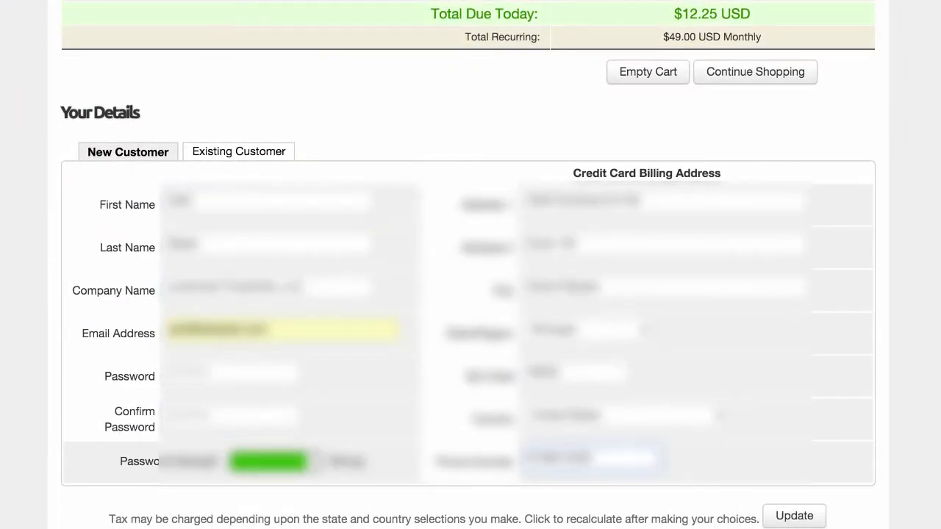
- Fill in the payment card's type, number, expiry date and CVV, and agree to the Terms of Service
{"action": "scroll", "coordinate": [565, 449], "scroll_direction": "down", "scroll_amount": 4}
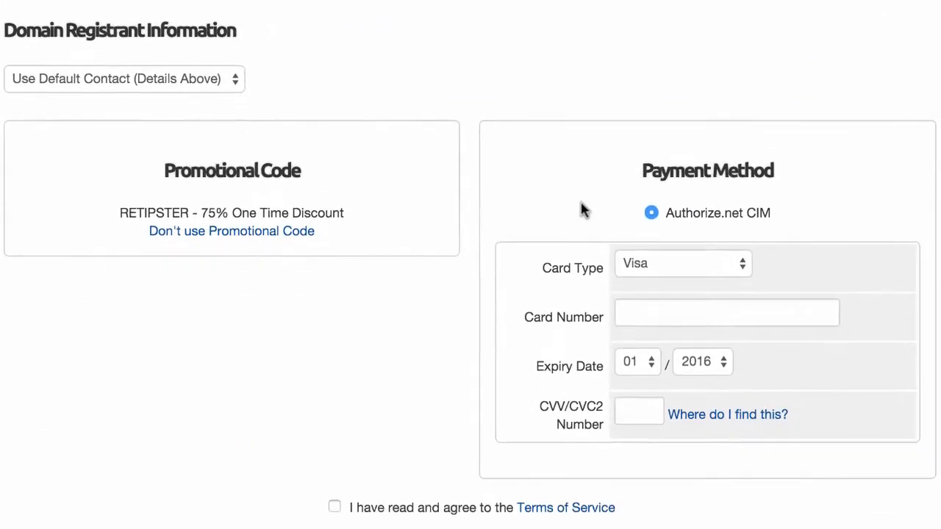
{"action": "left_click", "coordinate": [730, 254]}
{"action": "left_click", "coordinate": [738, 247]}
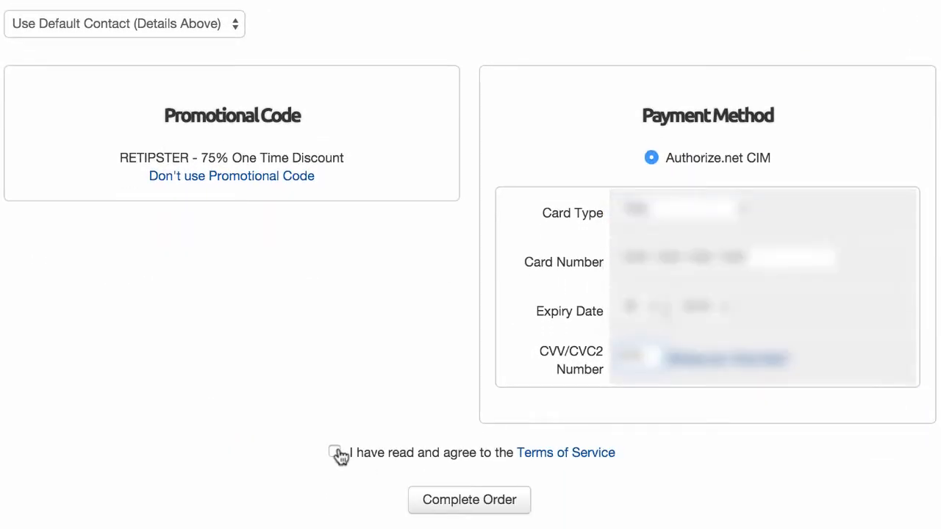
{"action": "left_click", "coordinate": [335, 451]}
- Complete the order and look through the list of introduction tutorial videos
{"action": "left_click", "coordinate": [507, 506]}
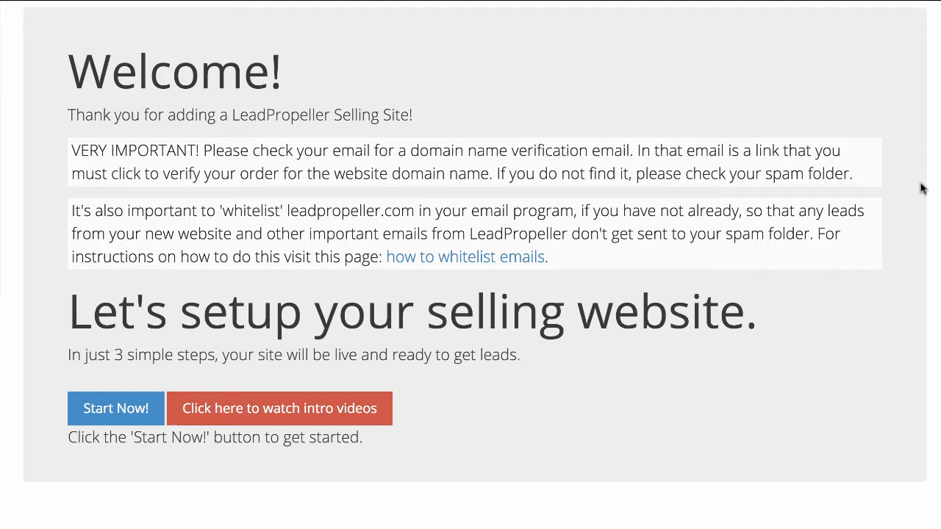
{"action": "left_click", "coordinate": [290, 409]}
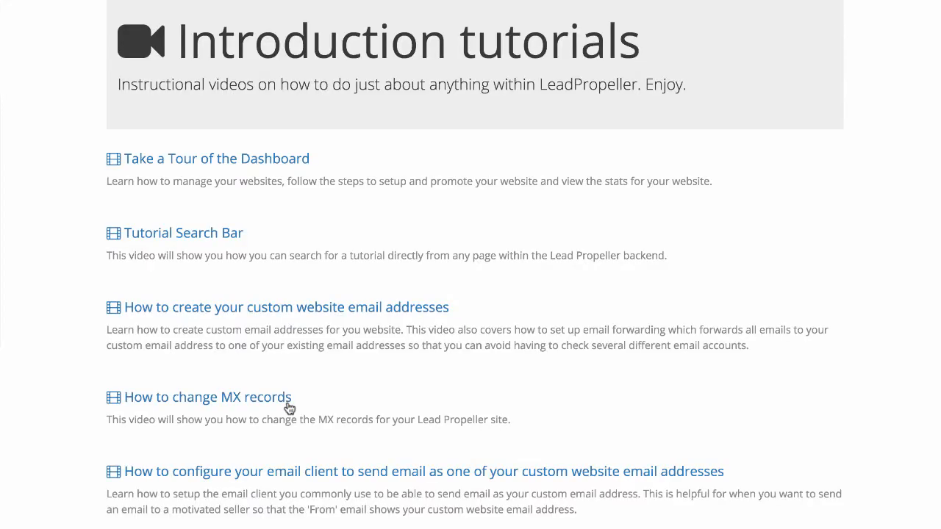
{"action": "scroll", "coordinate": [290, 409], "scroll_direction": "down", "scroll_amount": 3}
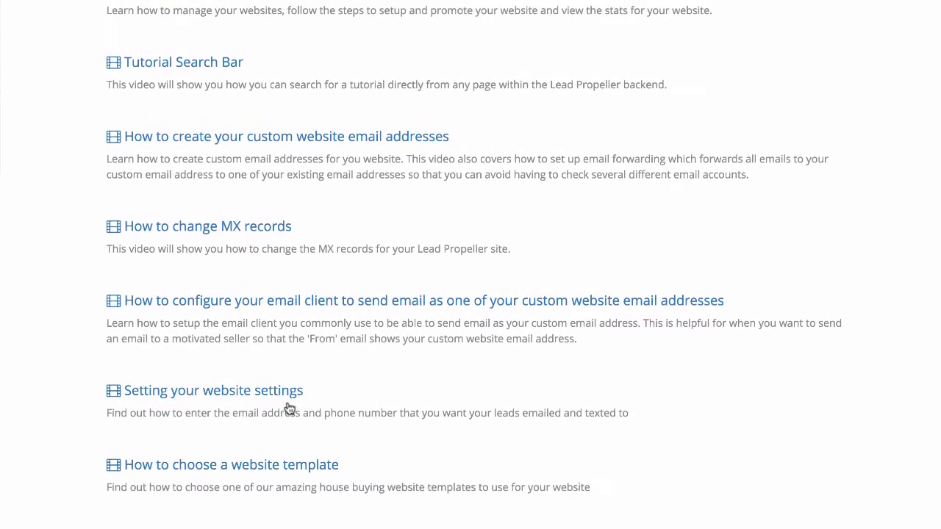
{"action": "scroll", "coordinate": [290, 408], "scroll_direction": "up", "scroll_amount": 3}
{"action": "scroll", "coordinate": [290, 409], "scroll_direction": "down", "scroll_amount": 3}
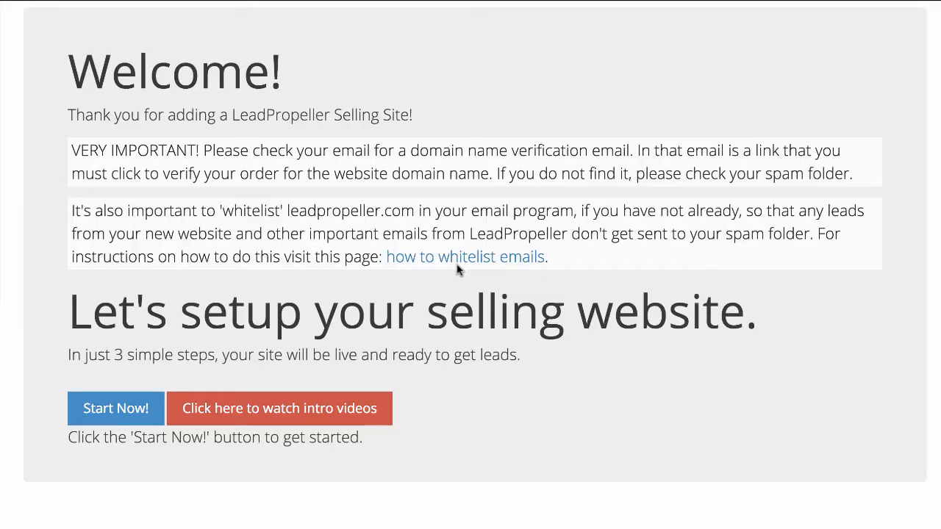
- Start the selling website setup and enter the e-mail address that new leads are sent to
{"action": "left_click", "coordinate": [95, 413]}
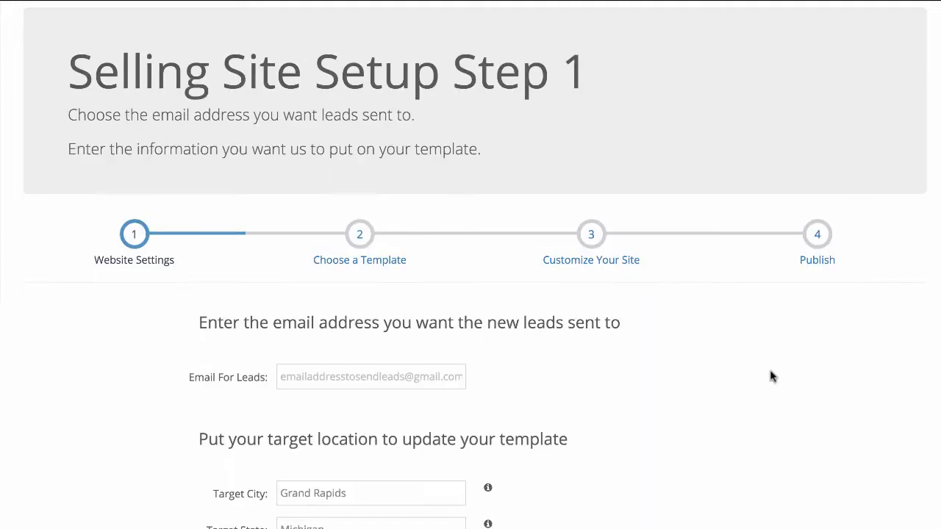
{"action": "scroll", "coordinate": [771, 376], "scroll_direction": "down", "scroll_amount": 3}
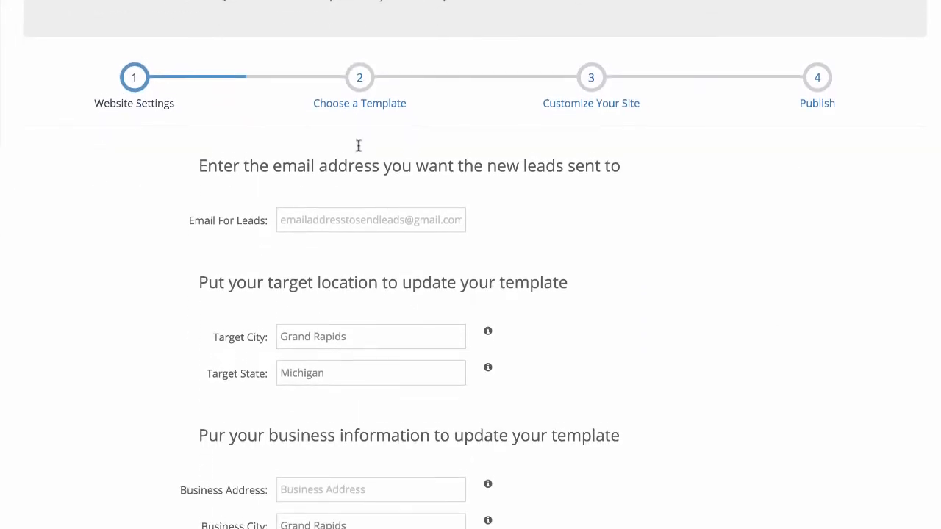
{"action": "left_click", "coordinate": [381, 213]}
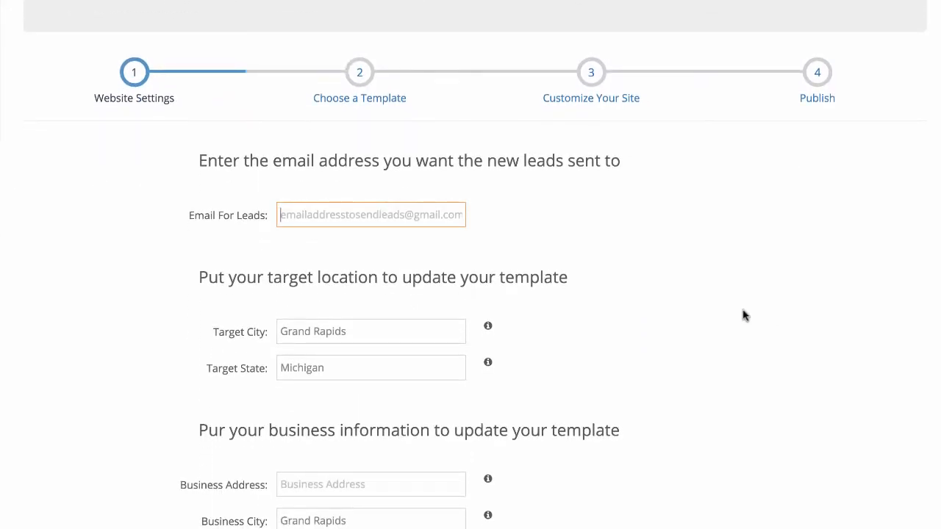
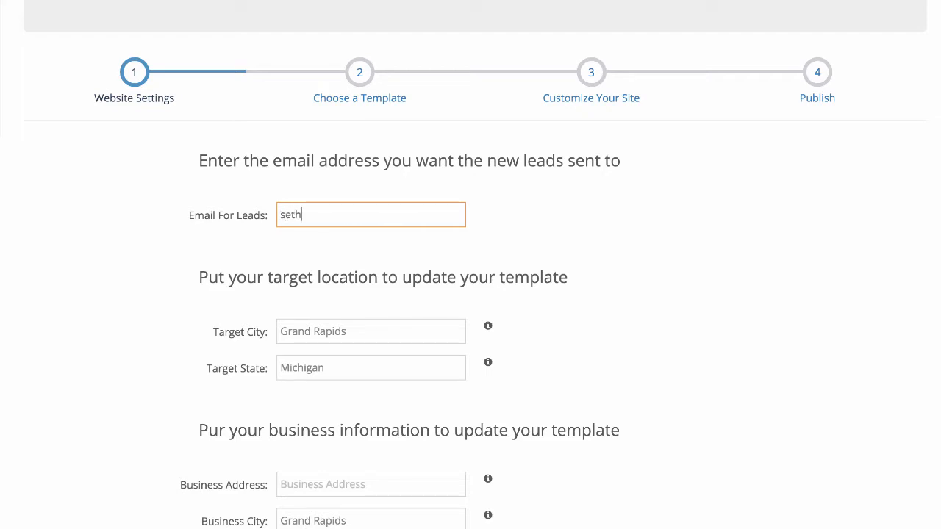
{"action": "left_click", "coordinate": [403, 372]}
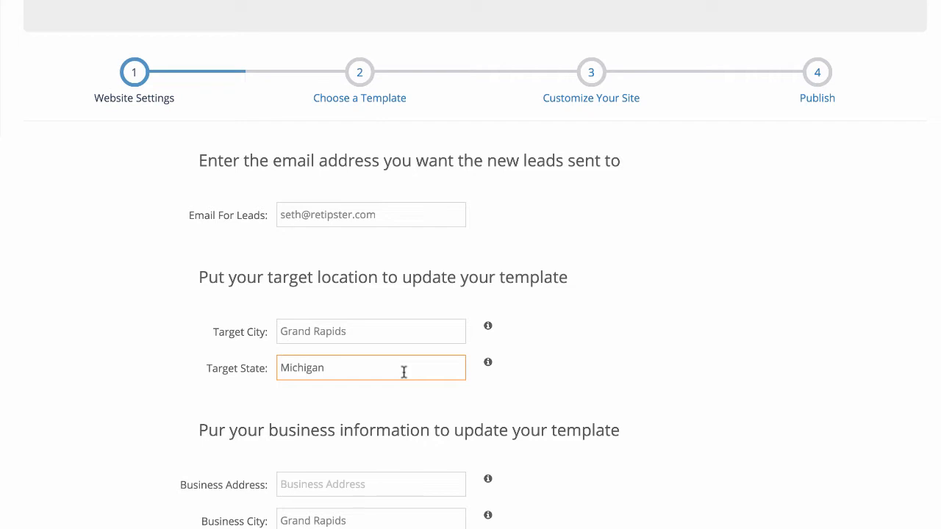
{"action": "left_click", "coordinate": [647, 527]}
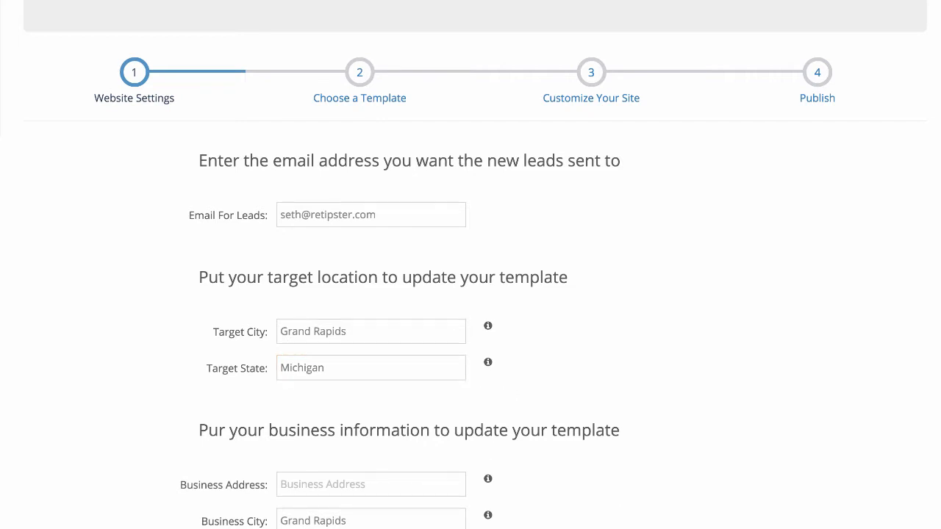
- Fill in the business street address, office phone and office fax numbers, and save the website settings
{"action": "left_click", "coordinate": [419, 480]}
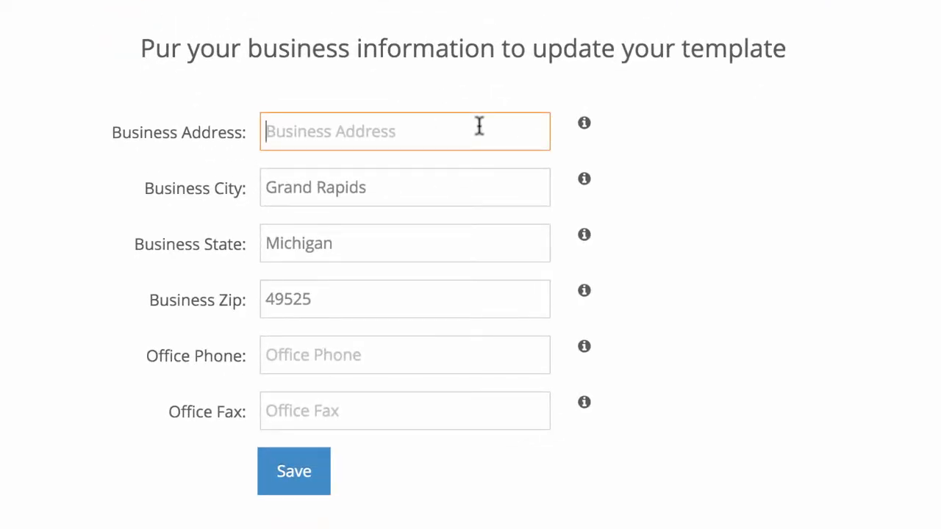
{"action": "type", "text": "1234 "}
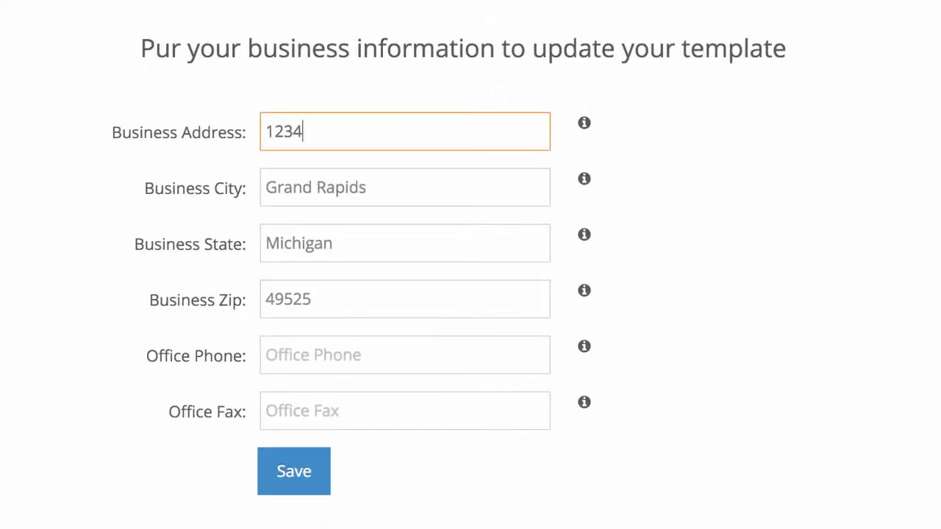
{"action": "type", "text": "Anywhere St"}
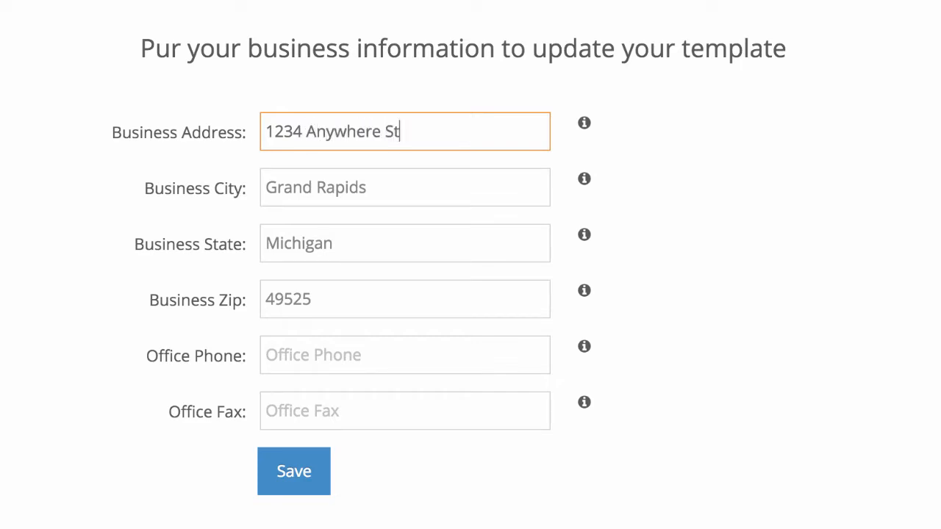
{"action": "key", "text": "Tab"}
{"action": "key", "text": "Tab"}
{"action": "key", "text": "Tab"}
{"action": "key", "text": "Tab"}
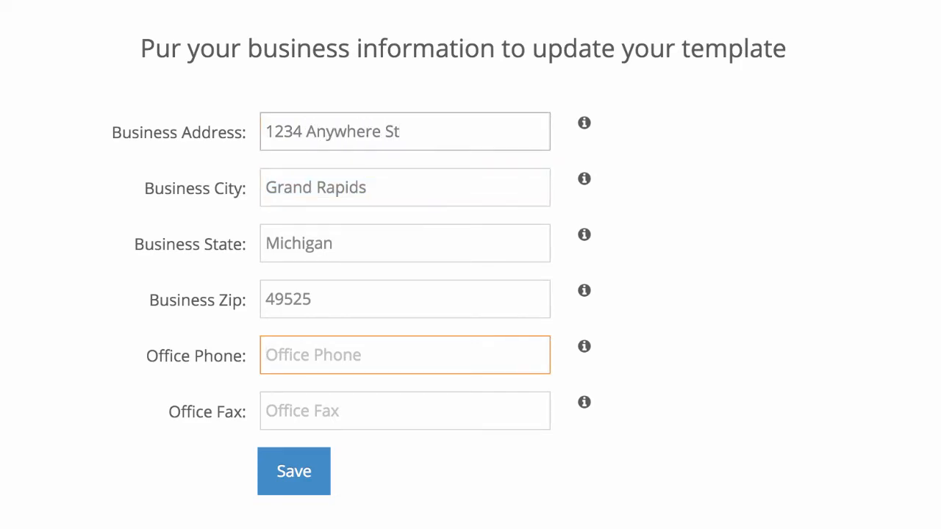
{"action": "type", "text": "123-456-7891"}
{"action": "key", "text": "Tab"}
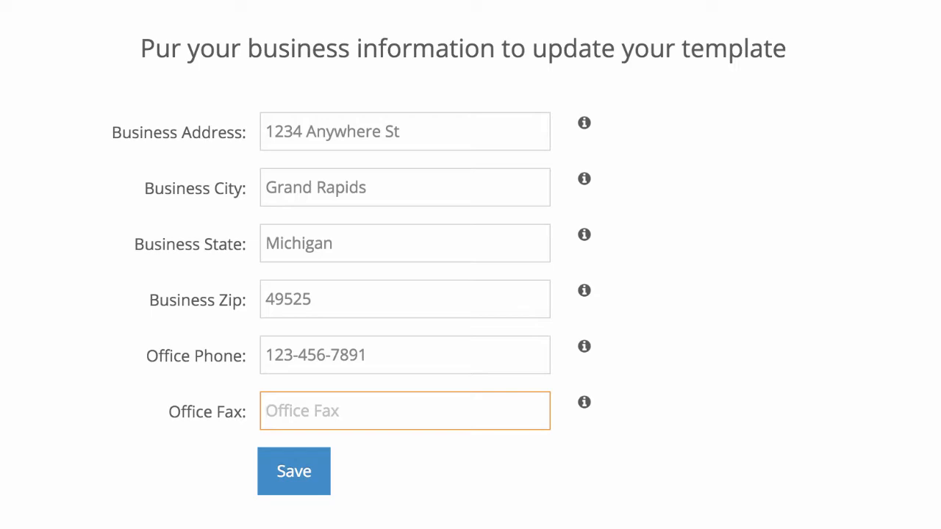
{"action": "type", "text": "123-456-7891"}
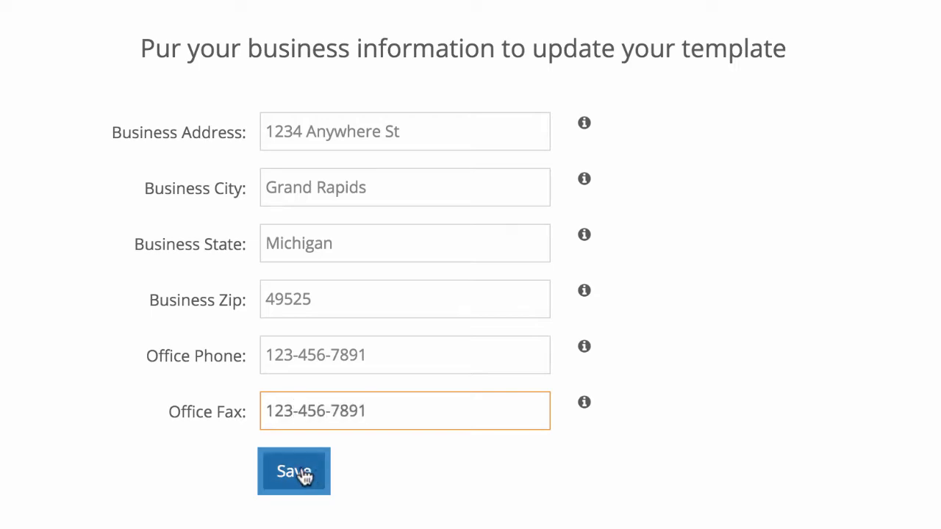
{"action": "left_click", "coordinate": [306, 474]}
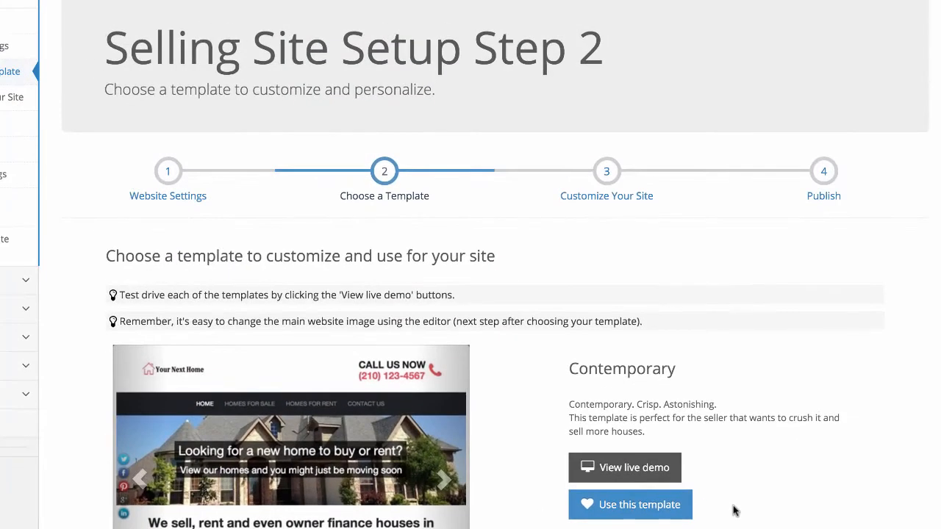
- Choose the Sharp template for the selling site and open the site for customizing
{"action": "scroll", "coordinate": [734, 510], "scroll_direction": "down", "scroll_amount": 8}
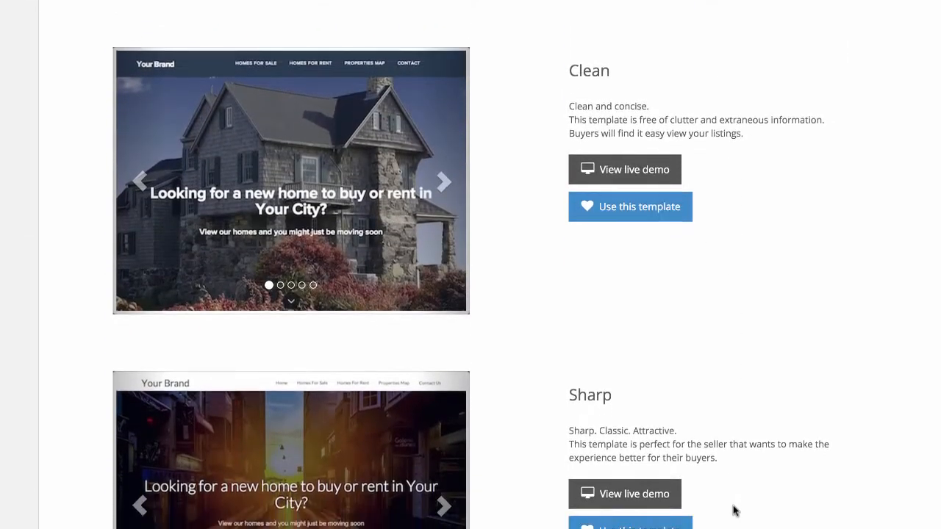
{"action": "scroll", "coordinate": [733, 511], "scroll_direction": "down", "scroll_amount": 5}
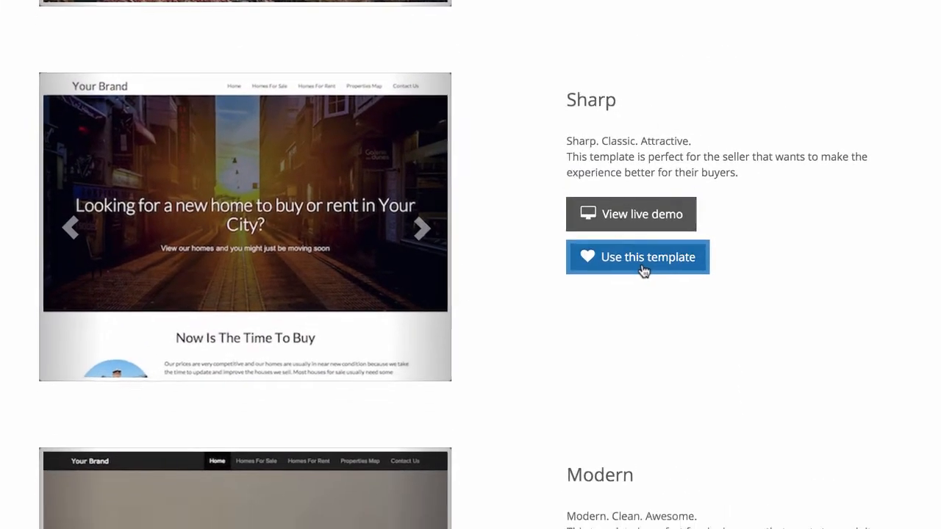
{"action": "left_click", "coordinate": [646, 295]}
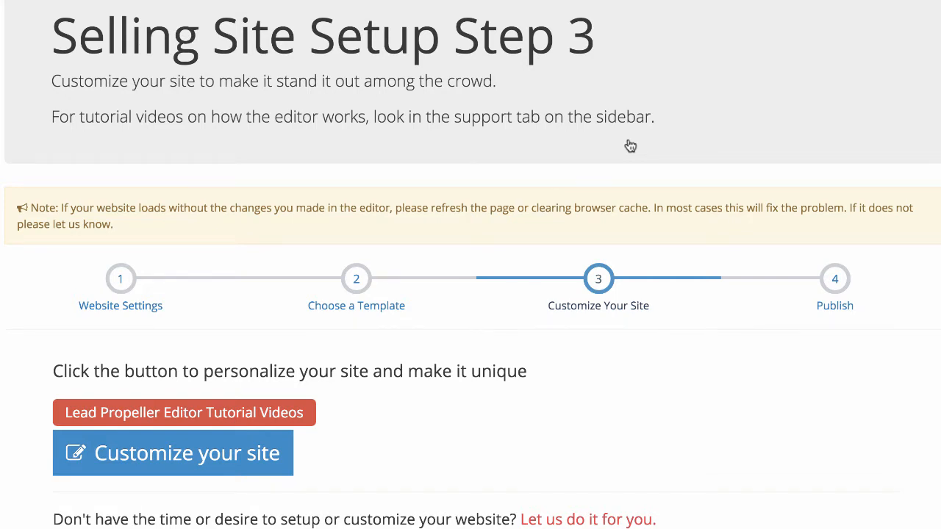
{"action": "left_click", "coordinate": [193, 450]}
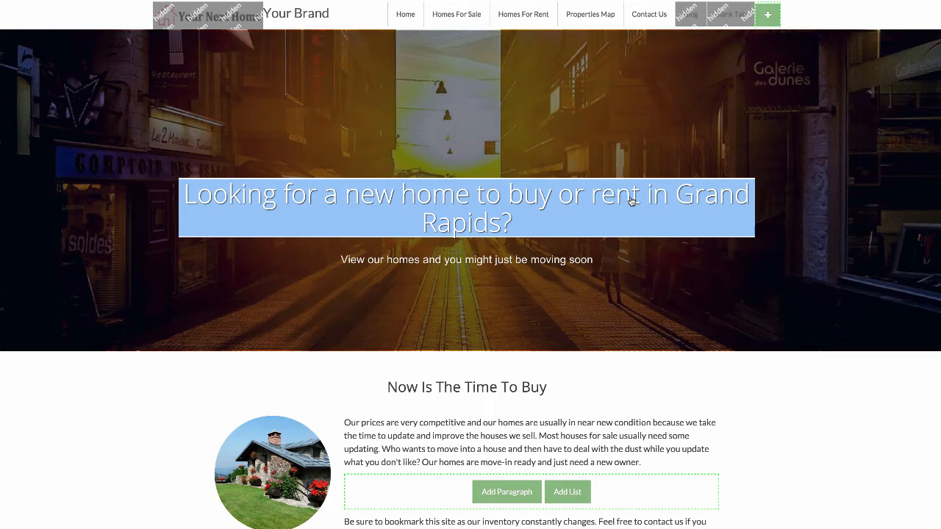
- Replace the main headline over the banner image with "Looking for the Perfect Getaway?"
{"action": "left_click", "coordinate": [630, 202]}
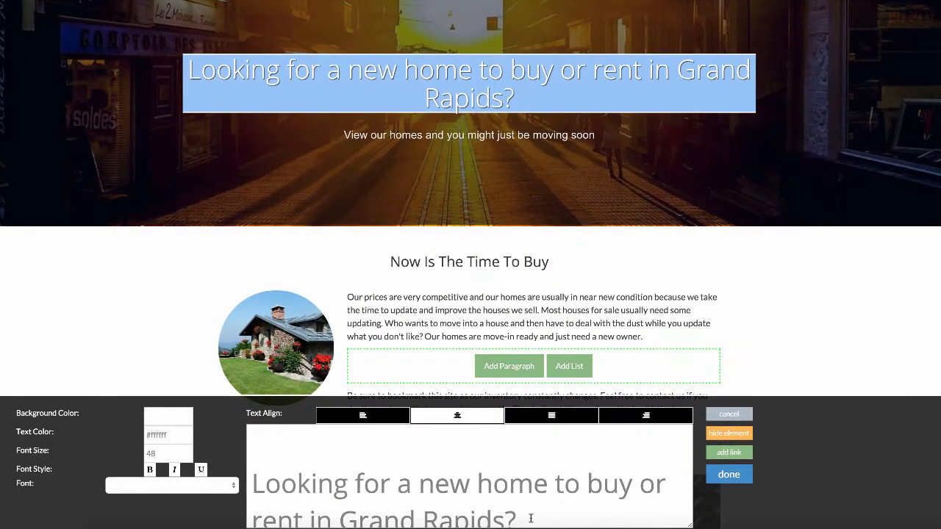
{"action": "left_click_drag", "start_coordinate": [531, 518], "coordinate": [261, 429]}
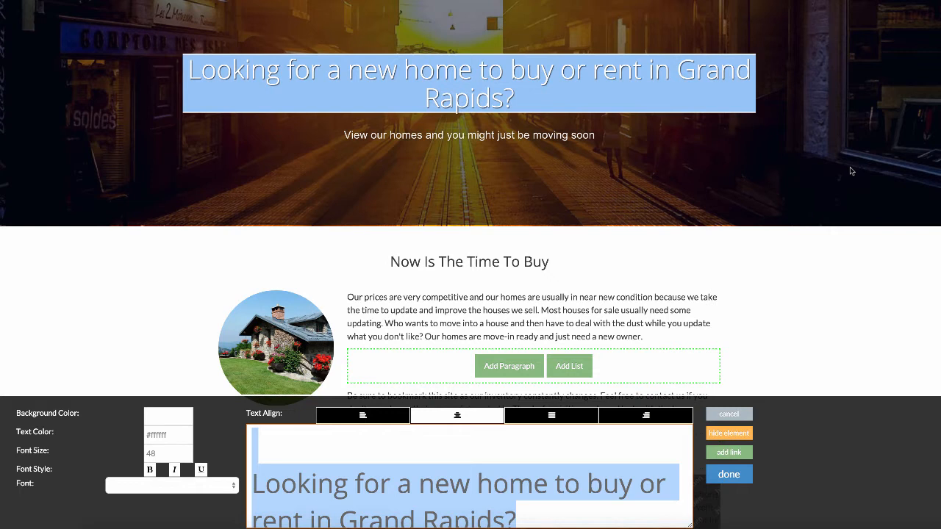
{"action": "type", "text": "Looking for the Perf"}
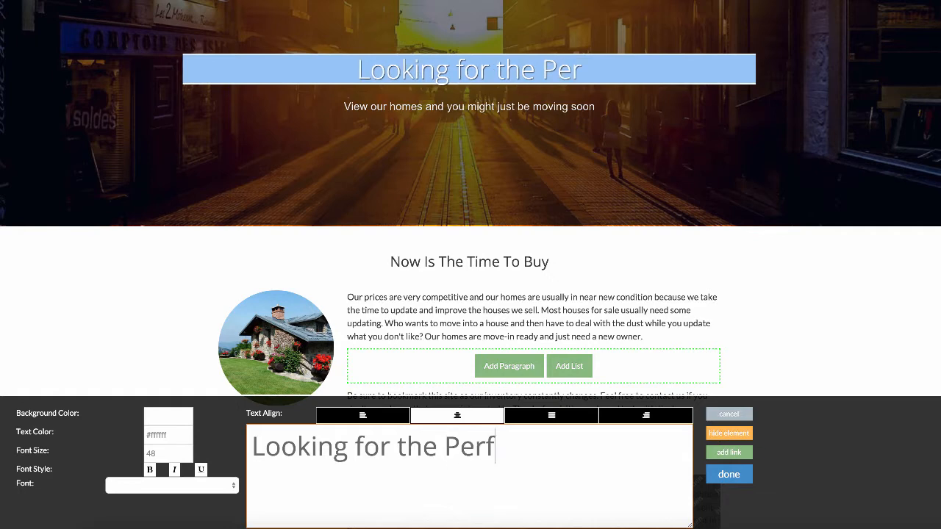
{"action": "type", "text": "ect Getaway?"}
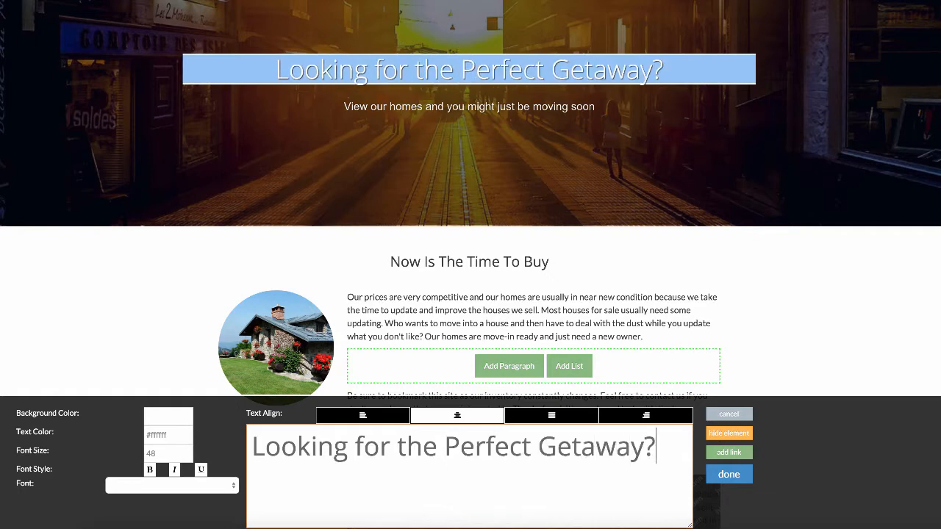
{"action": "left_click", "coordinate": [740, 477]}
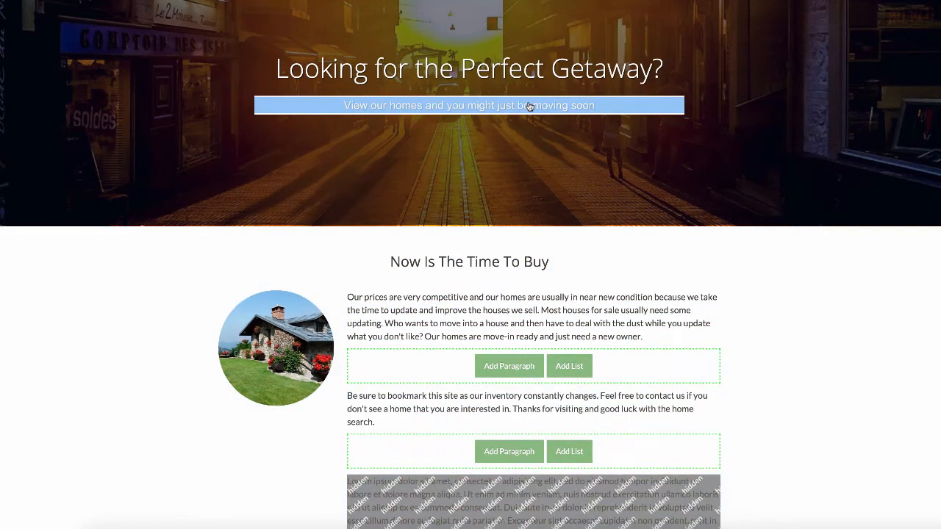
- Replace the subheading below the banner headline with "You've come to the right place!"
{"action": "left_click", "coordinate": [530, 107]}
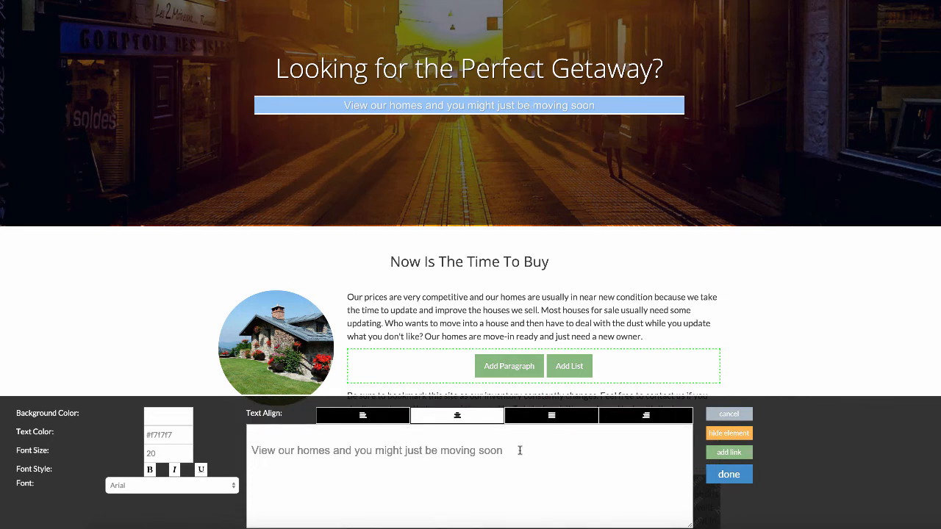
{"action": "left_click_drag", "start_coordinate": [516, 450], "coordinate": [173, 435]}
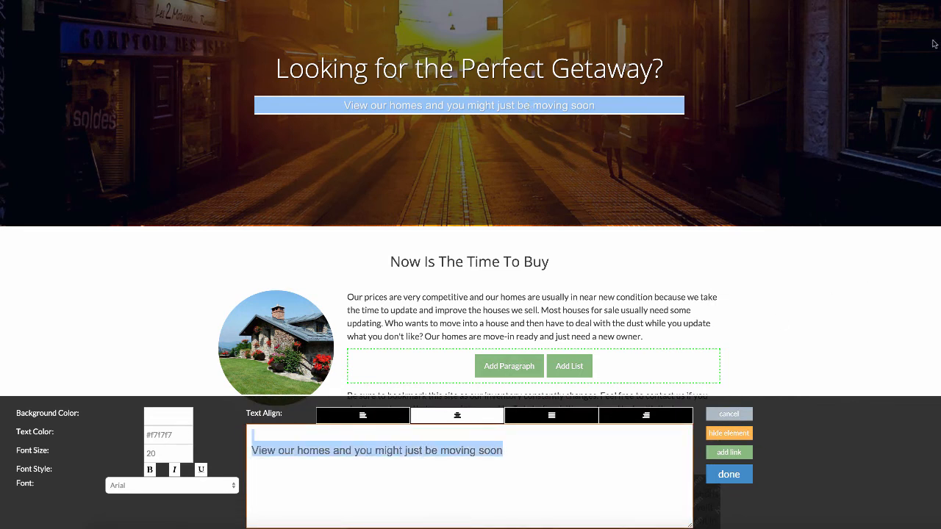
{"action": "type", "text": "You've come "}
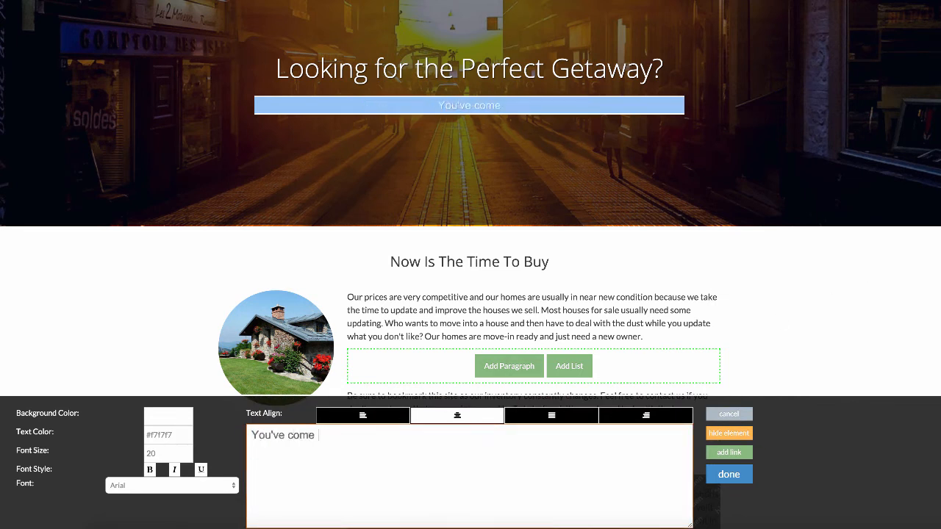
{"action": "type", "text": "to the right pl"}
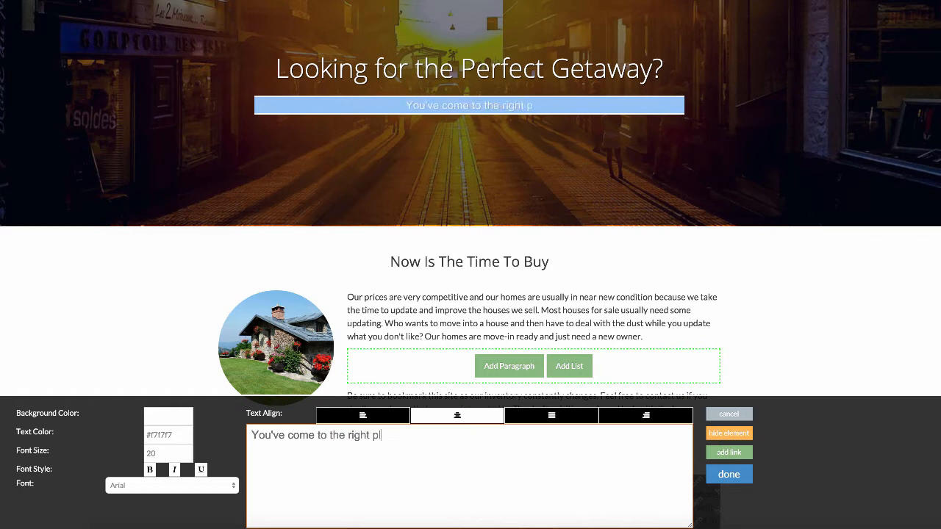
{"action": "type", "text": "ace!"}
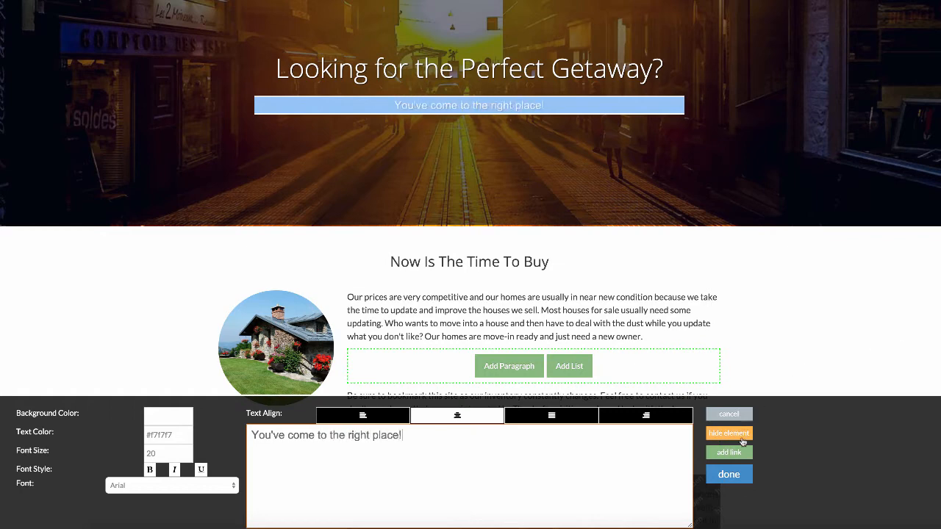
{"action": "left_click", "coordinate": [728, 474]}
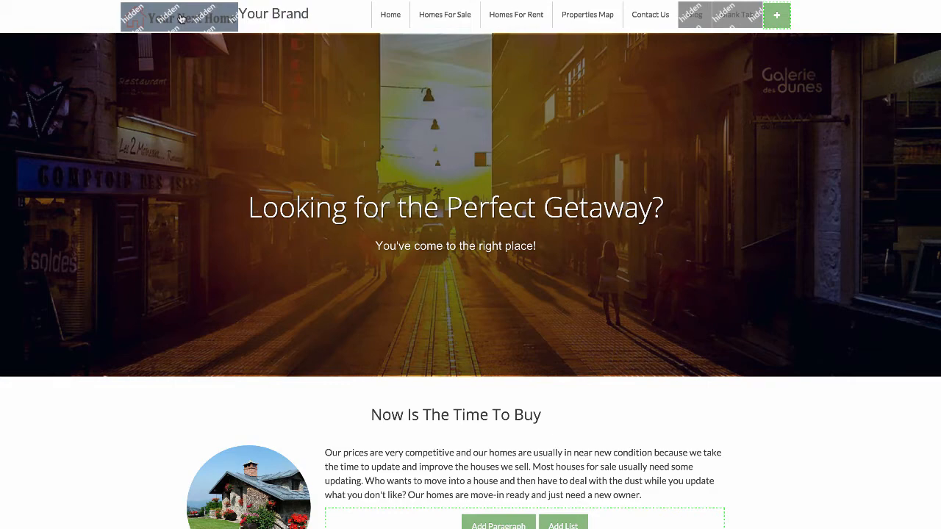
- Unhide the header logo and replace the placeholder with an uploaded Landmark Sellers logo image
{"action": "left_click", "coordinate": [181, 20]}
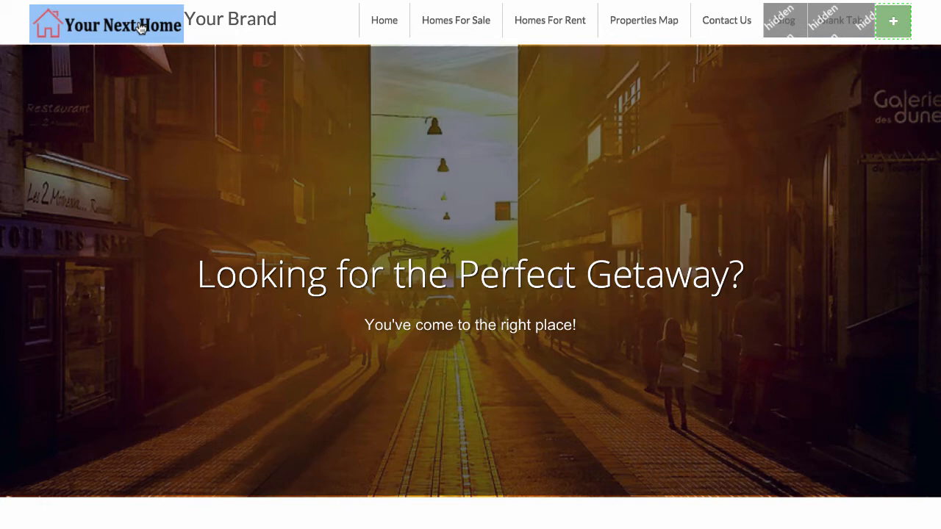
{"action": "left_click", "coordinate": [139, 26]}
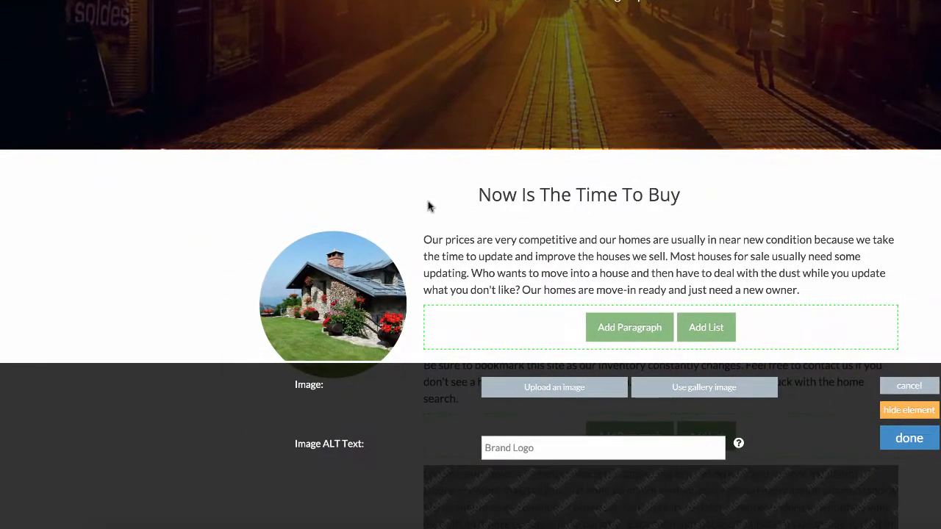
{"action": "left_click", "coordinate": [560, 392]}
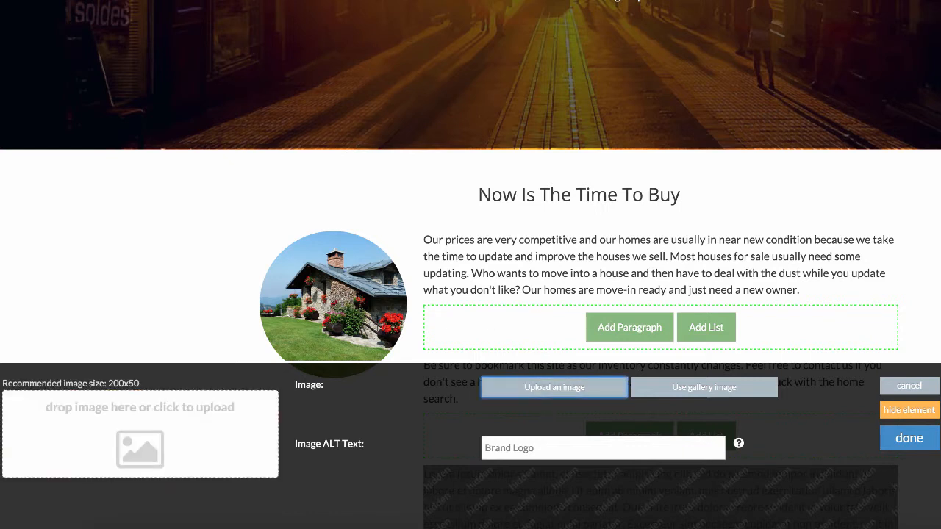
{"action": "left_click", "coordinate": [139, 435]}
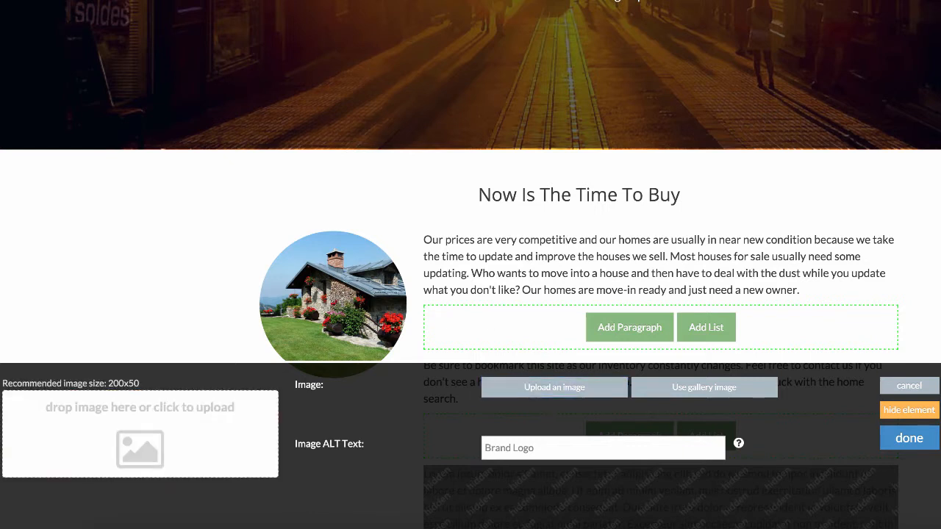
{"action": "left_click_drag", "start_coordinate": [940, 58], "coordinate": [130, 412]}
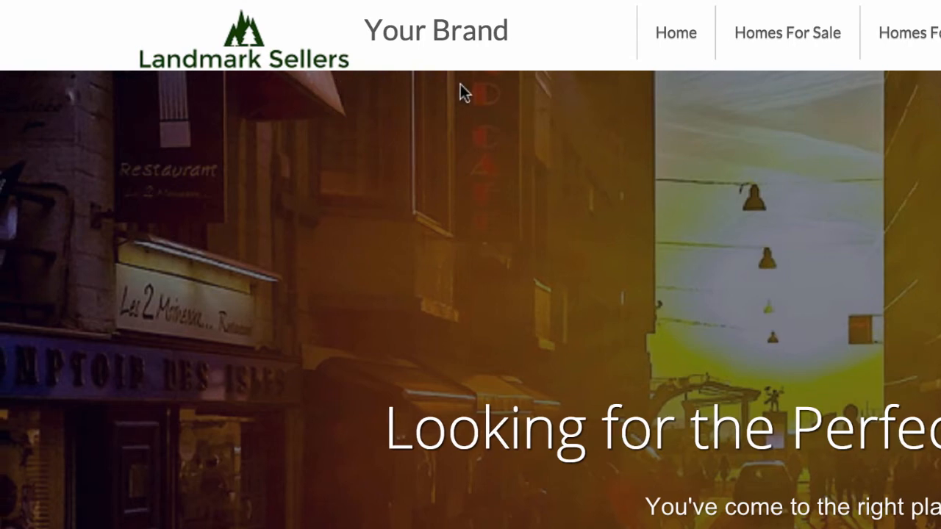
- Hide the "Your Brand" text link beside the logo in the site header
{"action": "left_click", "coordinate": [474, 38]}
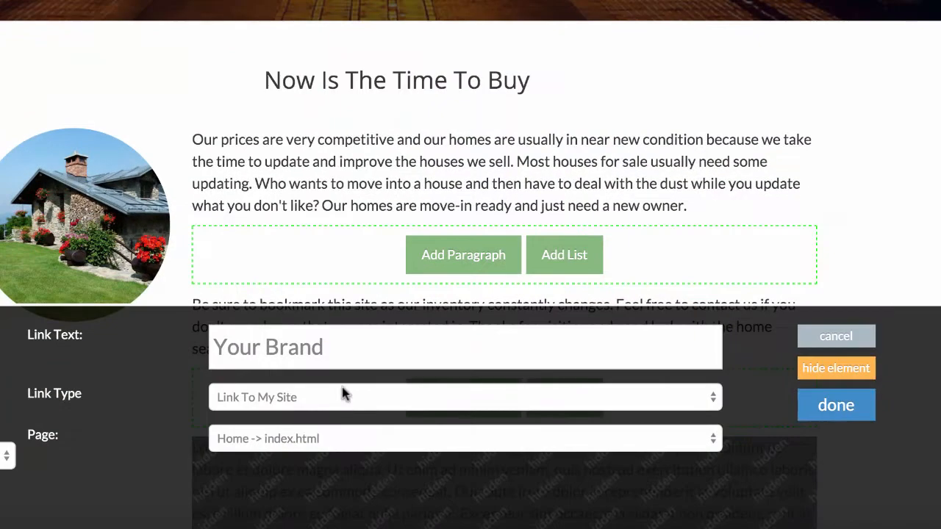
{"action": "left_click", "coordinate": [857, 371]}
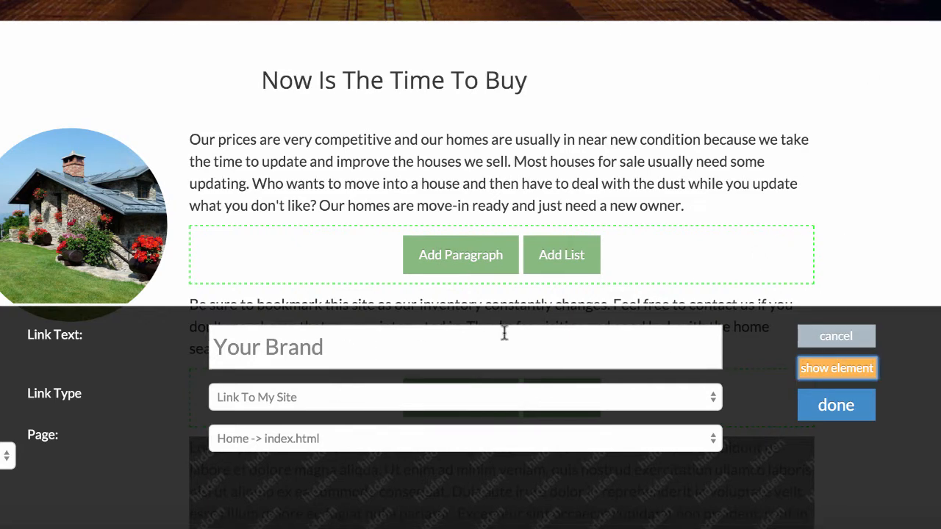
{"action": "left_click", "coordinate": [844, 409]}
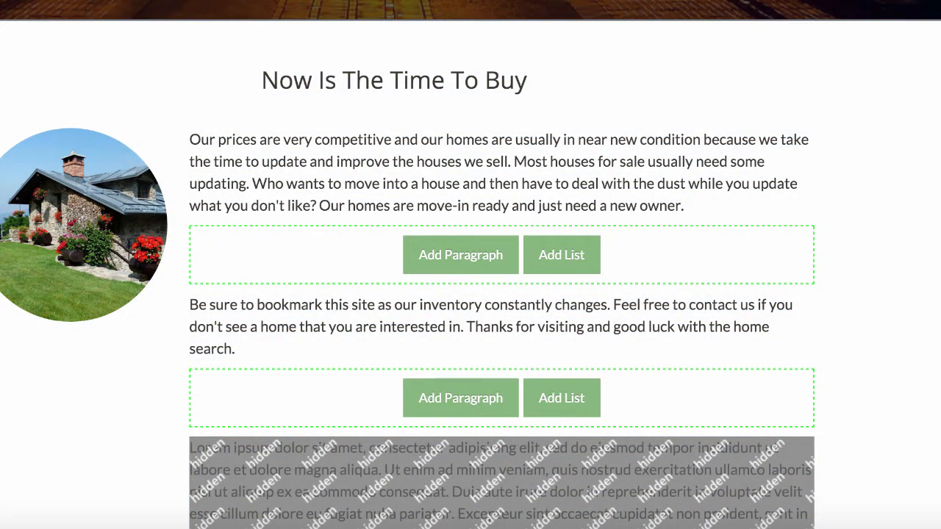
- Replace the "Now Is The Time To Buy" section heading with "Welcome to Your New Home Away from Home!"
{"action": "scroll", "coordinate": [471, 264], "scroll_direction": "down", "scroll_amount": 3}
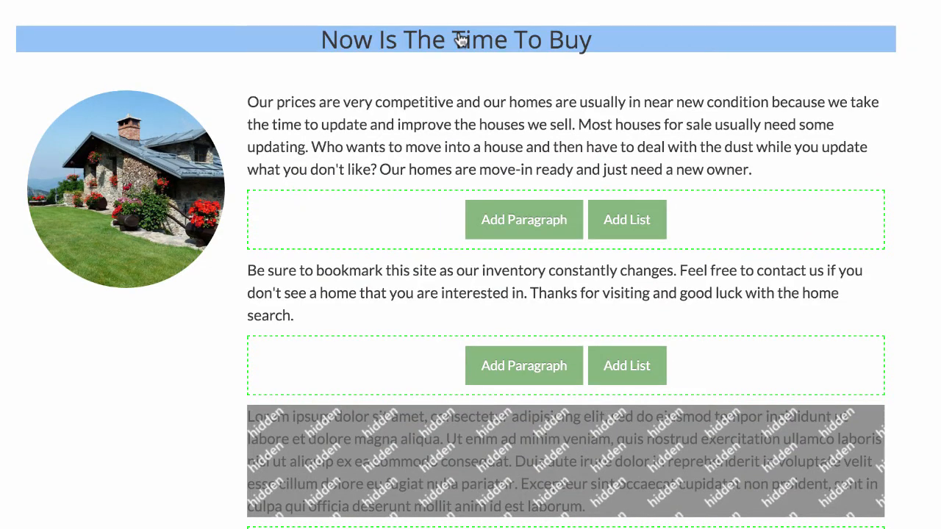
{"action": "left_click", "coordinate": [459, 40]}
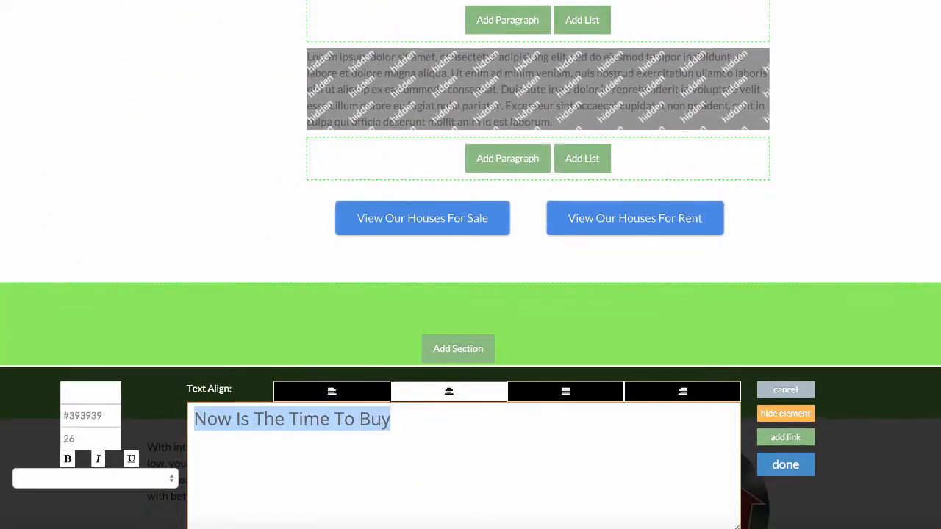
{"action": "type", "text": "We"}
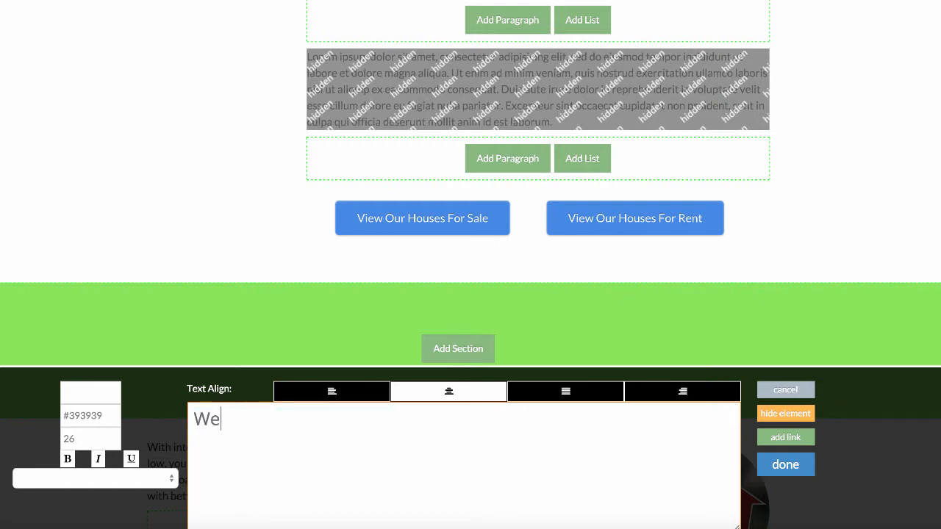
{"action": "type", "text": "lcome to Your New Home Away "}
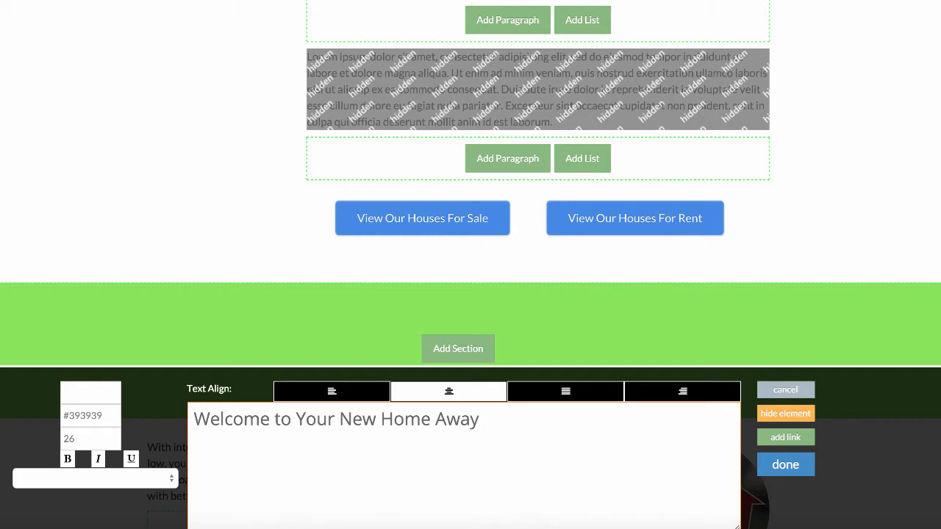
{"action": "type", "text": "from Home"}
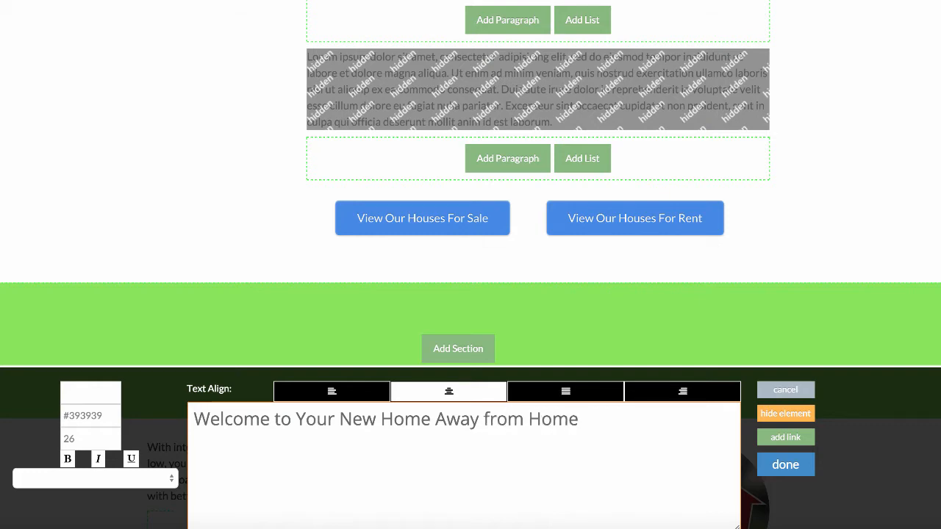
{"action": "type", "text": "!"}
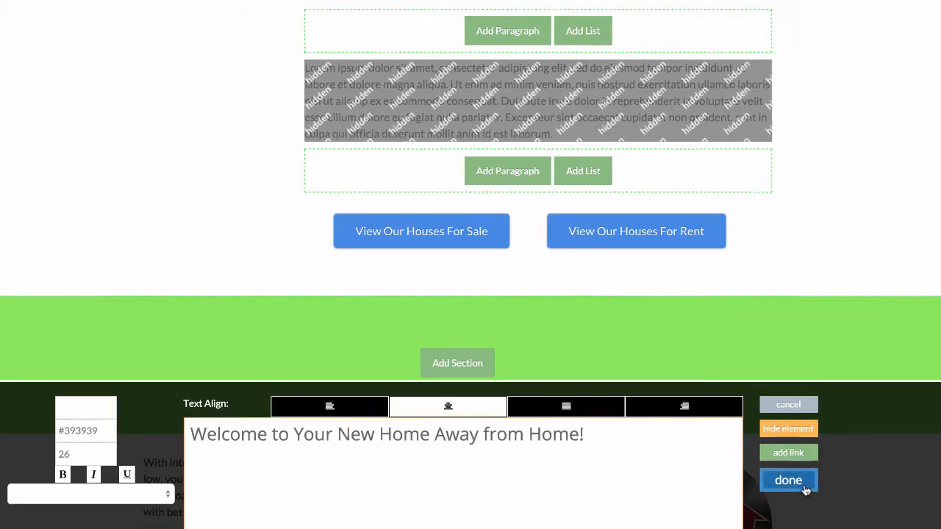
{"action": "left_click", "coordinate": [798, 470]}
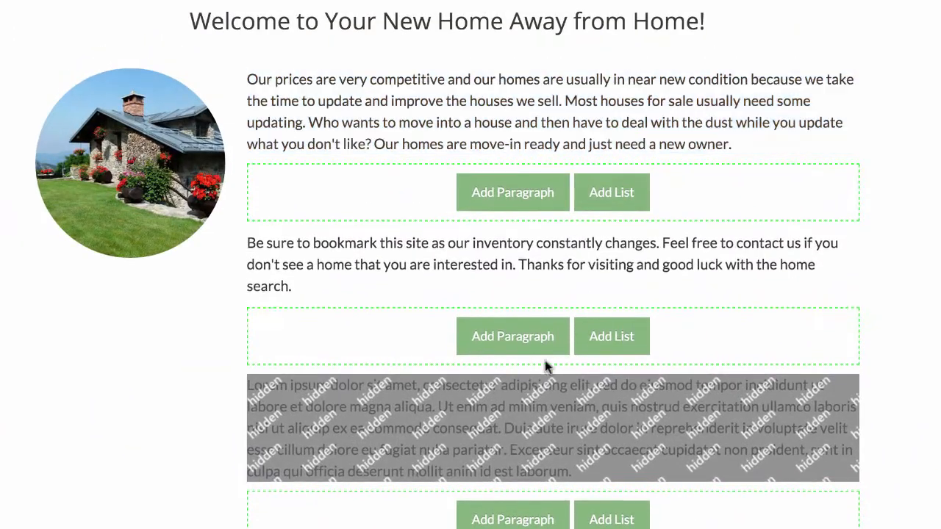
- Replace the first paragraph under the welcome heading with the copied text starting "Landmark Sellers is one of America's premier sources for affordable land."
{"action": "left_click", "coordinate": [551, 115]}
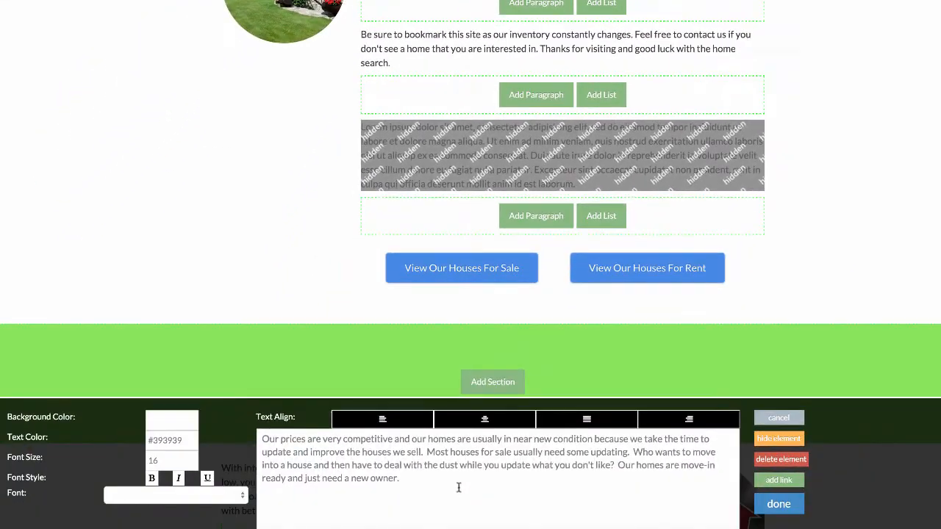
{"action": "left_click_drag", "start_coordinate": [458, 488], "coordinate": [163, 398]}
{"action": "type", "text": "Landmark Sellers is one of America's premier sources for affordable land.  As one of the leading Land Acquisition and Financial Management companies in the Midwest, we have the capacity and network available to purchase properties at a tremendous discount and pass these savings on to land investors just like you."}
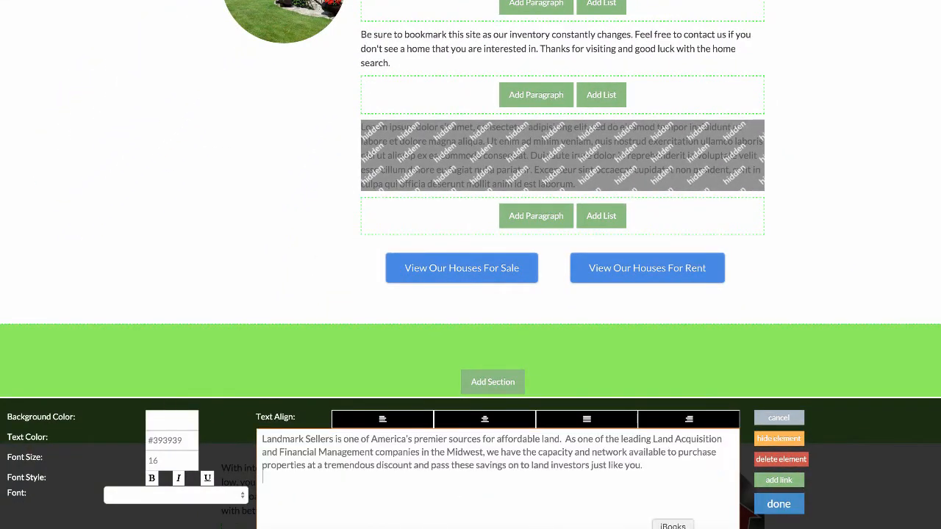
{"action": "left_click", "coordinate": [774, 507]}
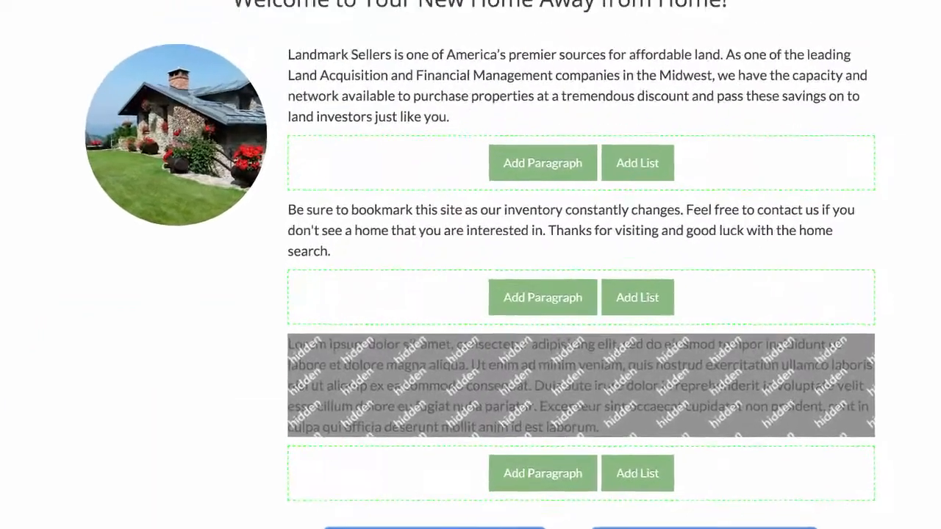
- Replace the second paragraph, about bookmarking the site, with the copied text starting "With dozens of real estate transactions every year"
{"action": "left_click", "coordinate": [500, 37]}
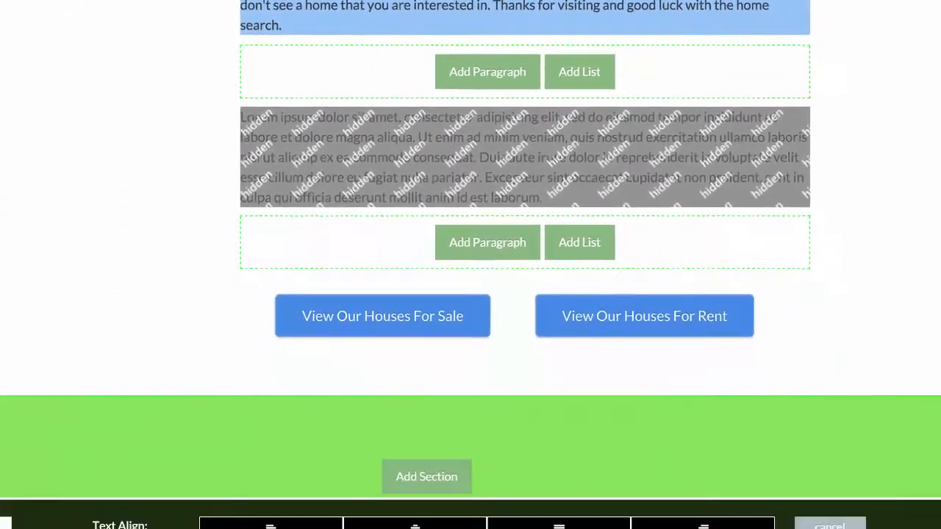
{"action": "key", "text": "ctrl+a"}
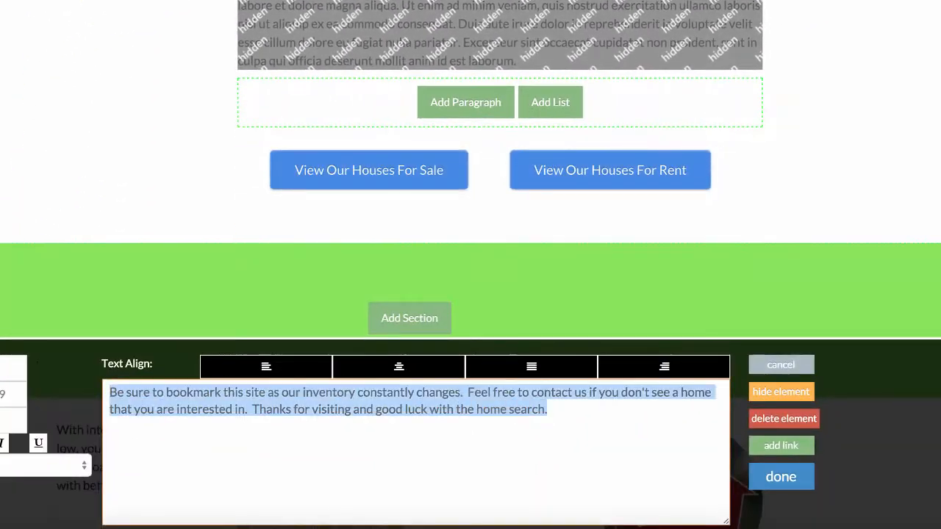
{"action": "type", "text": "With dozens of real estate transactions every year and a large real estate investment portfolio, Landmark Sellers is widely recognized as one of the most professional, honest and reliable business partners in the real estate industry. When you take advantage of our deeply discounted prices and creative financing opportunities, you will see why land ownership has never been easier!"}
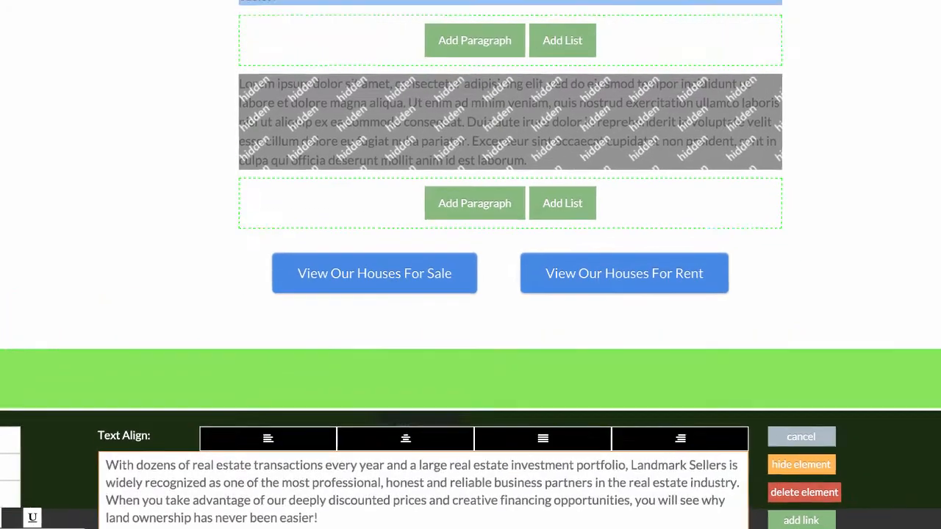
{"action": "left_click", "coordinate": [801, 527]}
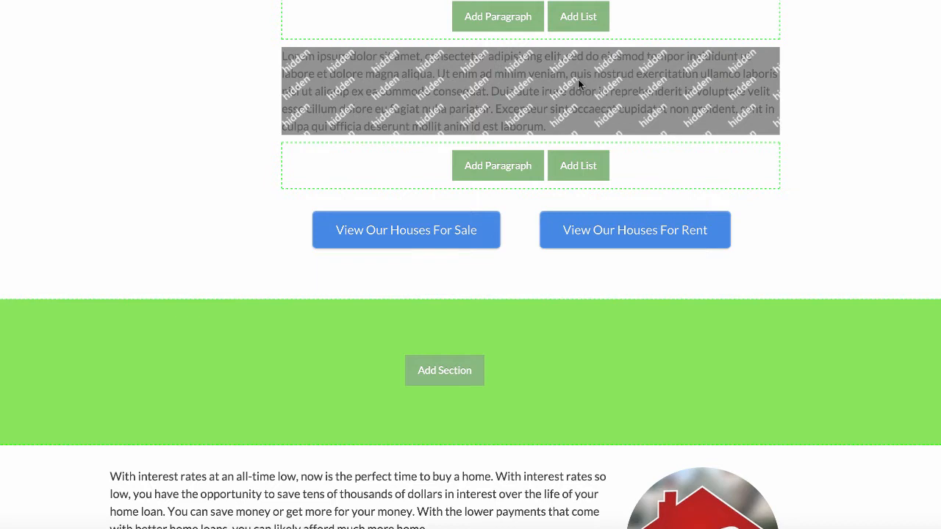
- Unhide the third placeholder paragraph and replace its text with the copied one starting "Whether you're looking to buy a buildable lot"
{"action": "left_click", "coordinate": [577, 78]}
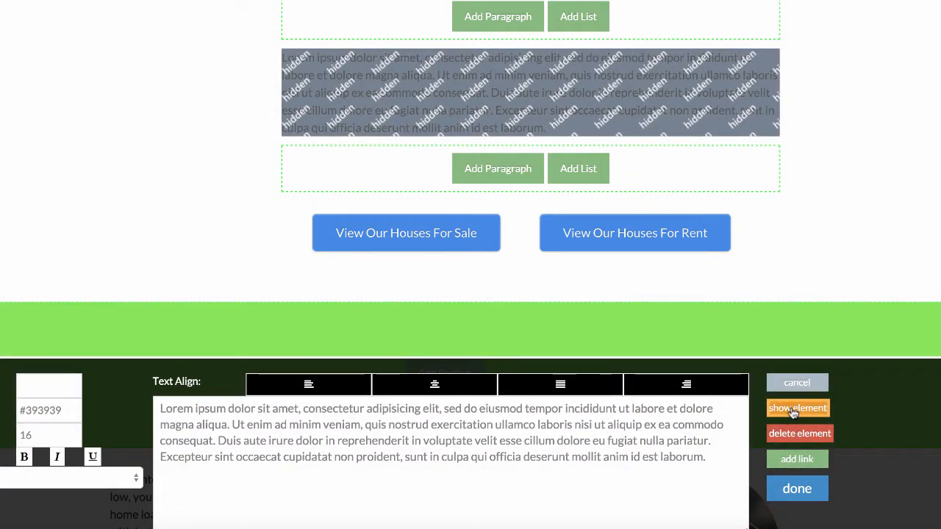
{"action": "left_click", "coordinate": [794, 409]}
{"action": "left_click_drag", "start_coordinate": [729, 452], "coordinate": [5, 387]}
{"action": "type", "text": "Whether you’re looking to buy a buildable lot, purchase prime hunting land, lease acreage or find the perfect buy-and-hold investment property, you’ve come to the right place.  Take a look at our properties for sale and find the opportunity you’ve been waiting for!"}
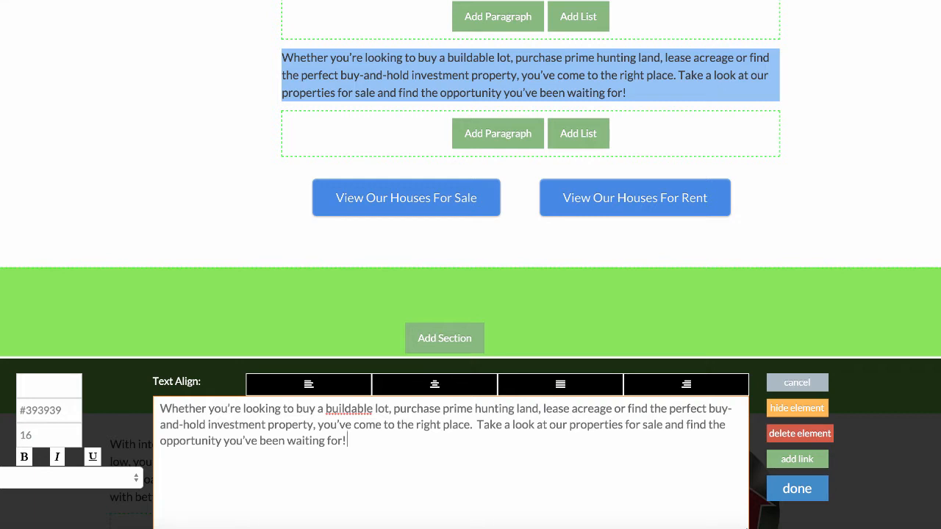
{"action": "left_click", "coordinate": [797, 488]}
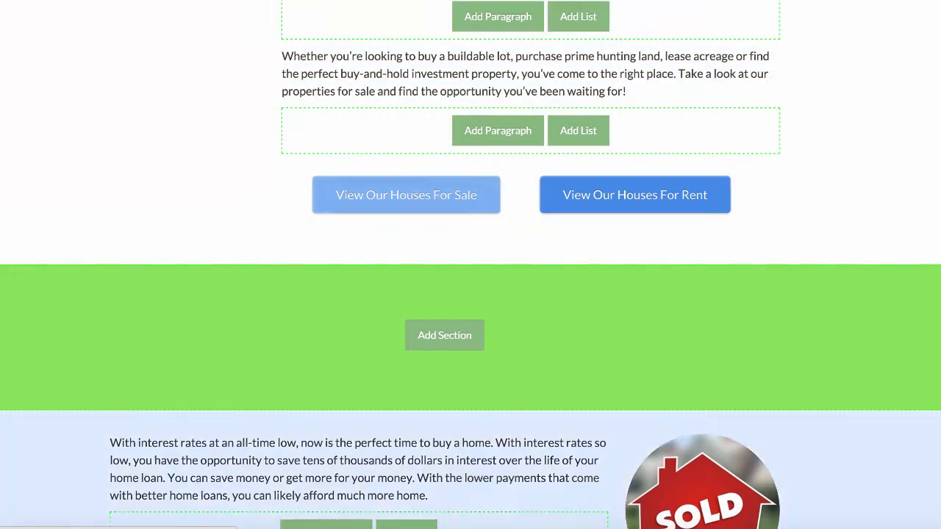
- Hide the "View Our Houses For Rent" button below the welcome paragraphs
{"action": "scroll", "coordinate": [708, 353], "scroll_direction": "up", "scroll_amount": 1}
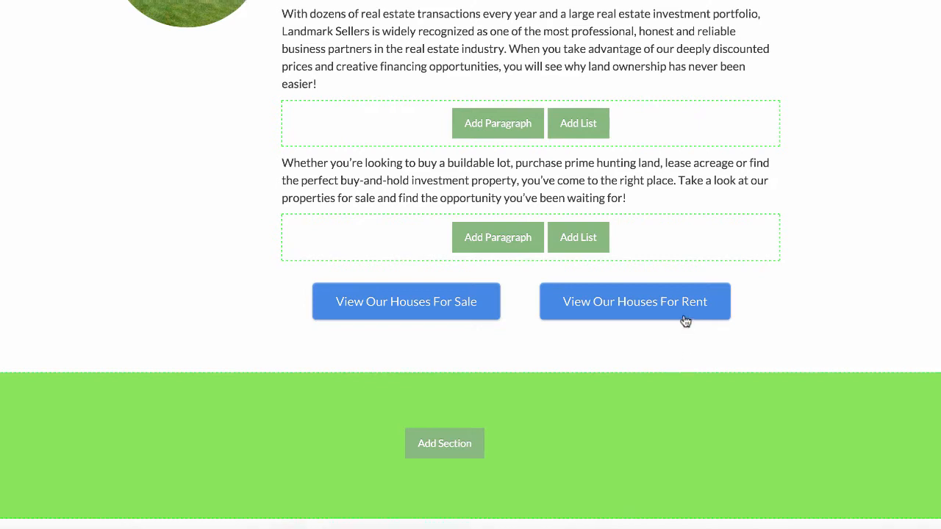
{"action": "left_click", "coordinate": [696, 301]}
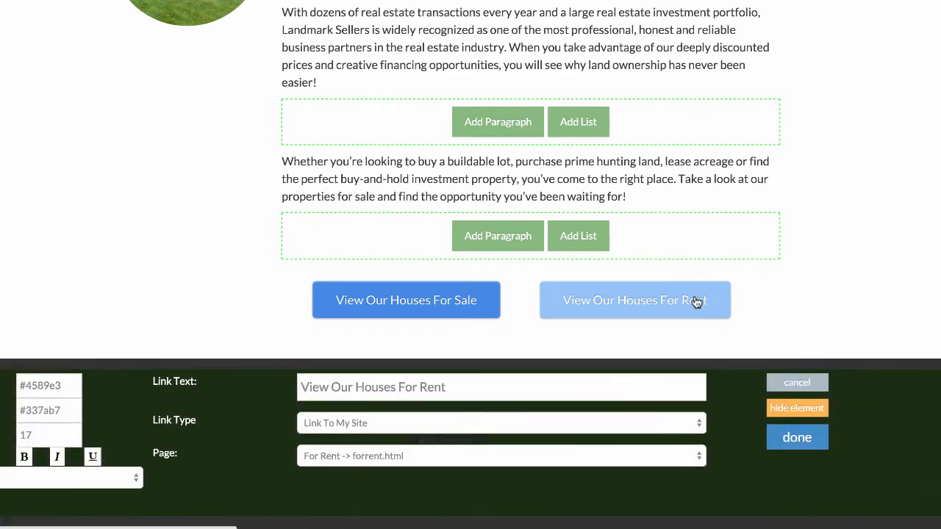
{"action": "left_click", "coordinate": [793, 412]}
{"action": "left_click", "coordinate": [795, 439]}
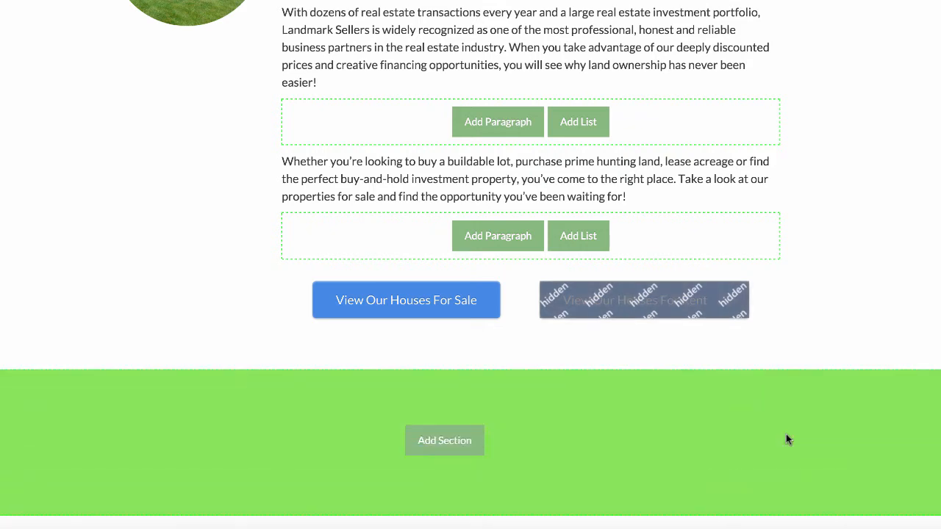
- Change the link text of the "View Our Houses For Sale" button to "View Our Properties for Sale"
{"action": "left_click", "coordinate": [404, 306]}
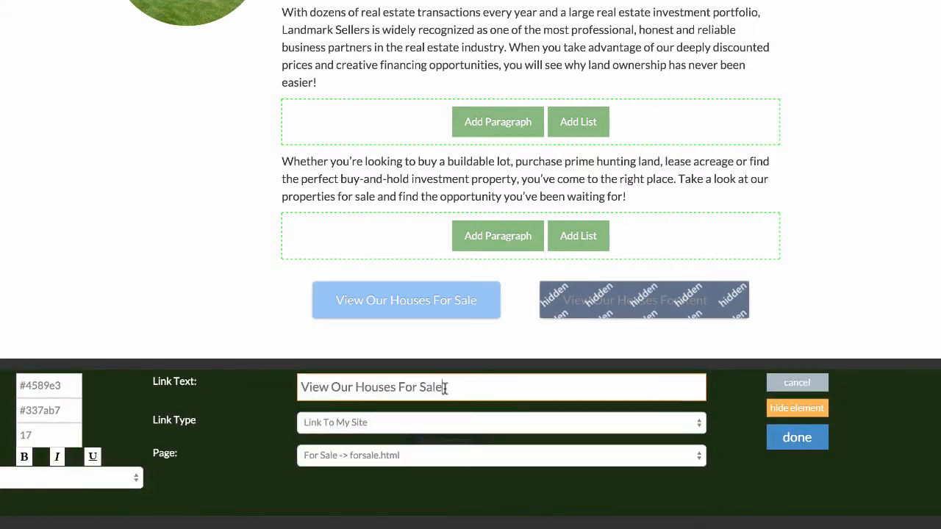
{"action": "left_click_drag", "start_coordinate": [443, 387], "coordinate": [356, 388]}
{"action": "type", "text": "Pro"}
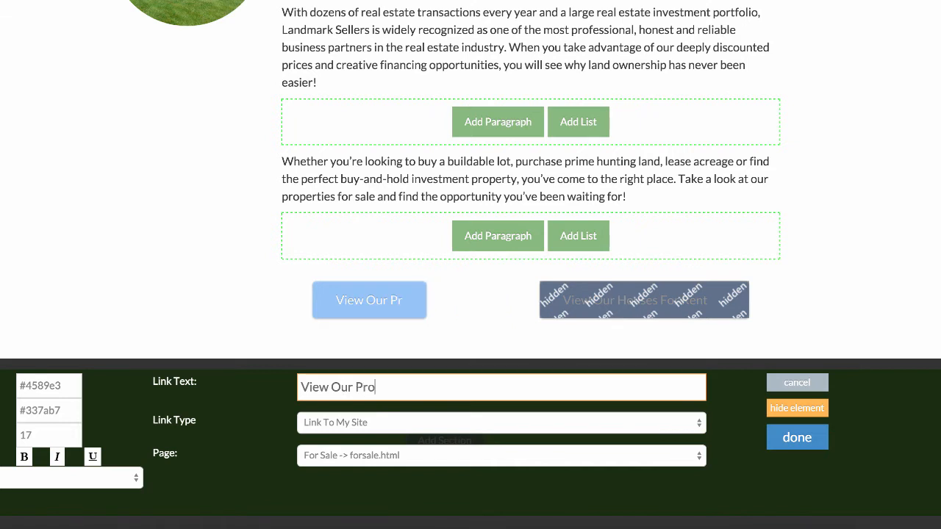
{"action": "type", "text": "perties for Sale"}
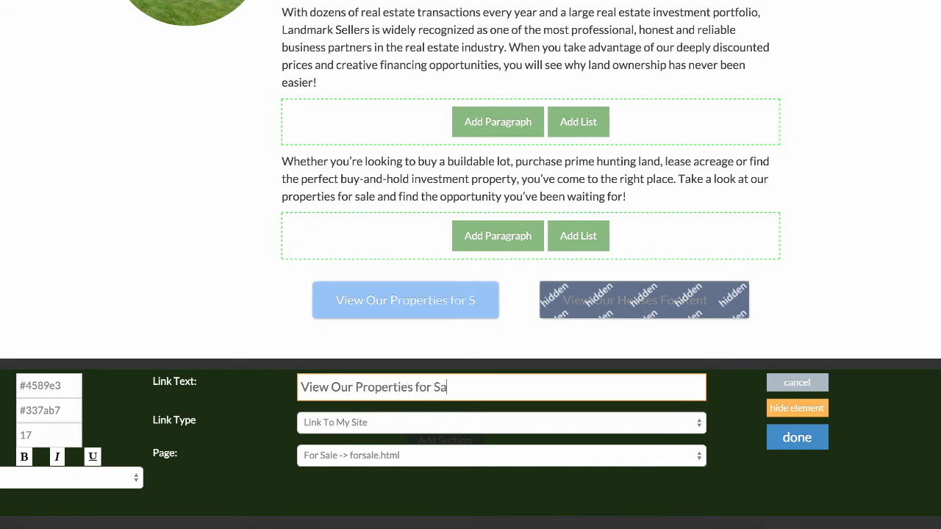
{"action": "left_click", "coordinate": [792, 438]}
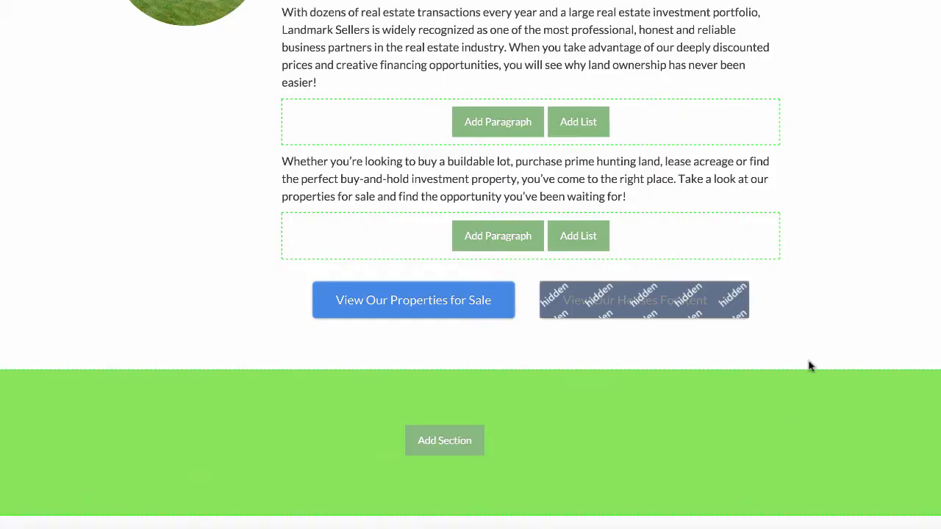
- Replace the embed code of the "Tour Some of Our Available Homes" video with the copied YouTube iframe for embed/gbrkMDkHRqc
{"action": "scroll", "coordinate": [808, 366], "scroll_direction": "down", "scroll_amount": 6}
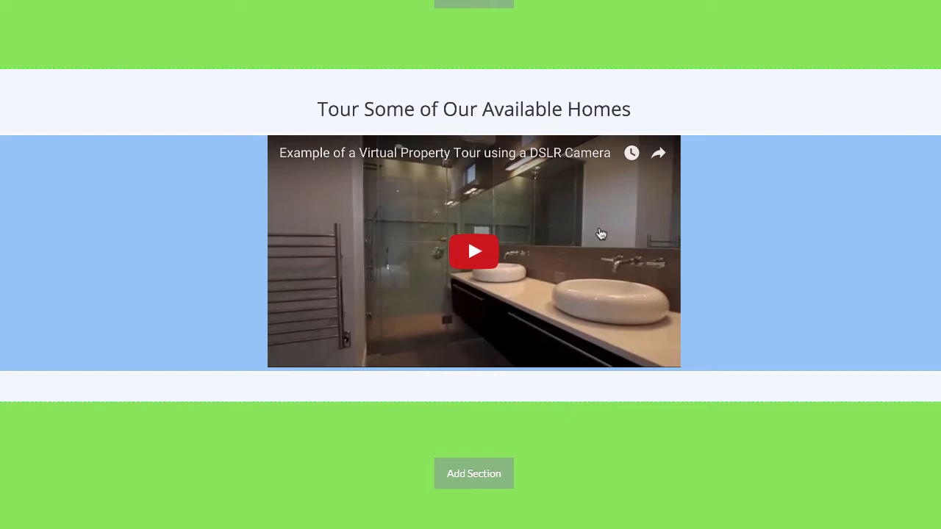
{"action": "left_click", "coordinate": [599, 232]}
{"action": "left_click", "coordinate": [293, 354]}
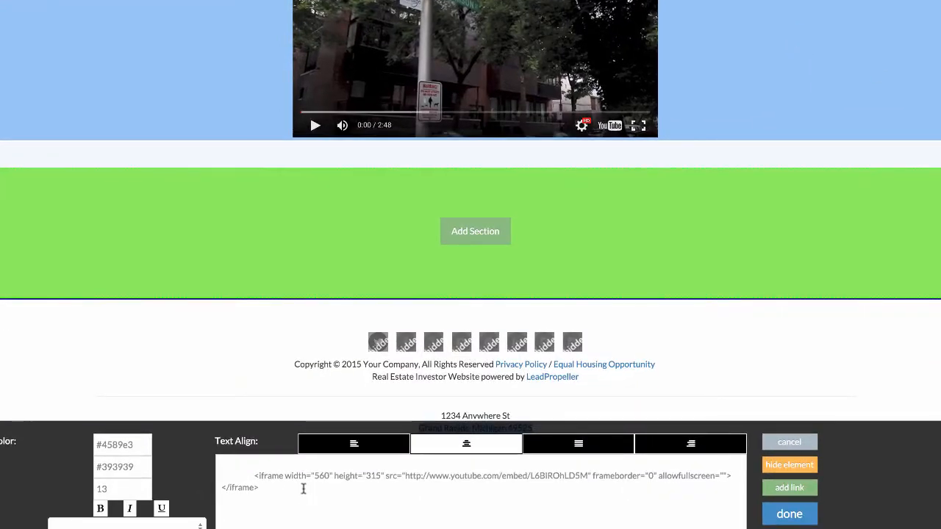
{"action": "left_click_drag", "start_coordinate": [295, 488], "coordinate": [221, 462]}
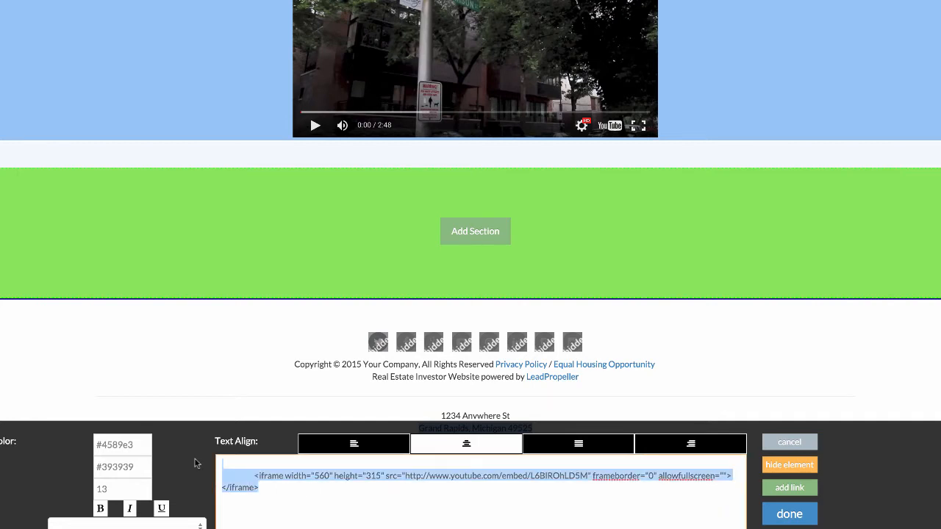
{"action": "type", "text": "<iframe width=\"560\" height=\"315\" src=\"https://www.youtube.com/embed/gbrkMDkHRqc\" frameborder=\"0\" allowfullscreen></iframe>"}
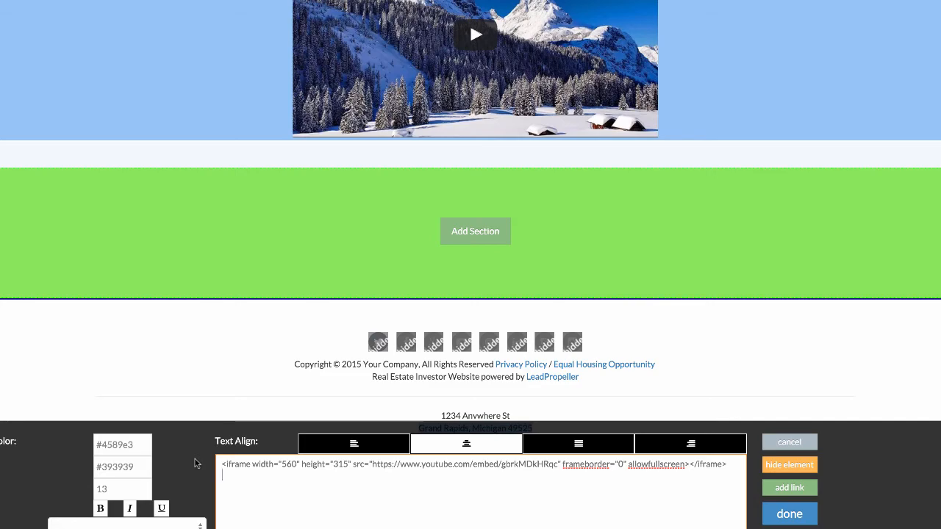
{"action": "left_click", "coordinate": [790, 514]}
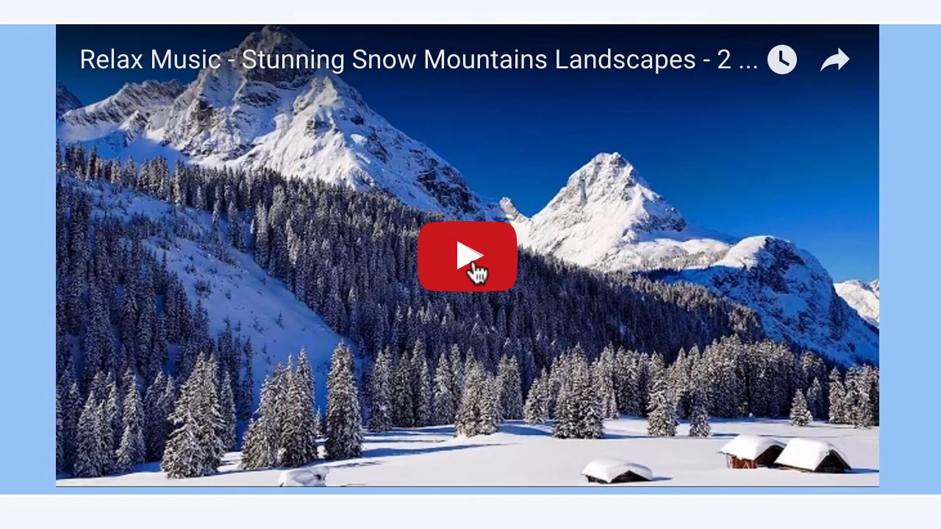
- Test the new landscape video by playing and pausing it, and look over the edited page up to its header
{"action": "left_click", "coordinate": [473, 262]}
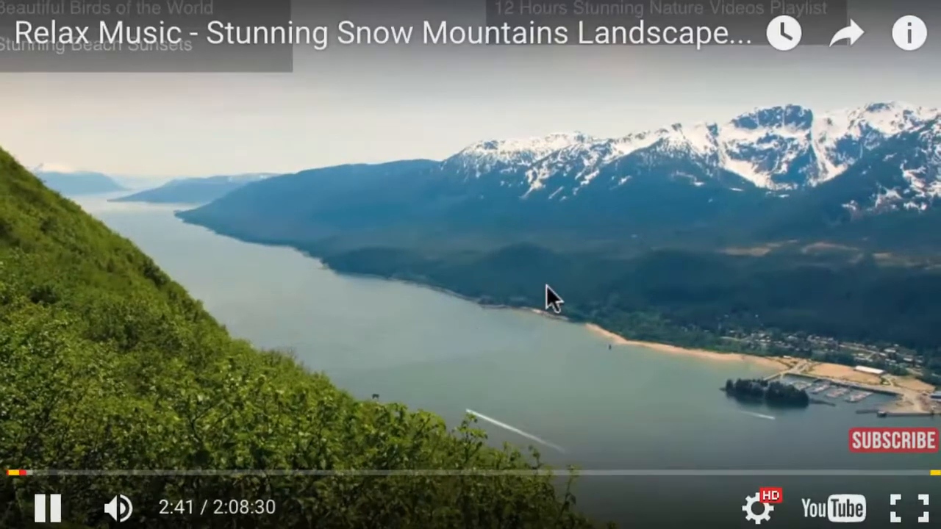
{"action": "left_click", "coordinate": [545, 283]}
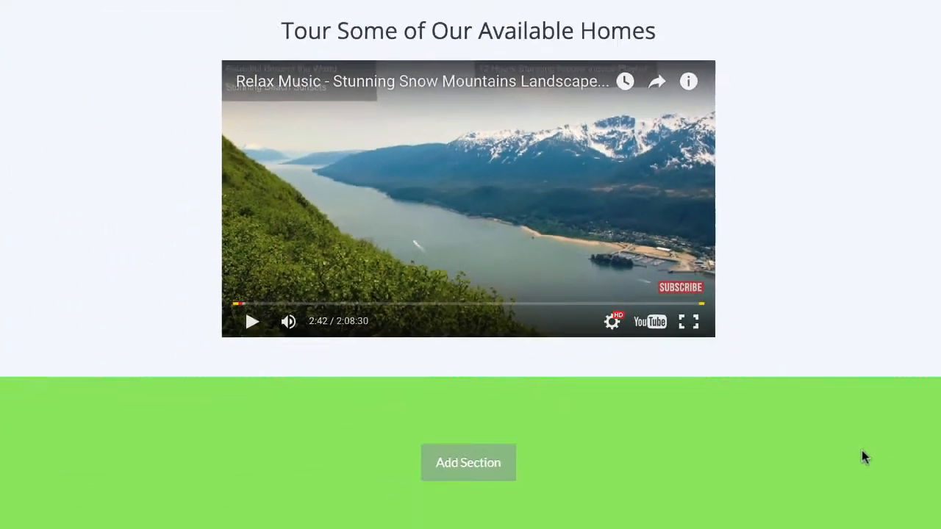
{"action": "scroll", "coordinate": [742, 359], "scroll_direction": "up", "scroll_amount": 10}
{"action": "scroll", "coordinate": [742, 359], "scroll_direction": "down", "scroll_amount": 4}
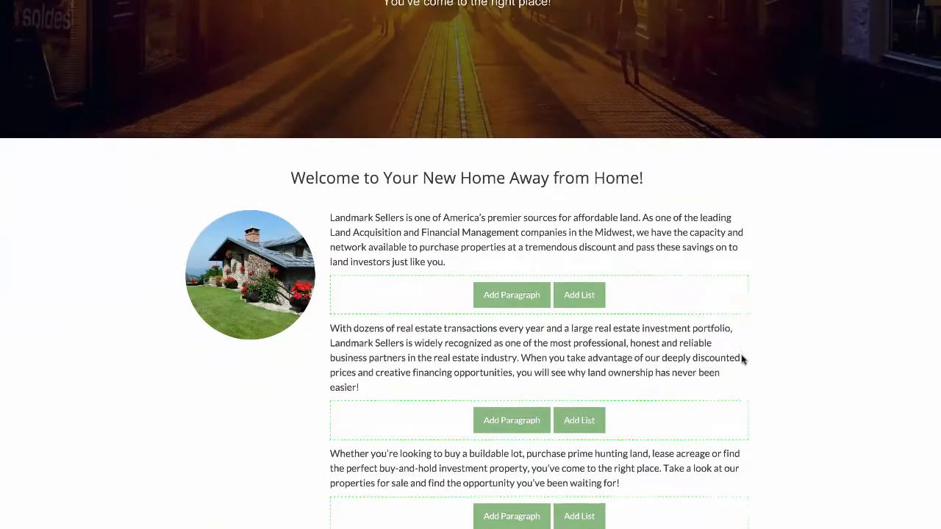
{"action": "scroll", "coordinate": [741, 359], "scroll_direction": "up", "scroll_amount": 3}
{"action": "scroll", "coordinate": [742, 360], "scroll_direction": "up", "scroll_amount": 1}
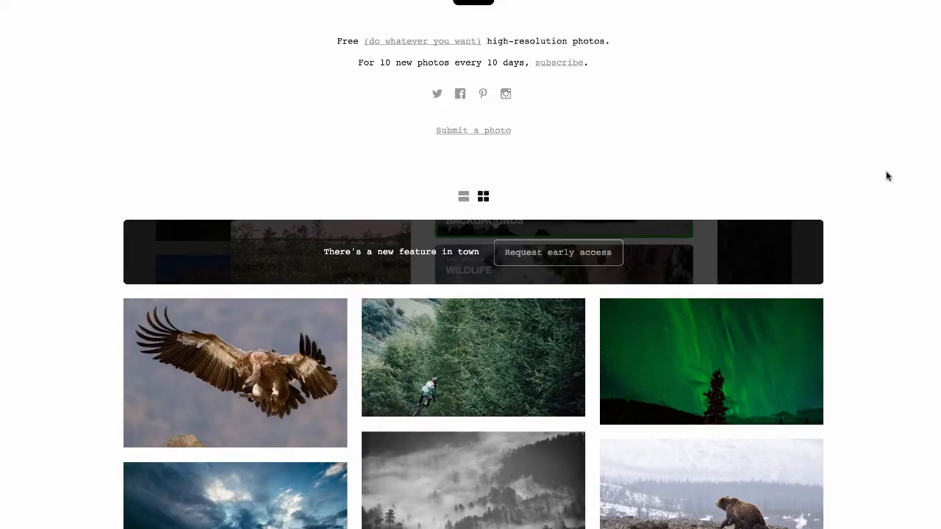
- Browse the free high-resolution photo site and pick the green mountain valley photo with dark clouds
{"action": "scroll", "coordinate": [887, 176], "scroll_direction": "down", "scroll_amount": 7}
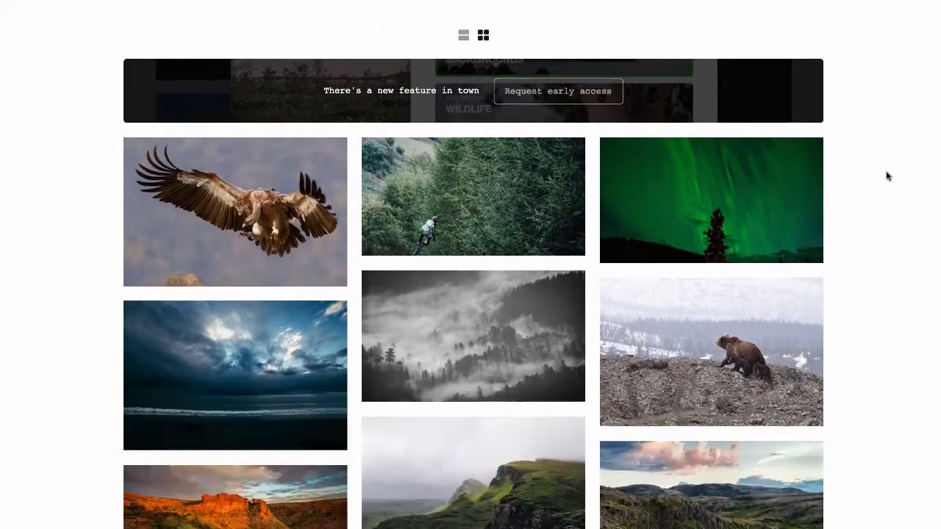
{"action": "scroll", "coordinate": [887, 177], "scroll_direction": "down", "scroll_amount": 7}
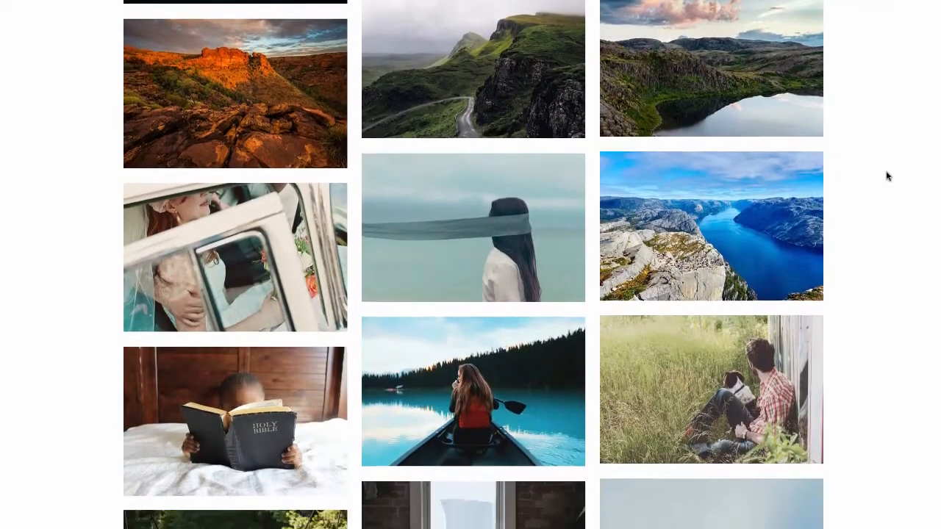
{"action": "scroll", "coordinate": [887, 177], "scroll_direction": "down", "scroll_amount": 10}
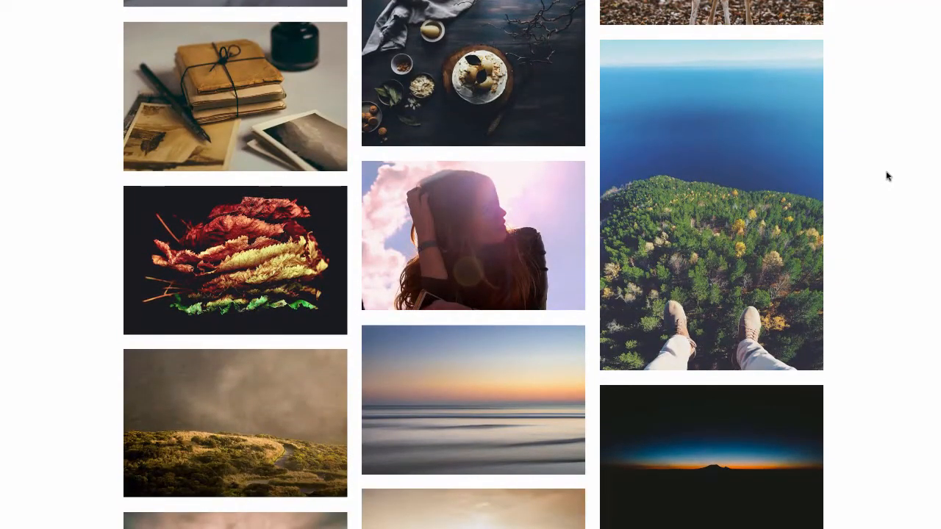
{"action": "scroll", "coordinate": [888, 177], "scroll_direction": "down", "scroll_amount": 6}
{"action": "scroll", "coordinate": [887, 176], "scroll_direction": "down", "scroll_amount": 3}
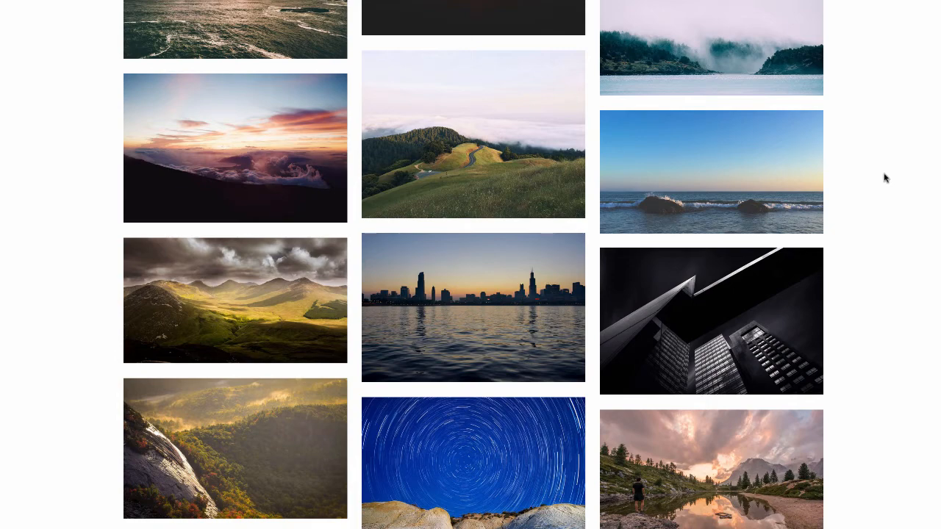
{"action": "scroll", "coordinate": [885, 177], "scroll_direction": "down", "scroll_amount": 4}
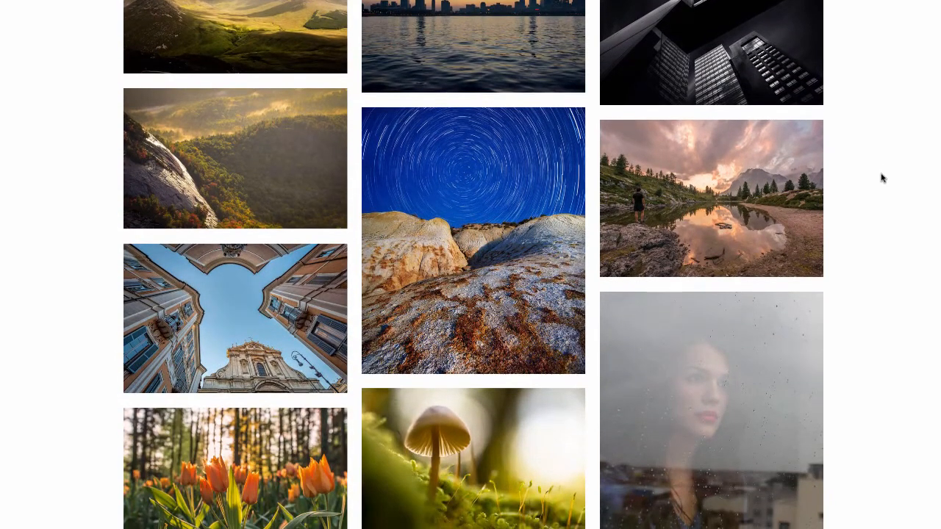
{"action": "scroll", "coordinate": [882, 178], "scroll_direction": "up", "scroll_amount": 4}
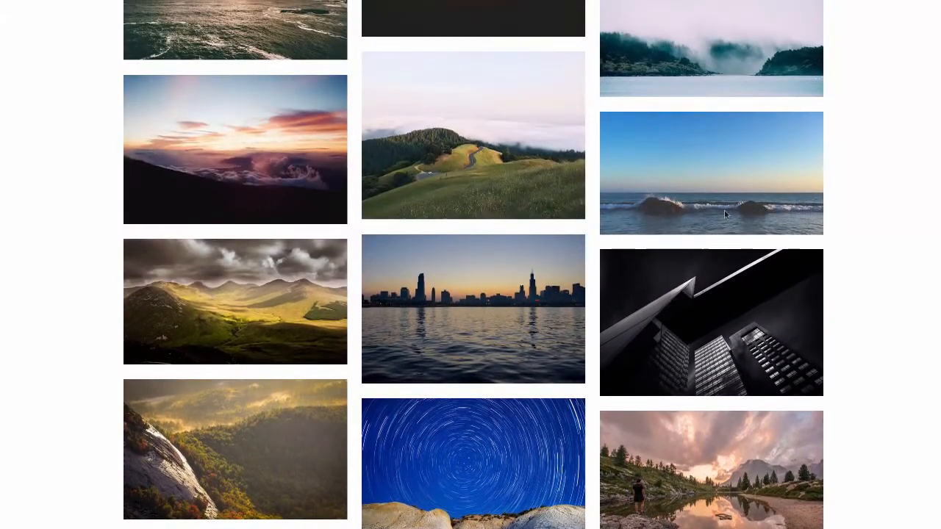
{"action": "left_click", "coordinate": [252, 299]}
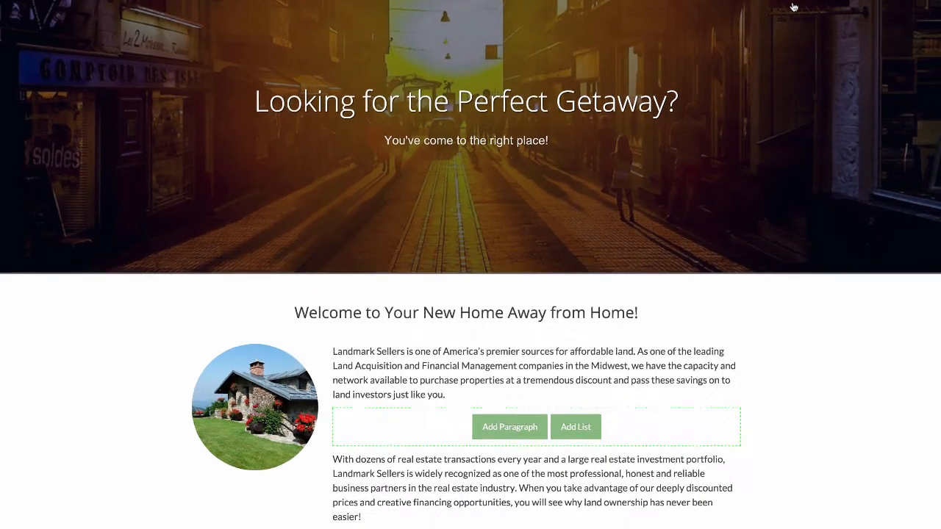
{"action": "left_click", "coordinate": [793, 27]}
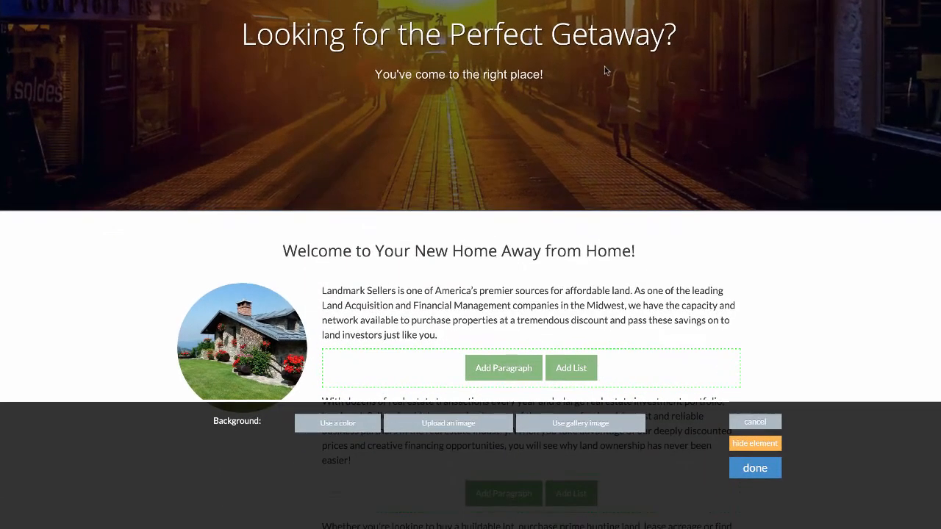
{"action": "left_click", "coordinate": [447, 424]}
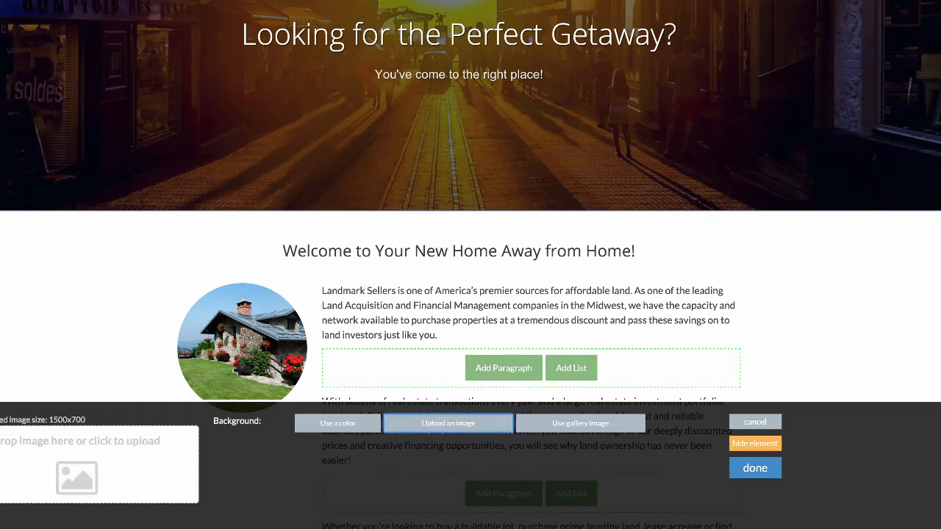
{"action": "left_click_drag", "start_coordinate": [253, 107], "coordinate": [99, 455]}
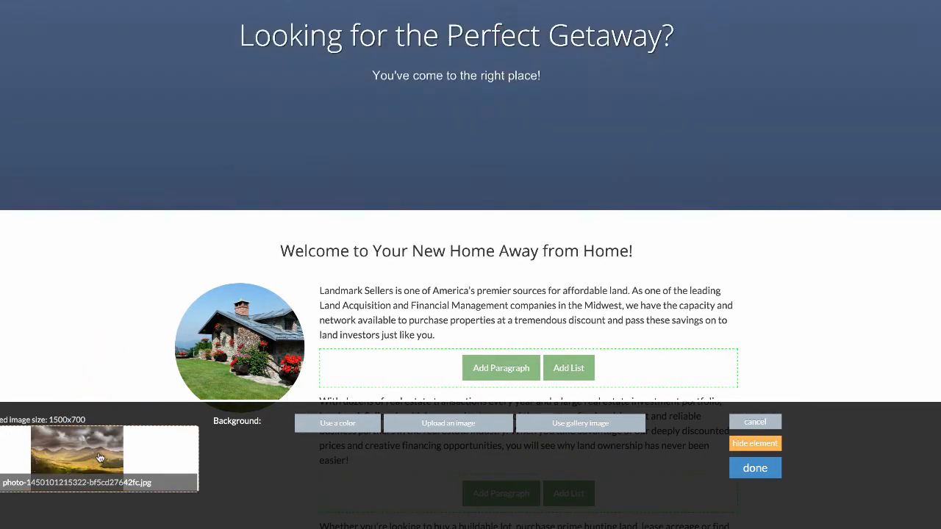
{"action": "left_click", "coordinate": [755, 468]}
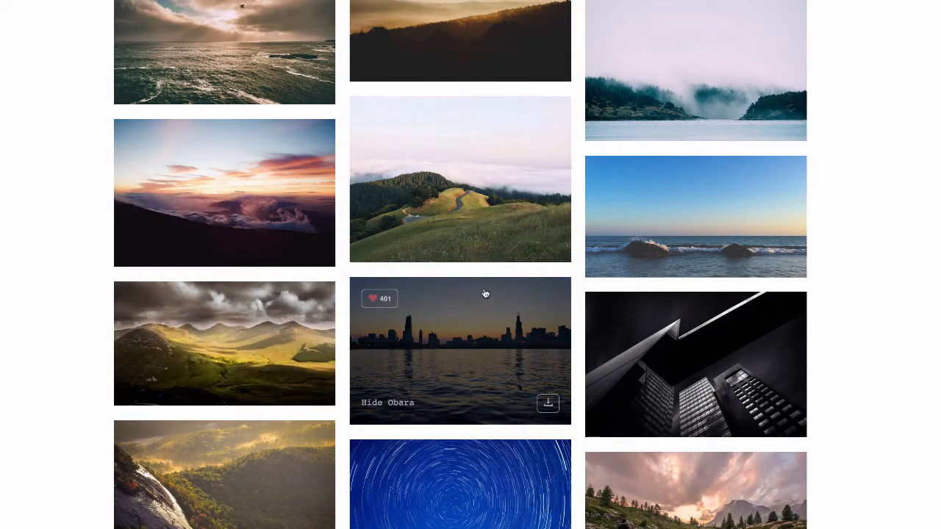
- Pick the photo of the rock face above the misty forest and upload it as the headline section's background
{"action": "scroll", "coordinate": [485, 333], "scroll_direction": "down", "scroll_amount": 3}
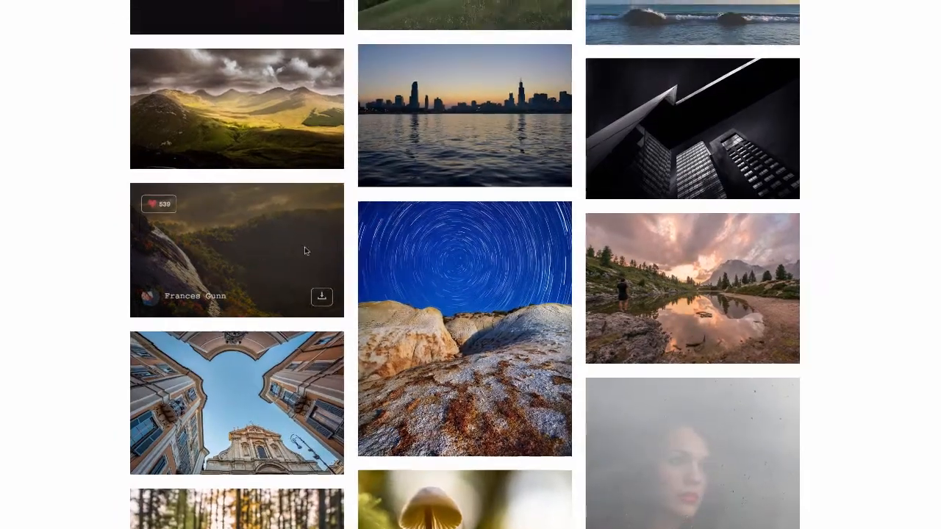
{"action": "left_click", "coordinate": [304, 250]}
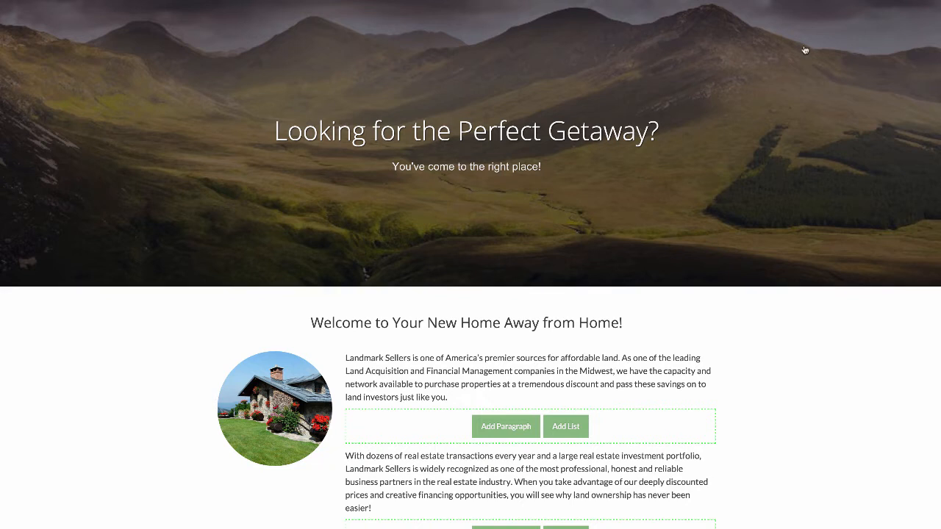
{"action": "left_click", "coordinate": [791, 71]}
{"action": "left_click", "coordinate": [460, 475]}
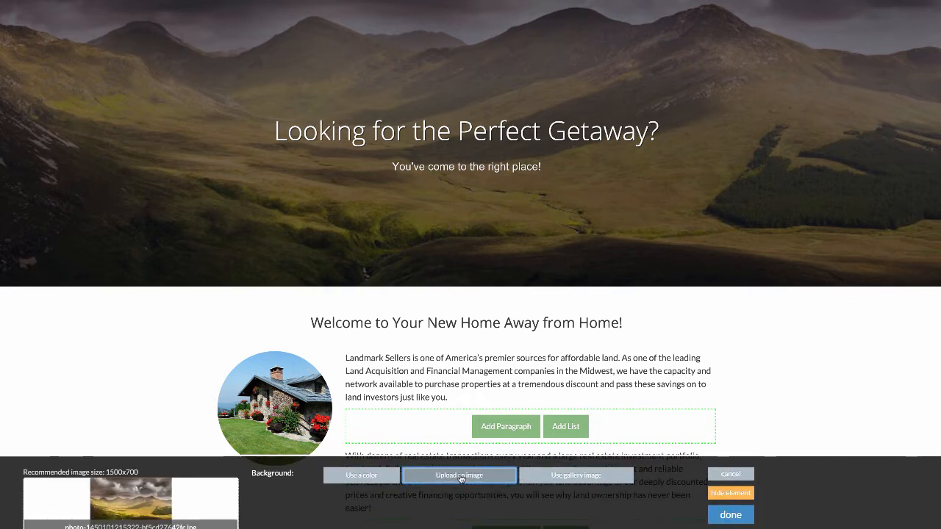
{"action": "left_click_drag", "start_coordinate": [808, 2], "coordinate": [151, 500]}
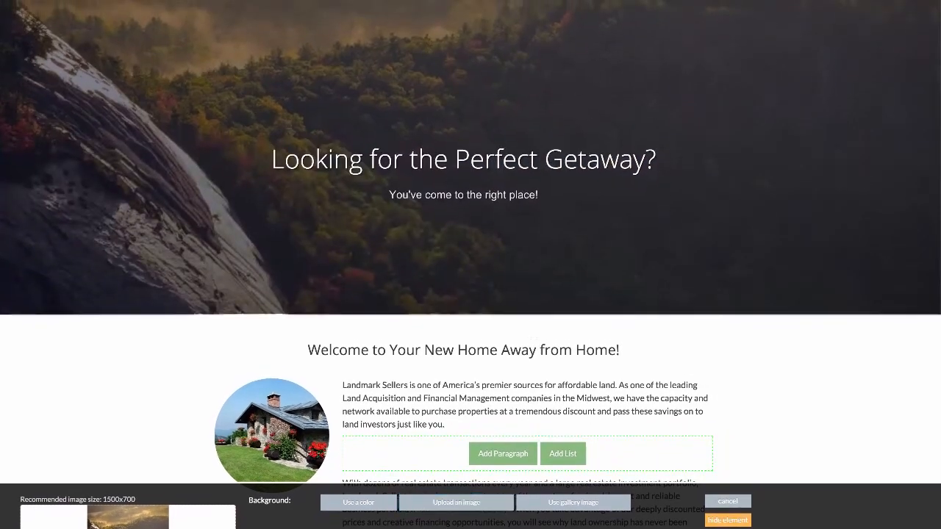
{"action": "left_click", "coordinate": [730, 515]}
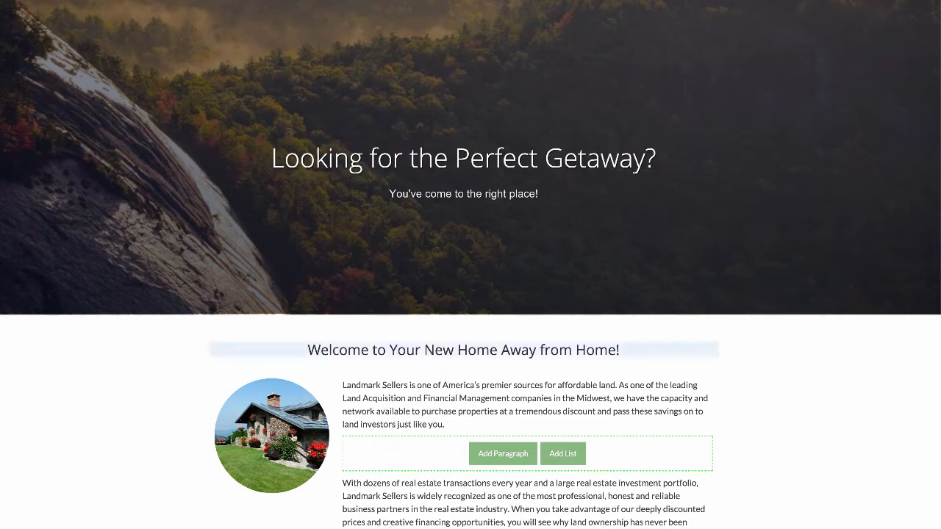
- Replace the round house picture beside the welcome text with the mountain valley image Screen Shot 2016-02-24 at 3.59.20 PM.png
{"action": "scroll", "coordinate": [280, 440], "scroll_direction": "down", "scroll_amount": 1}
{"action": "left_click", "coordinate": [279, 439]}
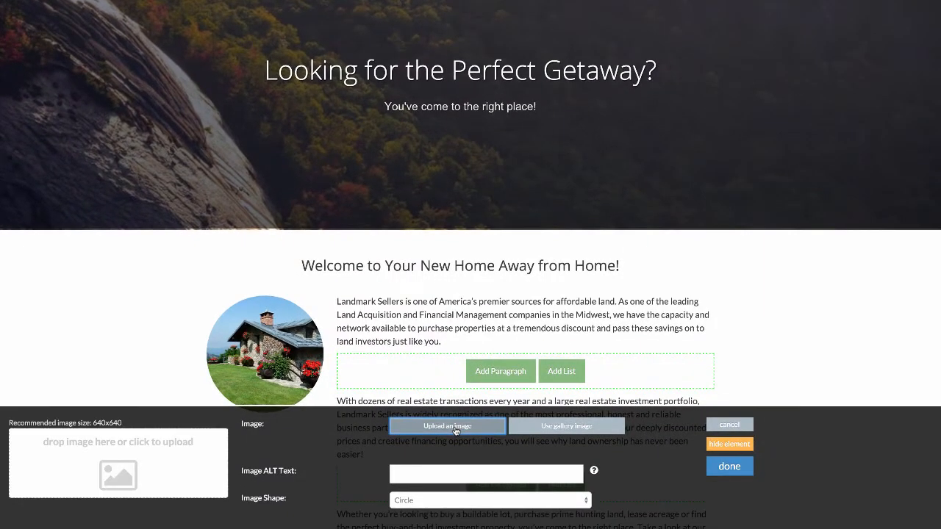
{"action": "left_click", "coordinate": [455, 429]}
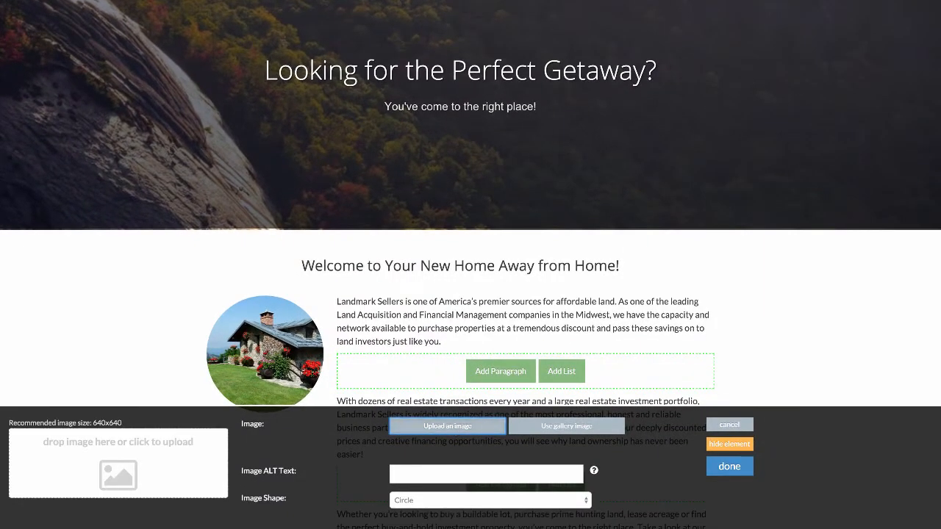
{"action": "left_click_drag", "start_coordinate": [458, 163], "coordinate": [114, 452]}
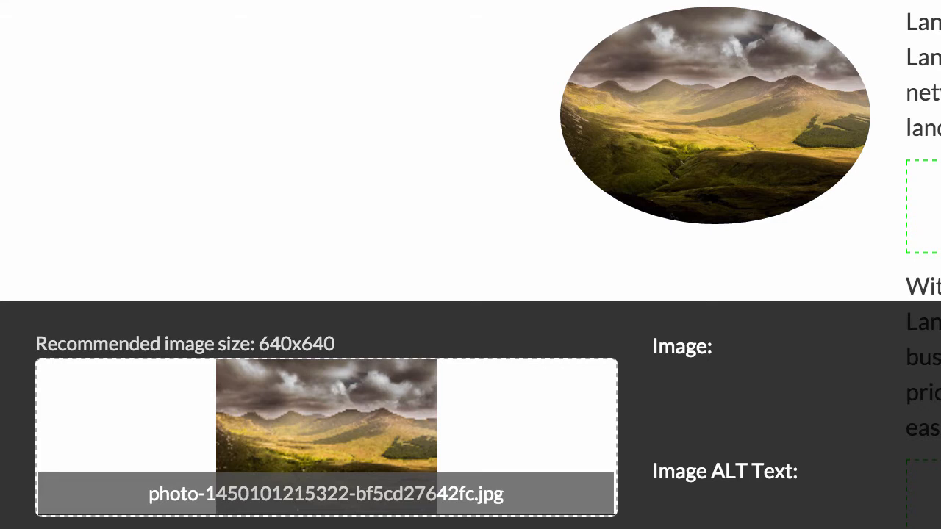
{"action": "left_click_drag", "start_coordinate": [662, 346], "coordinate": [353, 439]}
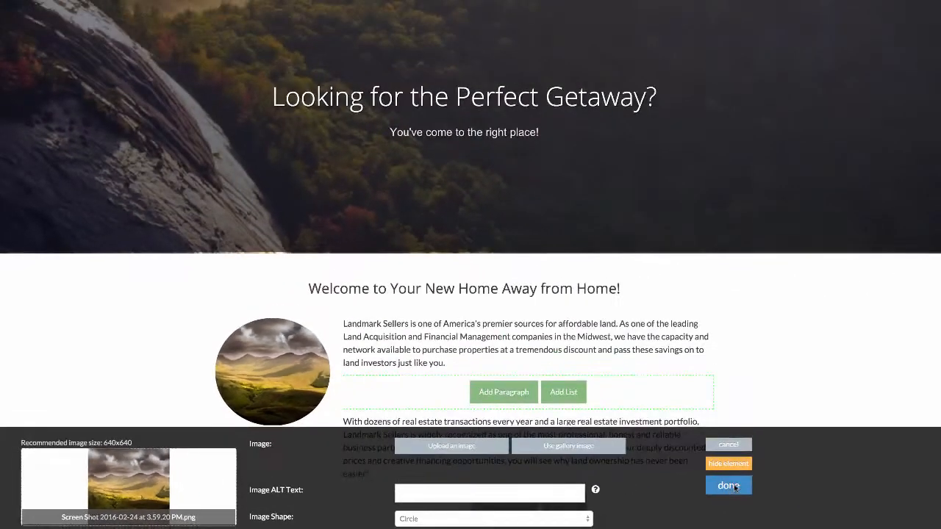
{"action": "left_click", "coordinate": [733, 486]}
{"action": "left_click", "coordinate": [761, 441]}
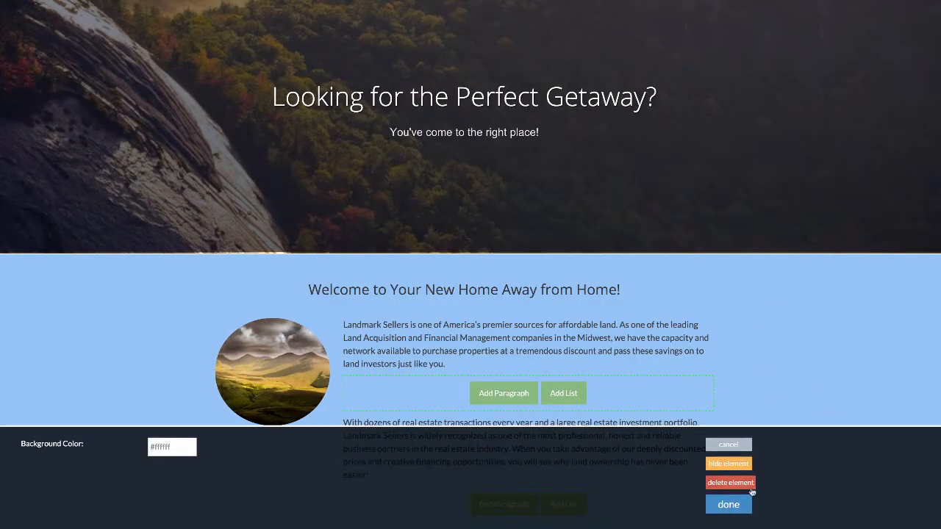
{"action": "left_click", "coordinate": [728, 505]}
- Save the website changes and preview the home page down to the welcome section
{"action": "scroll", "coordinate": [752, 405], "scroll_direction": "down", "scroll_amount": 10}
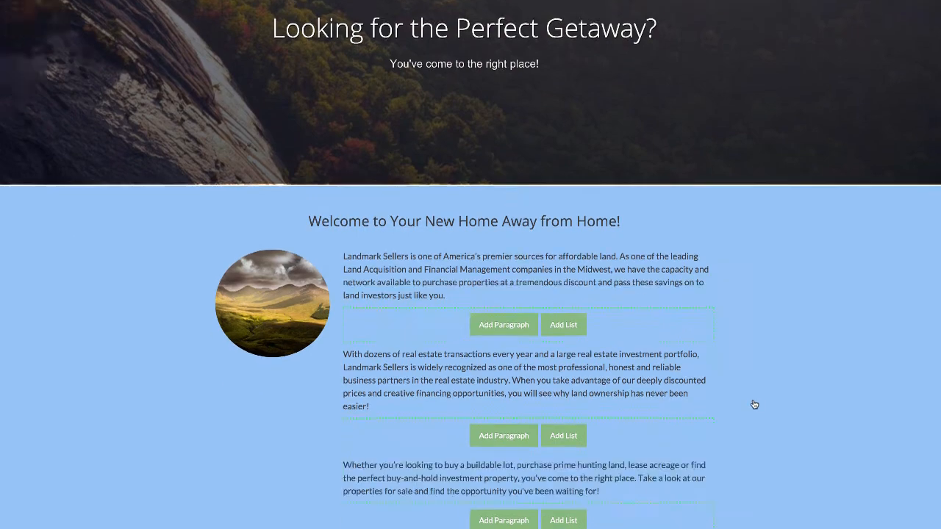
{"action": "scroll", "coordinate": [752, 403], "scroll_direction": "down", "scroll_amount": 6}
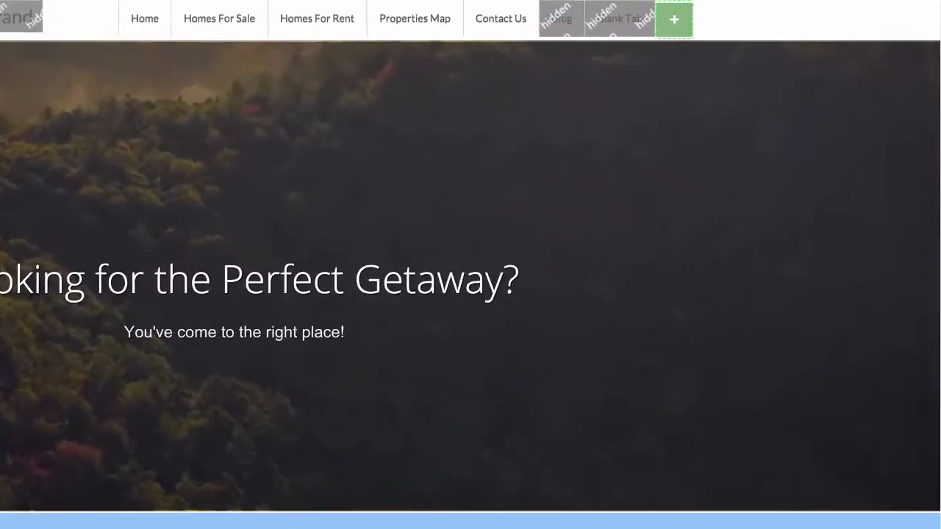
{"action": "left_click", "coordinate": [738, 25]}
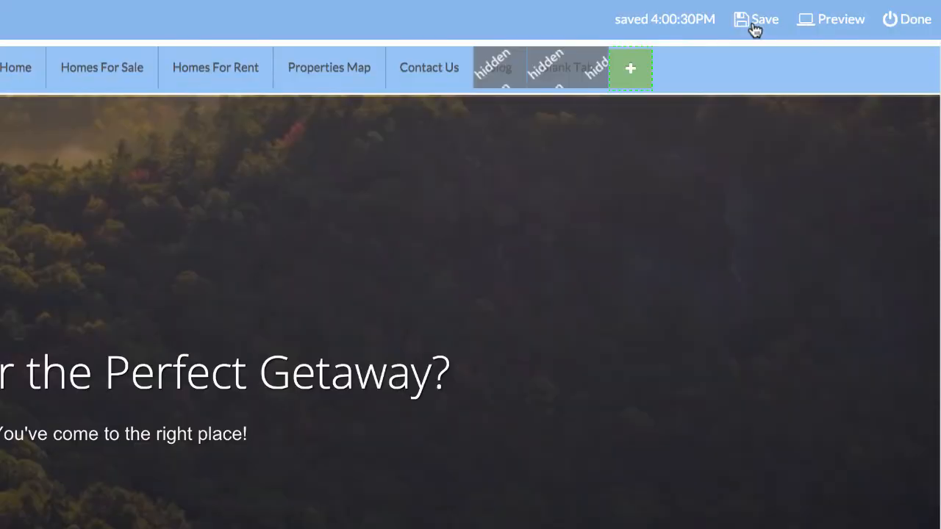
{"action": "left_click", "coordinate": [841, 25]}
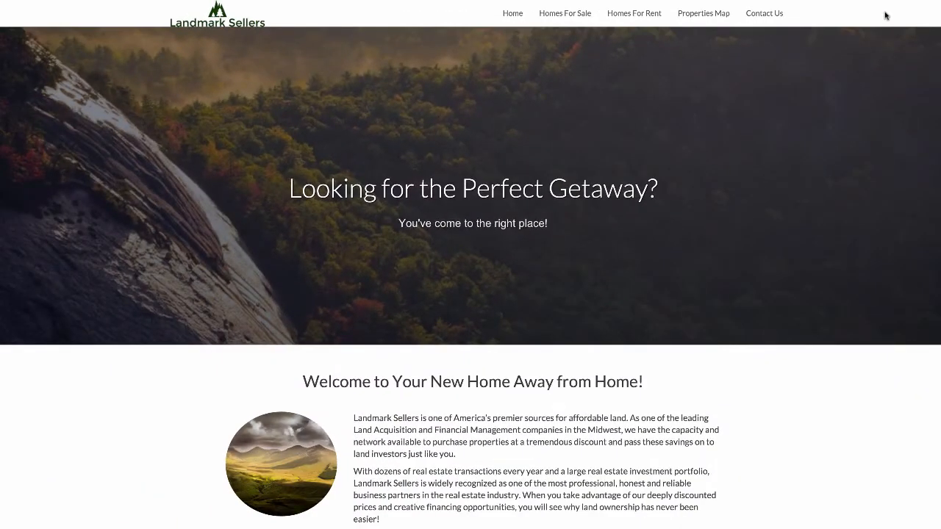
{"action": "scroll", "coordinate": [756, 276], "scroll_direction": "down", "scroll_amount": 2}
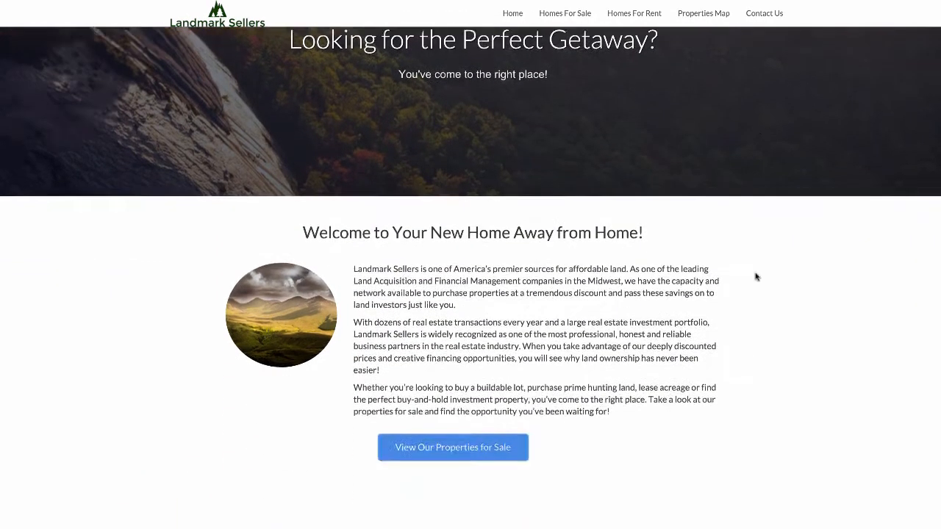
- Review the previewed home page's headline image and the welcome section beneath it
{"action": "scroll", "coordinate": [755, 277], "scroll_direction": "down", "scroll_amount": 4}
{"action": "scroll", "coordinate": [758, 276], "scroll_direction": "up", "scroll_amount": 6}
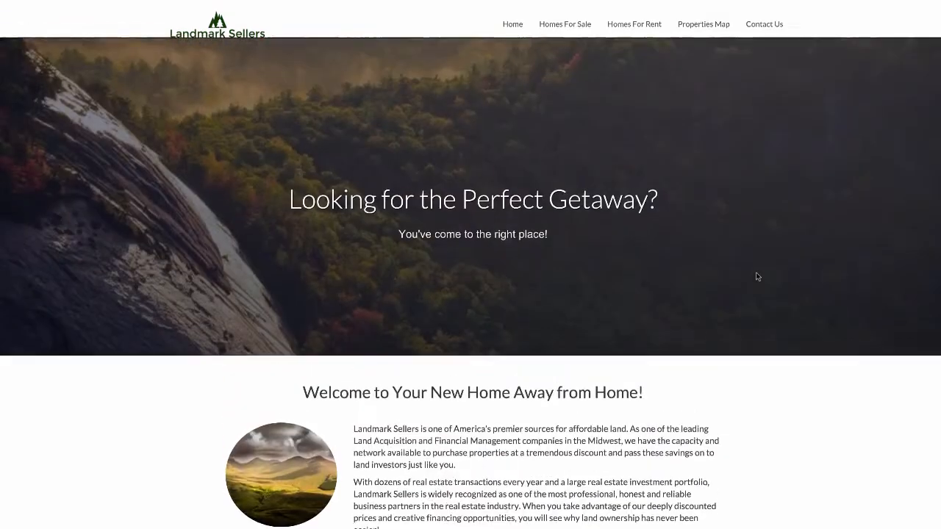
{"action": "scroll", "coordinate": [757, 277], "scroll_direction": "down", "scroll_amount": 1}
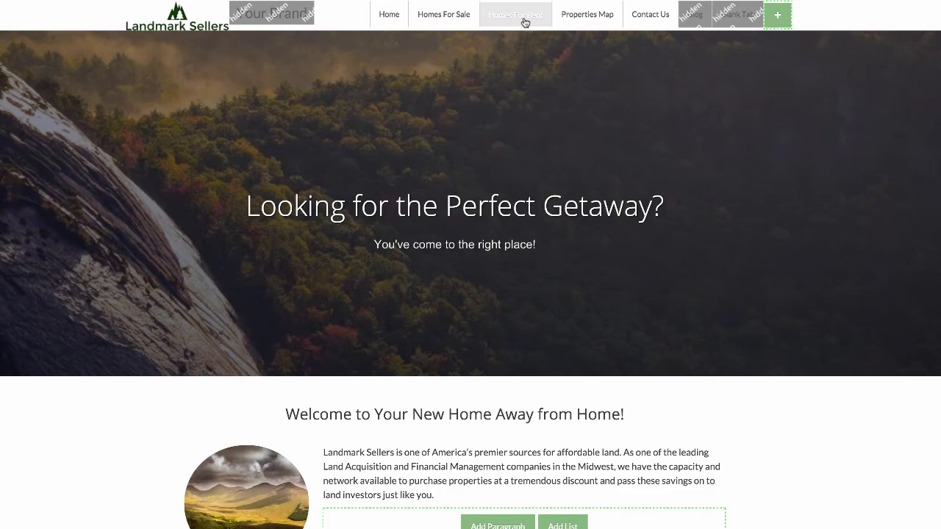
- Delete the Homes For Rent link from the site's navigation bar
{"action": "left_click", "coordinate": [525, 22]}
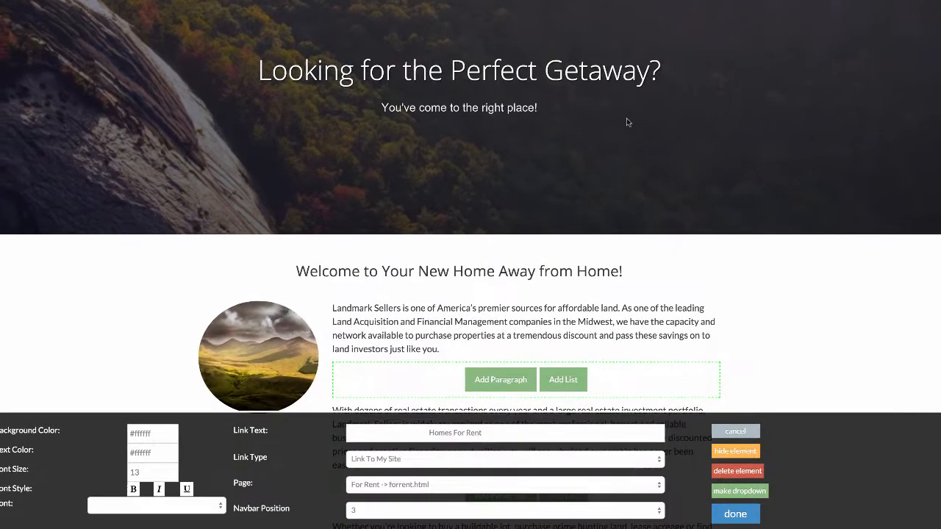
{"action": "left_click", "coordinate": [730, 472]}
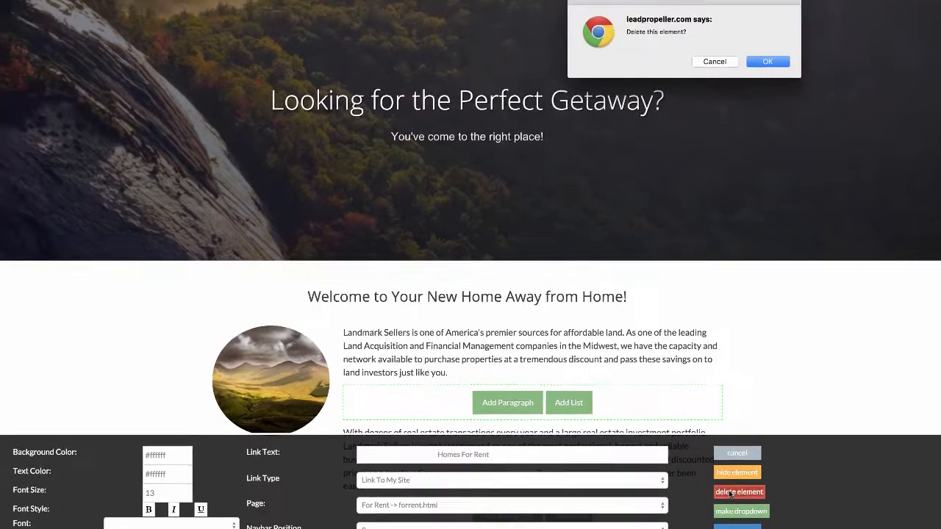
{"action": "left_click", "coordinate": [772, 63]}
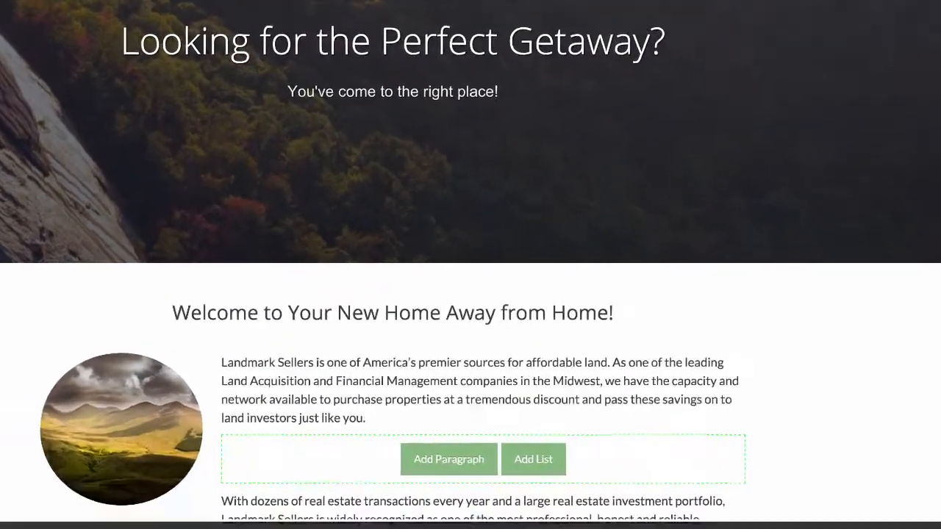
- Rename the Homes For Sale navigation link as Land For Sale
{"action": "left_click", "coordinate": [525, 17]}
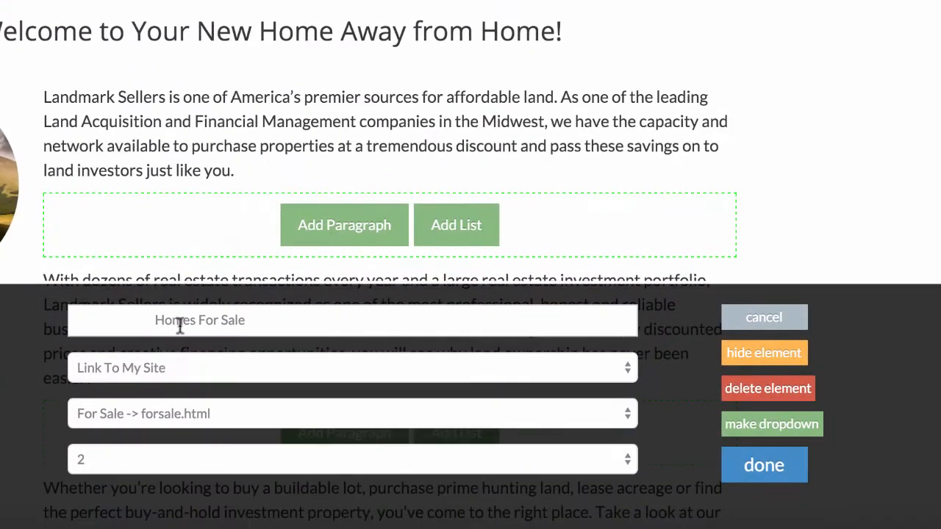
{"action": "double_click", "coordinate": [179, 322]}
{"action": "type", "text": "Land"}
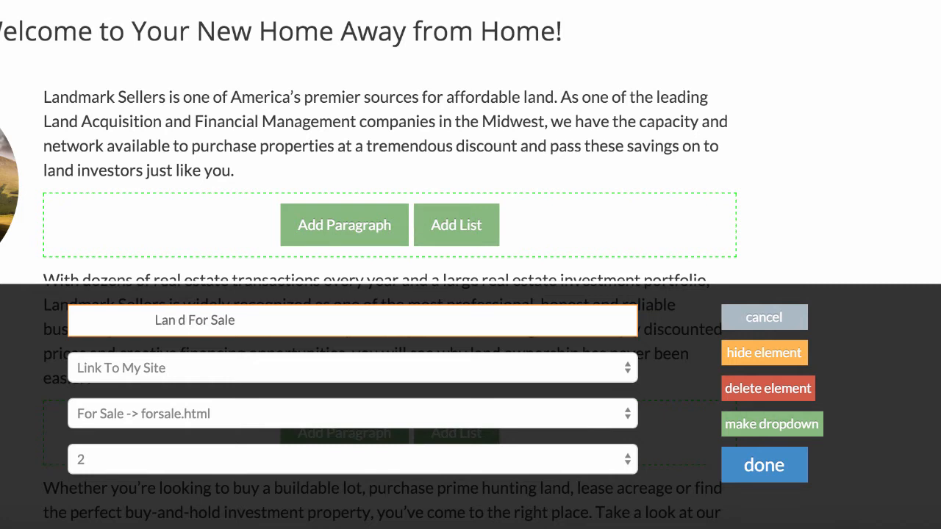
{"action": "key", "text": "BackSpace"}
{"action": "key", "text": "BackSpace"}
{"action": "type", "text": "d"}
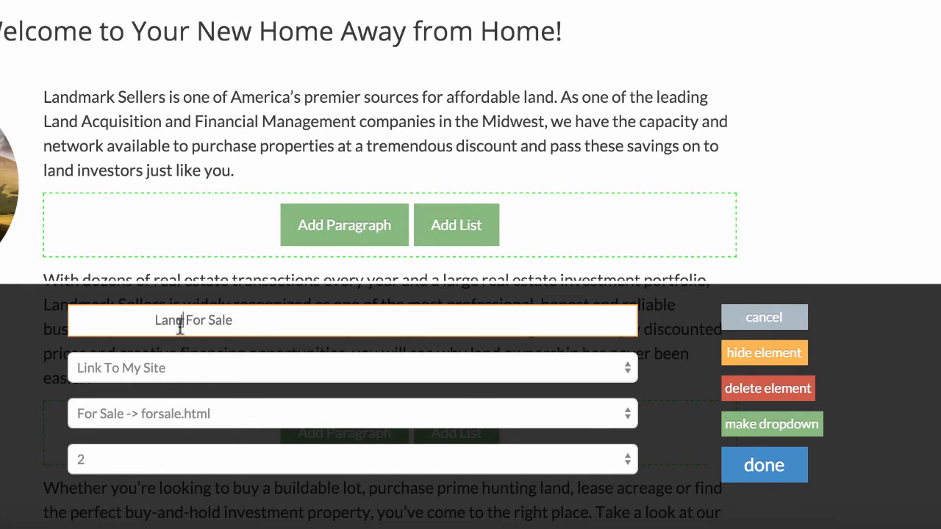
{"action": "left_click", "coordinate": [754, 474]}
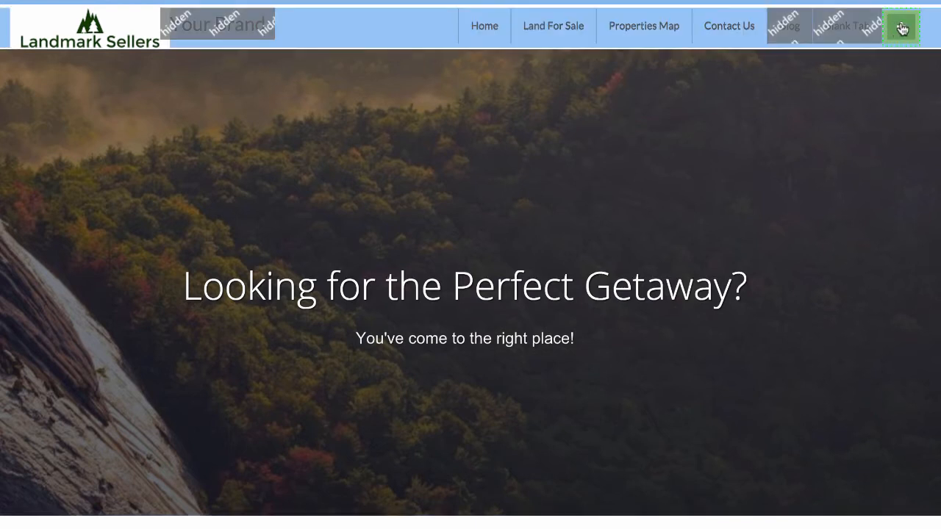
- Add another link to the end of the navigation bar and look through the list of editable pages
{"action": "left_click", "coordinate": [902, 28]}
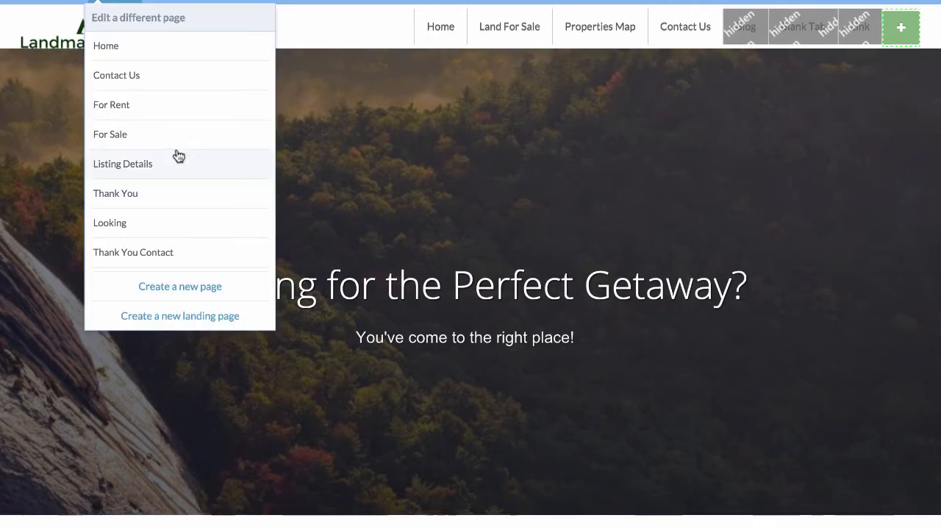
{"action": "scroll", "coordinate": [179, 156], "scroll_direction": "down", "scroll_amount": 2}
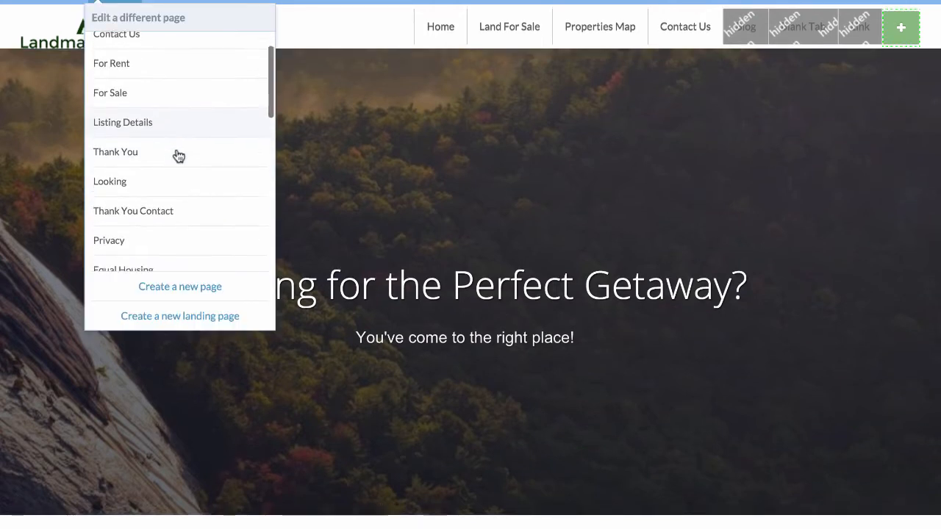
{"action": "scroll", "coordinate": [178, 156], "scroll_direction": "down", "scroll_amount": 3}
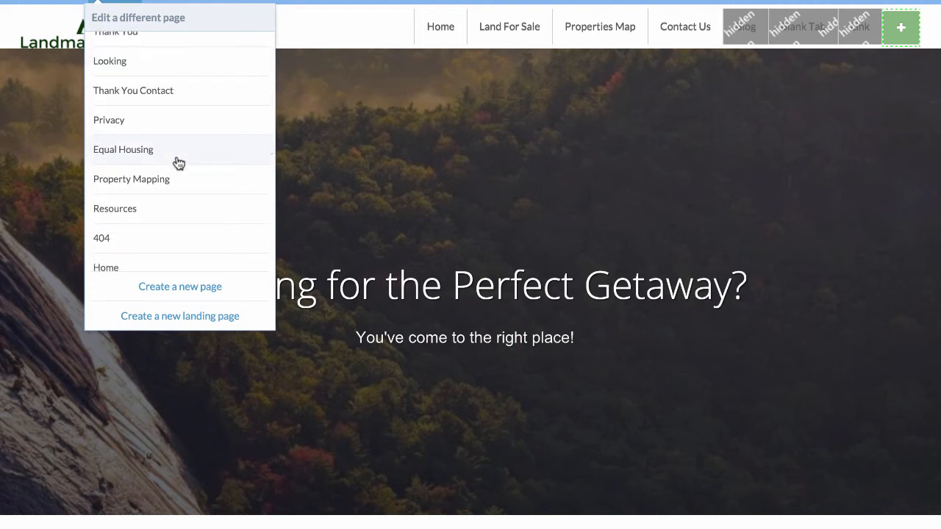
{"action": "scroll", "coordinate": [180, 161], "scroll_direction": "up", "scroll_amount": 5}
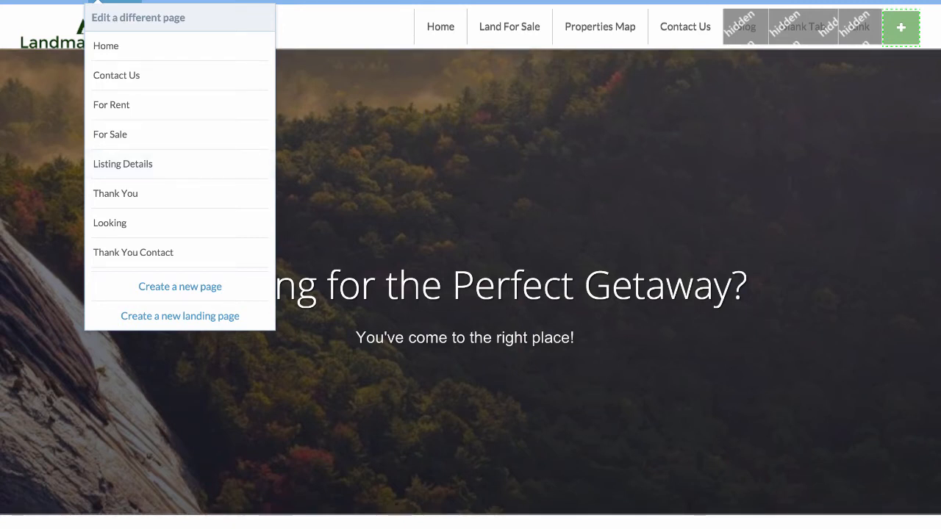
{"action": "left_click", "coordinate": [332, 90]}
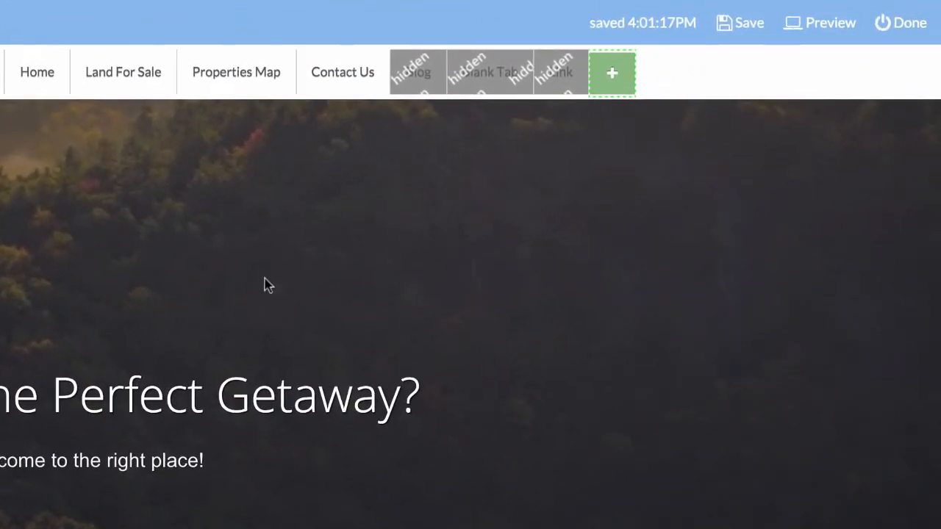
- Save the website, leave the editor and open the form for adding a listing
{"action": "left_click", "coordinate": [747, 26]}
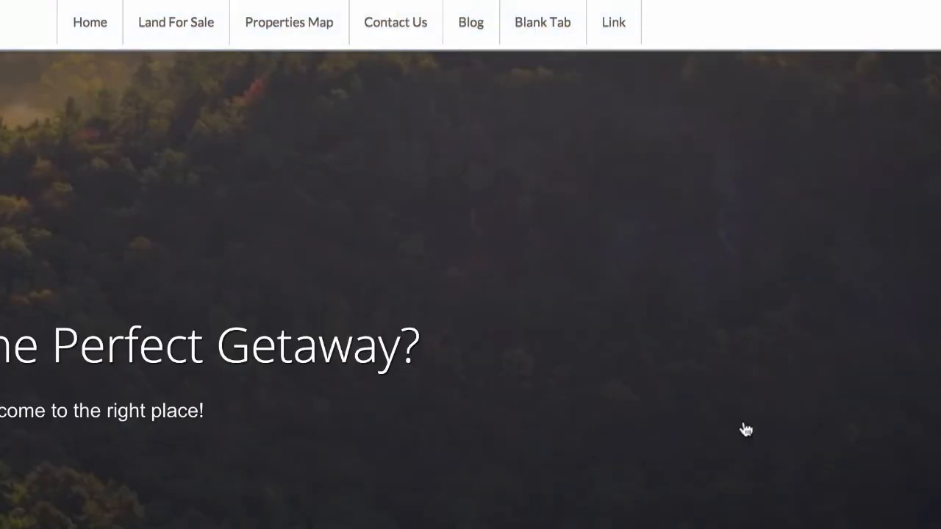
{"action": "left_click", "coordinate": [901, 23]}
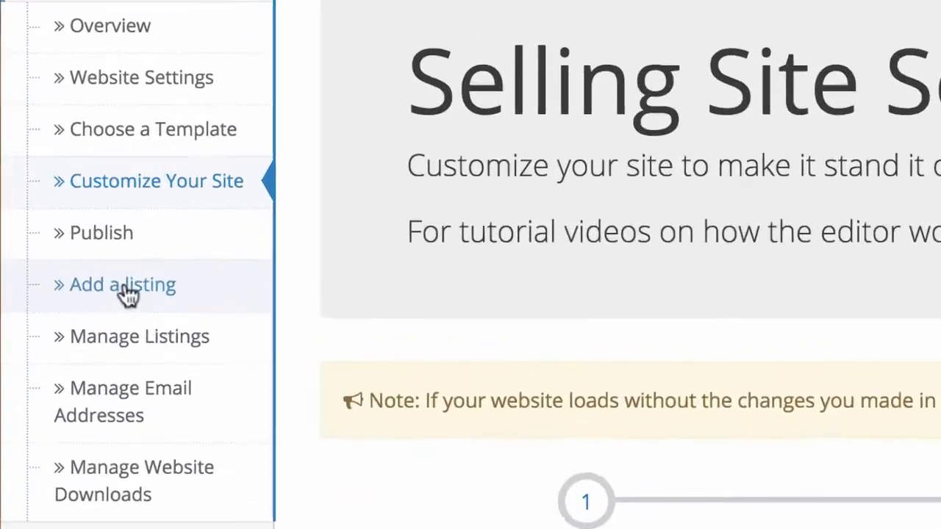
{"action": "left_click", "coordinate": [131, 294]}
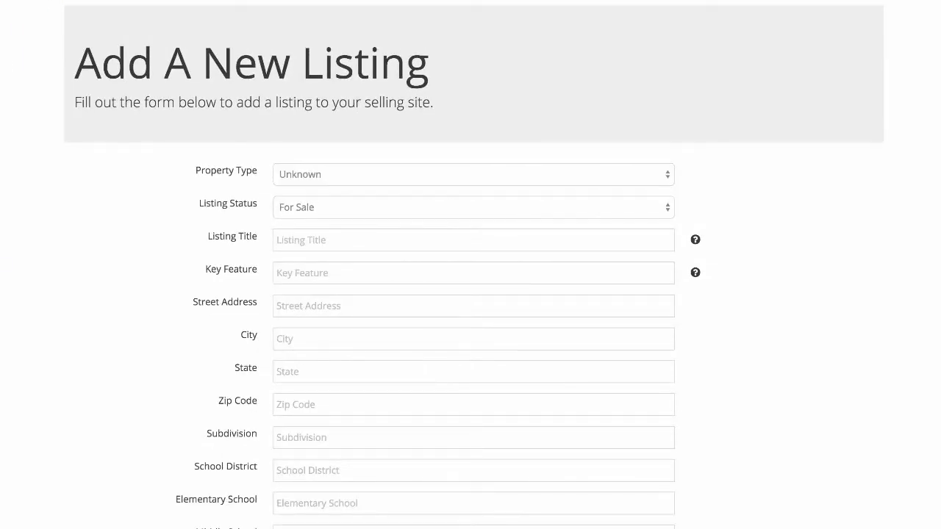
- Set the listing's property type to Land and status to For Sale, with the title "20 Acres of Wooded Land by Lake Geneva"
{"action": "scroll", "coordinate": [471, 265], "scroll_direction": "down", "scroll_amount": 10}
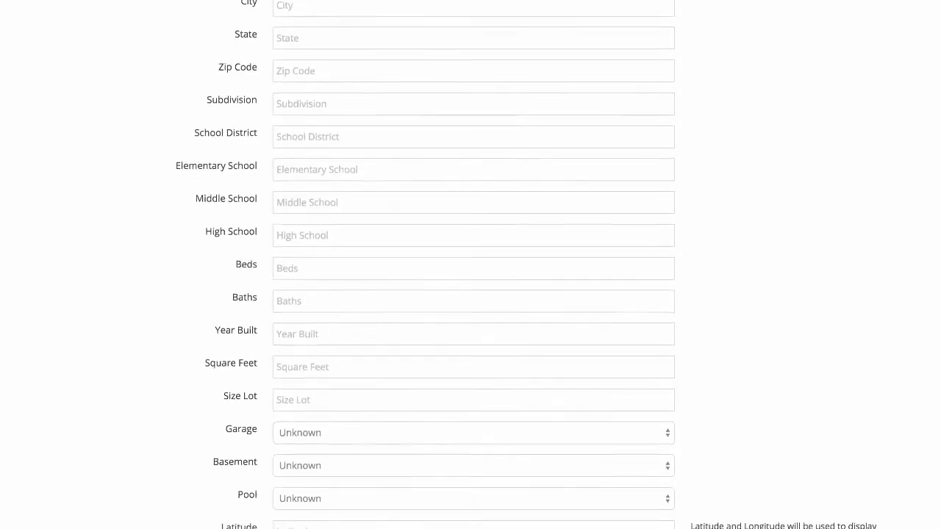
{"action": "scroll", "coordinate": [471, 264], "scroll_direction": "down", "scroll_amount": 4}
{"action": "scroll", "coordinate": [471, 264], "scroll_direction": "up", "scroll_amount": 15}
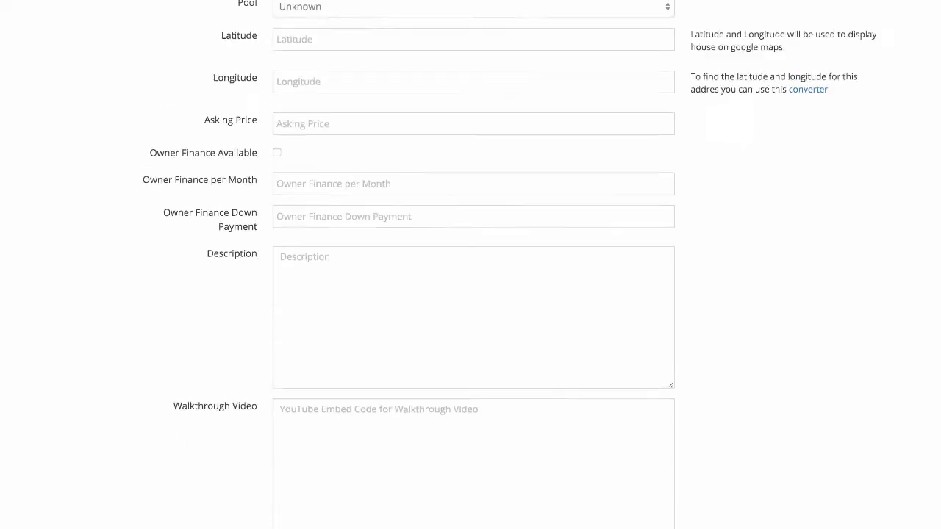
{"action": "scroll", "coordinate": [470, 264], "scroll_direction": "down", "scroll_amount": 1}
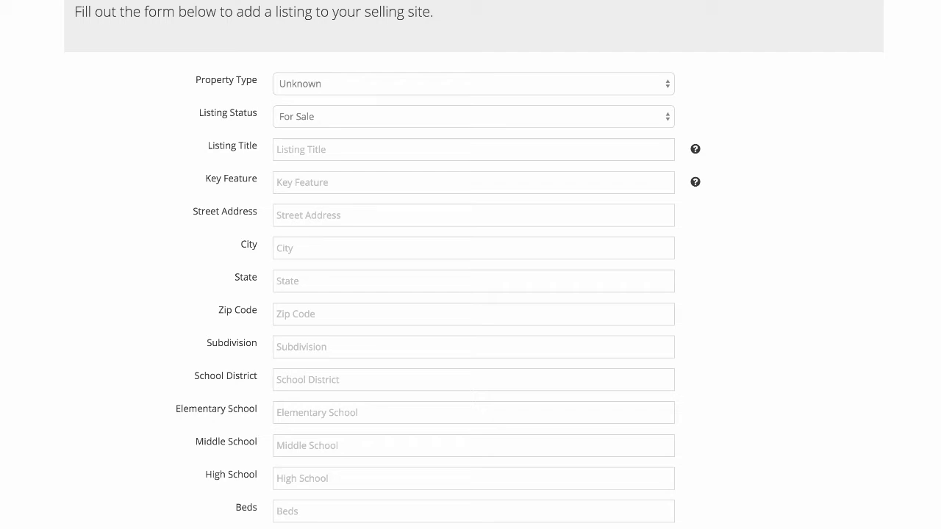
{"action": "left_click", "coordinate": [663, 86]}
{"action": "left_click", "coordinate": [599, 160]}
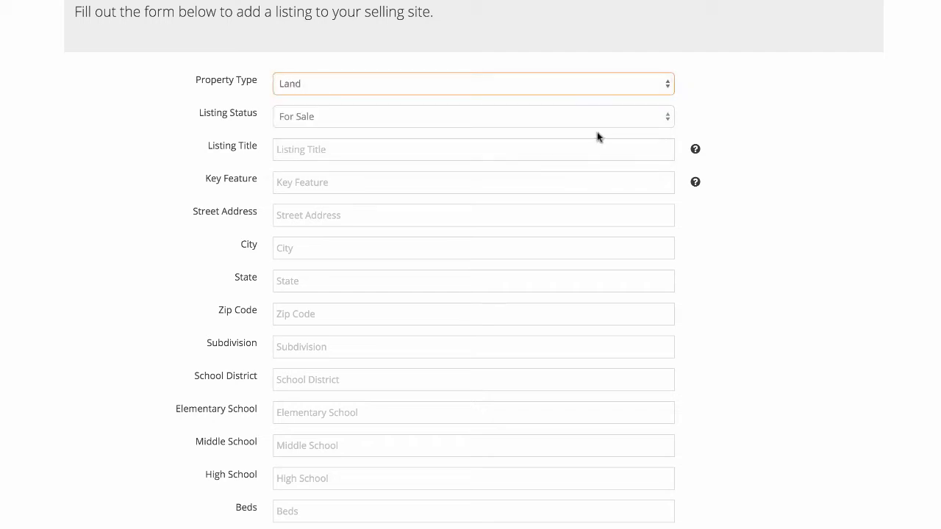
{"action": "left_click", "coordinate": [669, 119]}
{"action": "left_click", "coordinate": [670, 119]}
{"action": "left_click", "coordinate": [574, 149]}
{"action": "type", "text": "20 Acres of Wooded Land by Lake Geneva"}
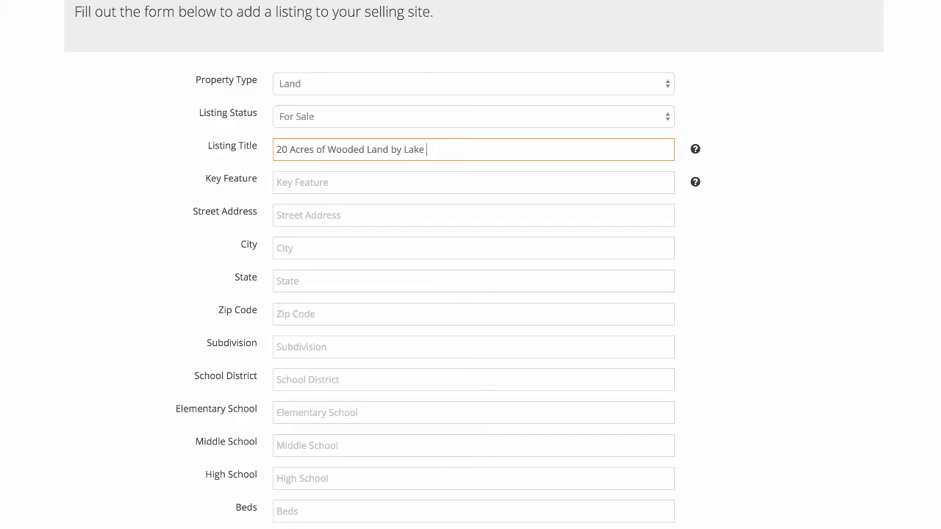
- Enter "Beautiful Views with Pines and Maples Throughout" as the listing's key feature
{"action": "left_click", "coordinate": [695, 183]}
{"action": "left_click", "coordinate": [583, 170]}
{"action": "left_click", "coordinate": [573, 182]}
{"action": "type", "text": "Beautiful Views and"}
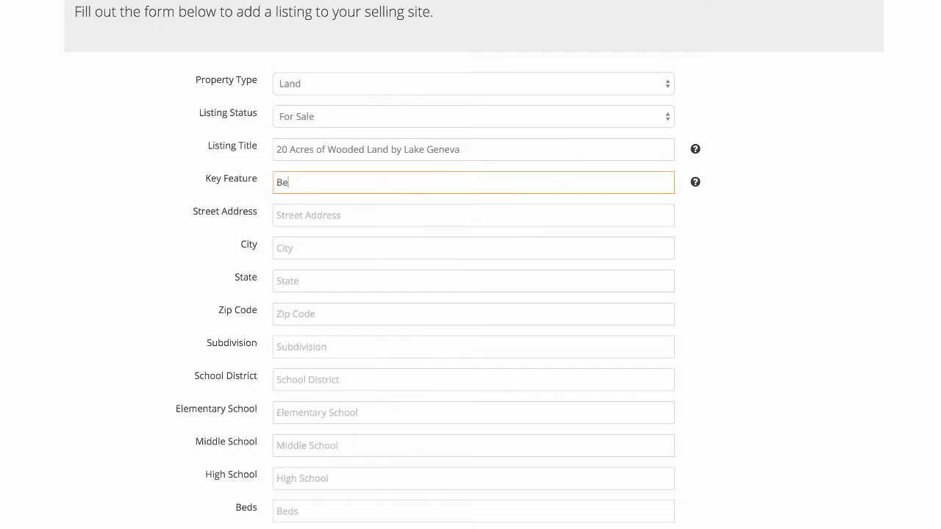
{"action": "key", "text": "BackSpace"}
{"action": "key", "text": "BackSpace"}
{"action": "key", "text": "BackSpace"}
{"action": "type", "text": "with Pines and Maples Throughout"}
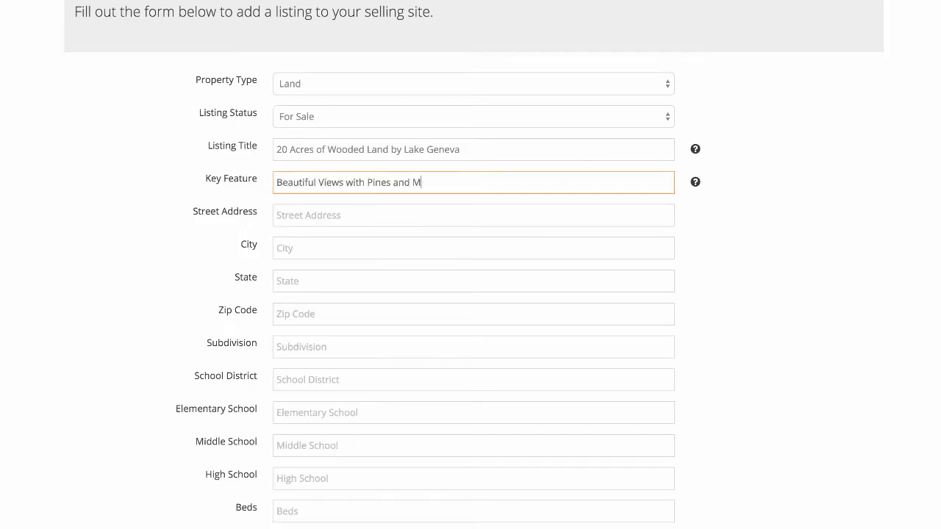
- Fill in the property's street address, city, state and zip code
{"action": "key", "text": "Tab"}
{"action": "type", "text": "4567 Tahoe Dr"}
{"action": "key", "text": "Tab"}
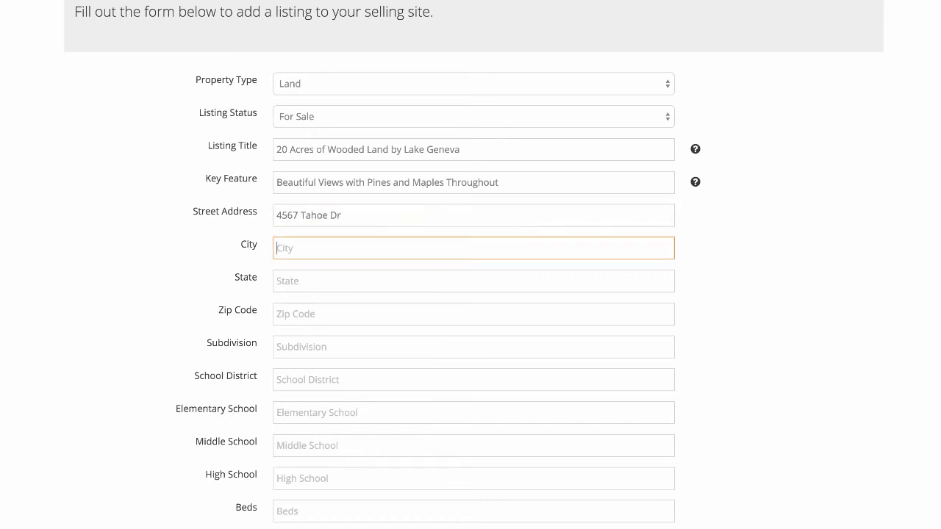
{"action": "type", "text": "Madison"}
{"action": "key", "text": "Tab"}
{"action": "type", "text": "GA"}
{"action": "key", "text": "Tab"}
{"action": "type", "text": "12345"}
{"action": "key", "text": "Tab"}
- Enter N/A for beds, baths and year built, 871,200 for square feet and 20 for the lot size
{"action": "left_click", "coordinate": [486, 504]}
{"action": "scroll", "coordinate": [485, 504], "scroll_direction": "down", "scroll_amount": 4}
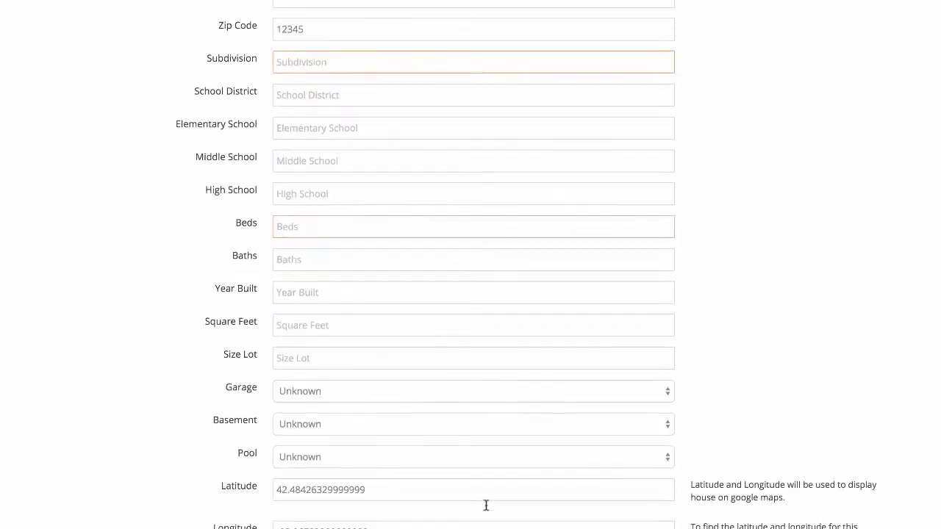
{"action": "type", "text": "N/A"}
{"action": "key", "text": "Tab"}
{"action": "type", "text": "N/A"}
{"action": "key", "text": "Tab"}
{"action": "type", "text": "N/A"}
{"action": "key", "text": "Tab"}
{"action": "type", "text": "871,200"}
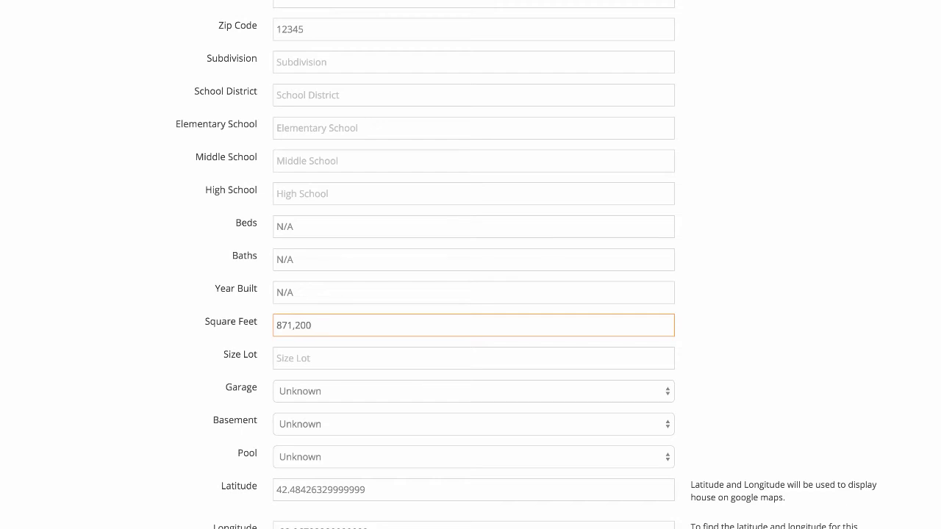
{"action": "key", "text": "Tab"}
{"action": "type", "text": "20"}
{"action": "key", "text": "Tab"}
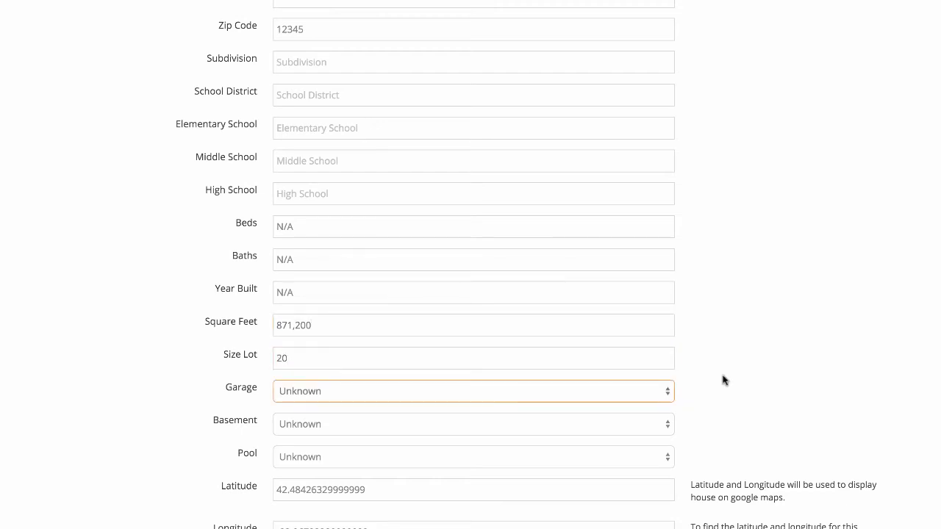
- Set the listing's garage, basement and pool options to None
{"action": "left_click", "coordinate": [661, 391]}
{"action": "left_click", "coordinate": [661, 403]}
{"action": "left_click", "coordinate": [658, 424]}
{"action": "left_click", "coordinate": [657, 436]}
{"action": "left_click", "coordinate": [657, 457]}
{"action": "left_click", "coordinate": [656, 471]}
- Set the asking price to 49,000 and make owner financing available at 500 per month with a 5,000 down payment
{"action": "scroll", "coordinate": [645, 441], "scroll_direction": "down", "scroll_amount": 4}
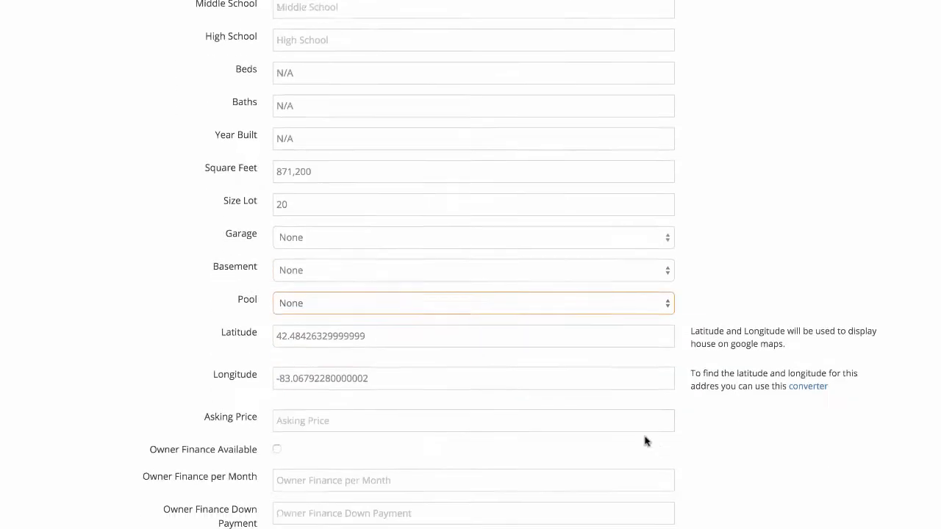
{"action": "left_click", "coordinate": [640, 415]}
{"action": "type", "text": "49,000"}
{"action": "left_click", "coordinate": [277, 443]}
{"action": "key", "text": "Tab"}
{"action": "type", "text": "500"}
{"action": "key", "text": "Tab"}
{"action": "type", "text": "5,000"}
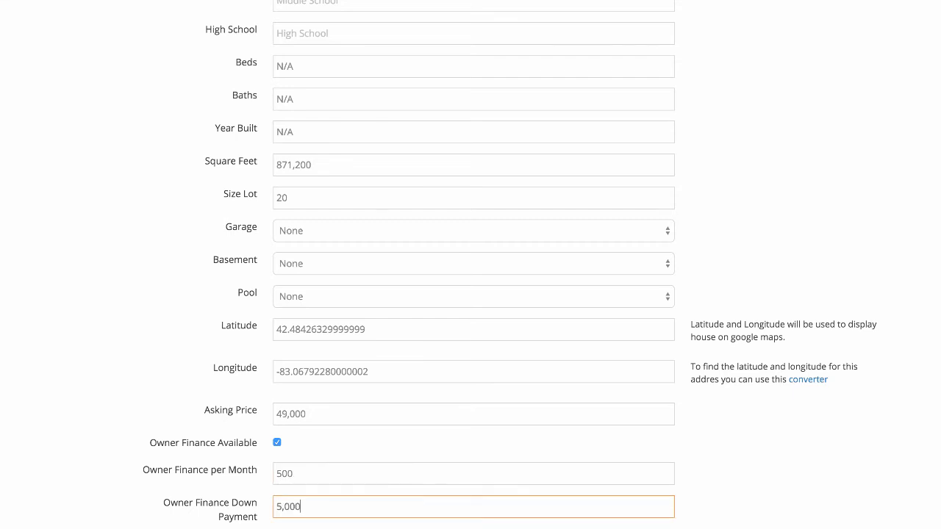
- Paste in the prepared property description and the YouTube embed code for the walkthrough video
{"action": "scroll", "coordinate": [439, 238], "scroll_direction": "down", "scroll_amount": 8}
{"action": "left_click", "coordinate": [439, 238]}
{"action": "key", "text": "super+v"}
{"action": "key", "text": "Tab"}
{"action": "type", "text": "<iframe width=\"560\" height=\"315\" src=\"https://www.youtube.com/embed/gbrkMDkHRqc\" frameborder=\"0\" allowfullscreen></iframe>"}
{"action": "left_click", "coordinate": [807, 424]}
{"action": "scroll", "coordinate": [808, 424], "scroll_direction": "down", "scroll_amount": 1}
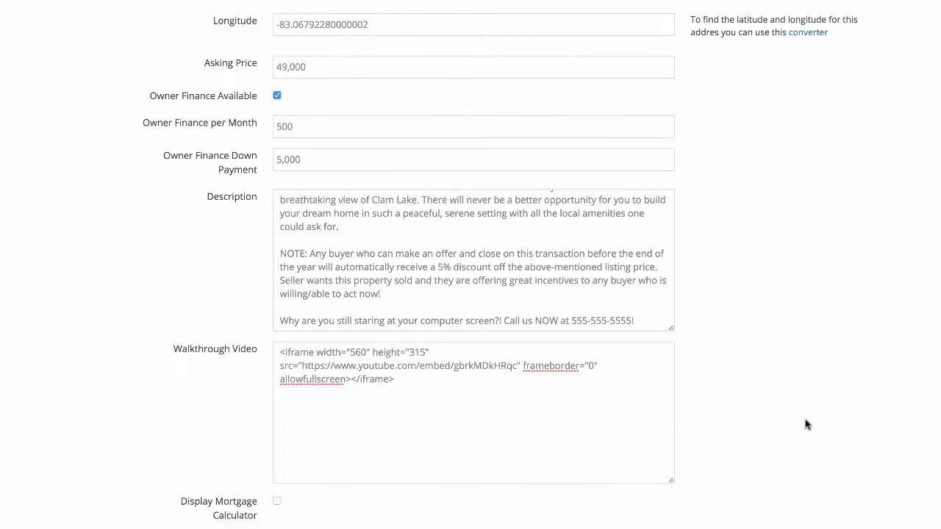
{"action": "scroll", "coordinate": [808, 424], "scroll_direction": "down", "scroll_amount": 3}
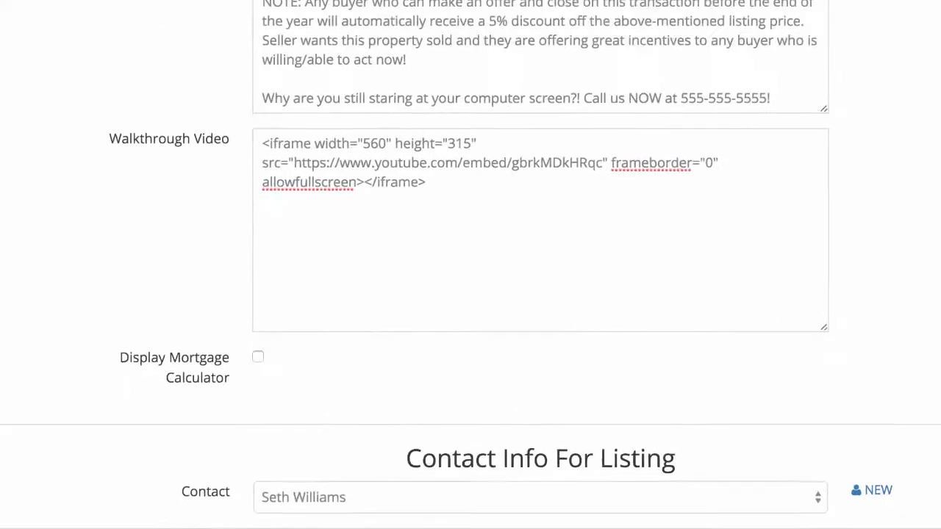
- Submit the listing and finish it with the images IMG_3348.JPG, IMG_7719.JPG, IMG_7723.JPG, IMG_7730.JPG and map1.jpg
{"action": "left_click", "coordinate": [316, 463]}
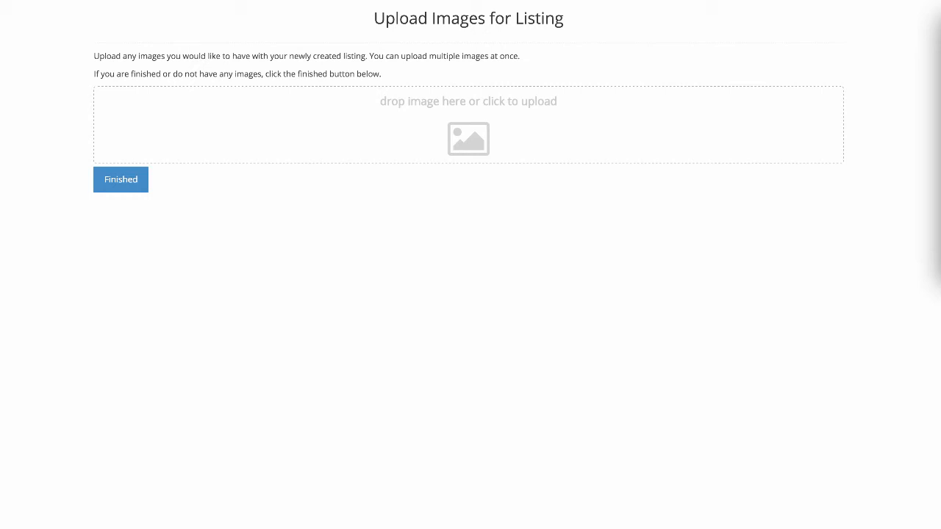
{"action": "left_click_drag", "start_coordinate": [934, 103], "coordinate": [468, 118]}
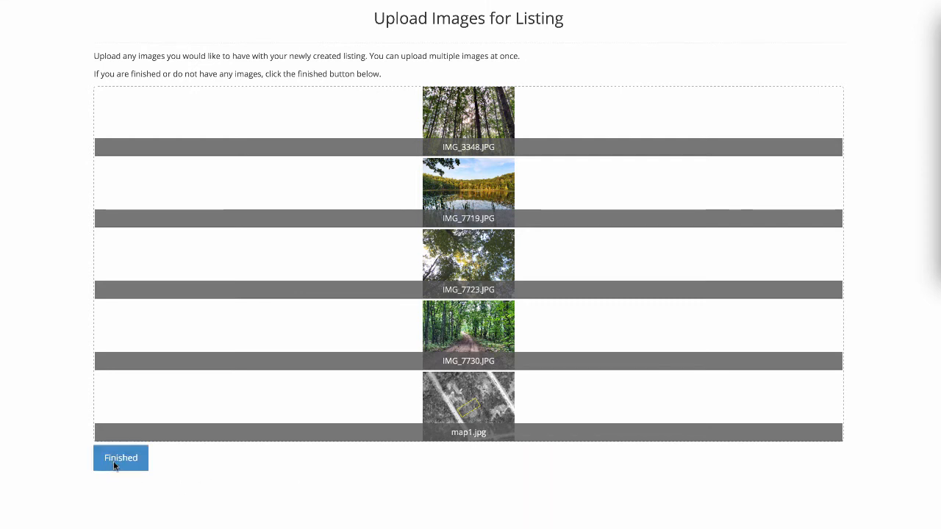
{"action": "left_click", "coordinate": [116, 461]}
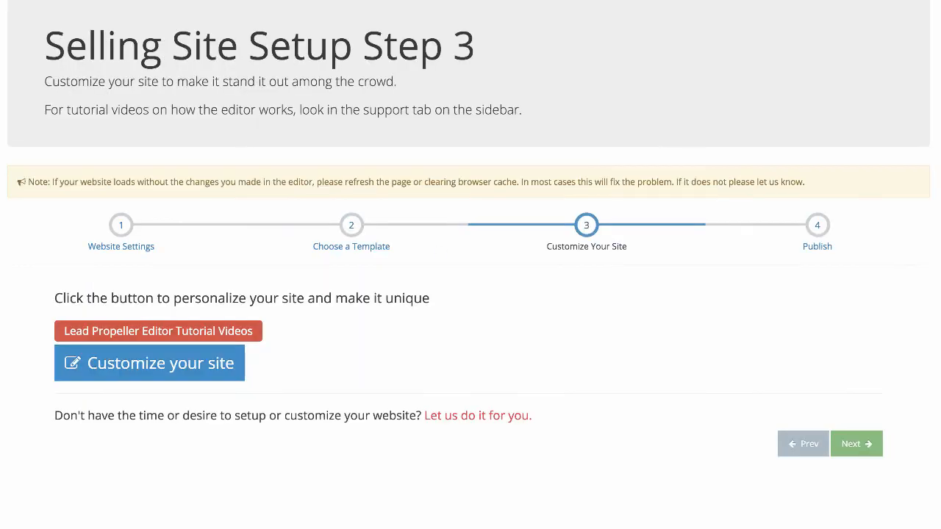
- View the new listing's details from the live website's Land For Sale page and browse through all its photos
{"action": "left_click", "coordinate": [152, 367]}
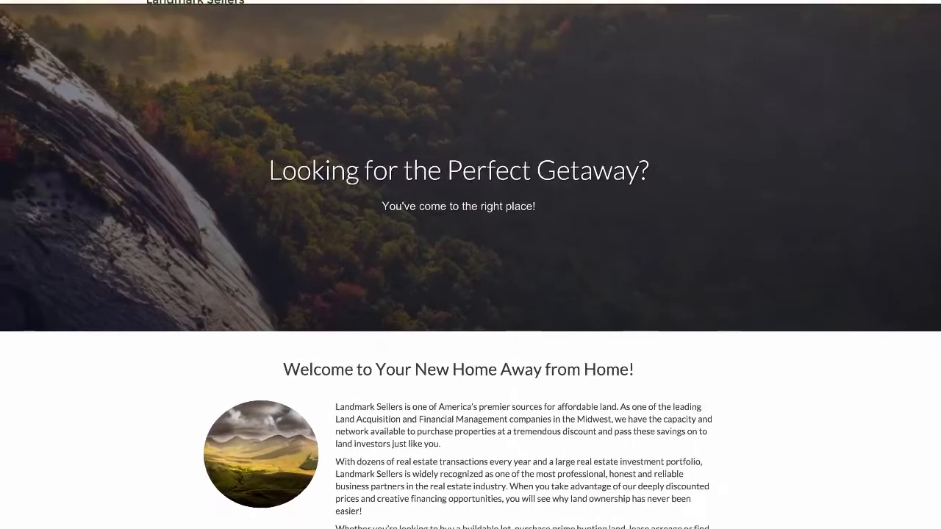
{"action": "left_click", "coordinate": [646, 14]}
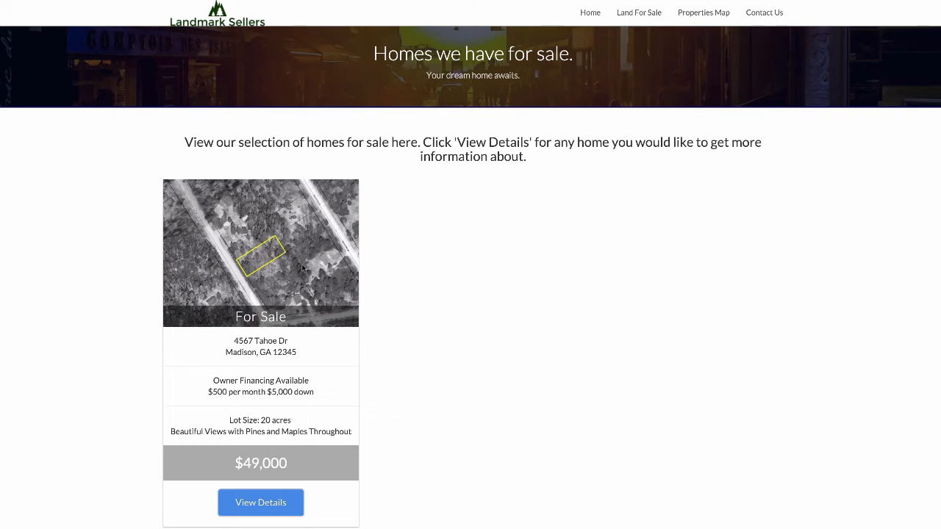
{"action": "left_click", "coordinate": [261, 502]}
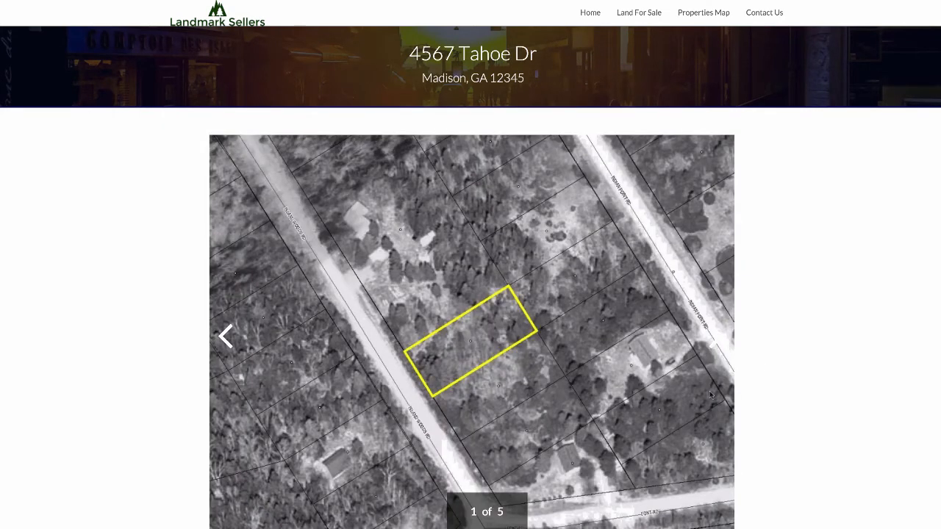
{"action": "scroll", "coordinate": [711, 395], "scroll_direction": "down", "scroll_amount": 3}
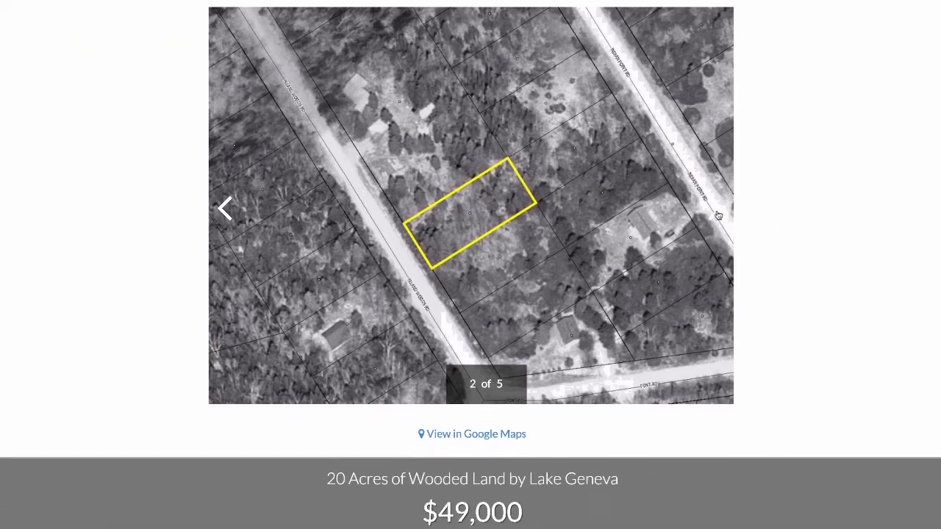
{"action": "left_click", "coordinate": [717, 211]}
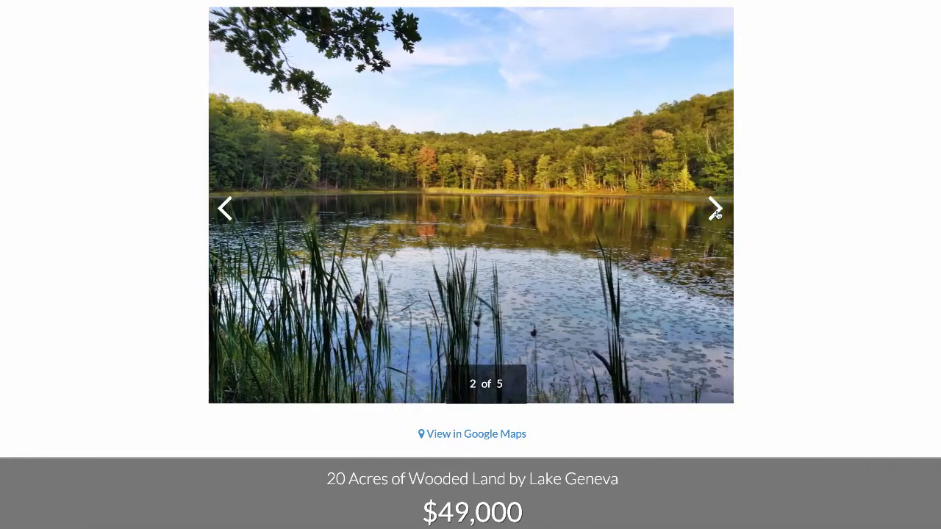
{"action": "left_click", "coordinate": [717, 212]}
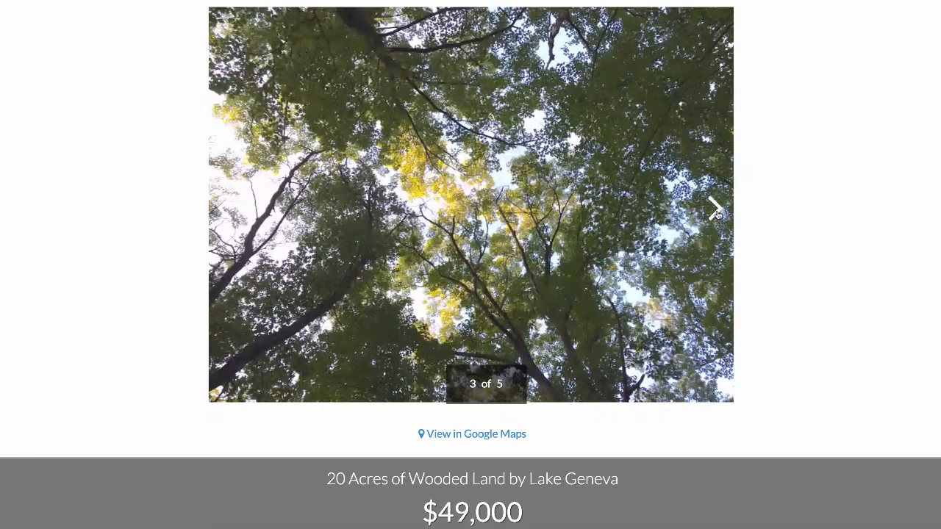
{"action": "left_click", "coordinate": [716, 211]}
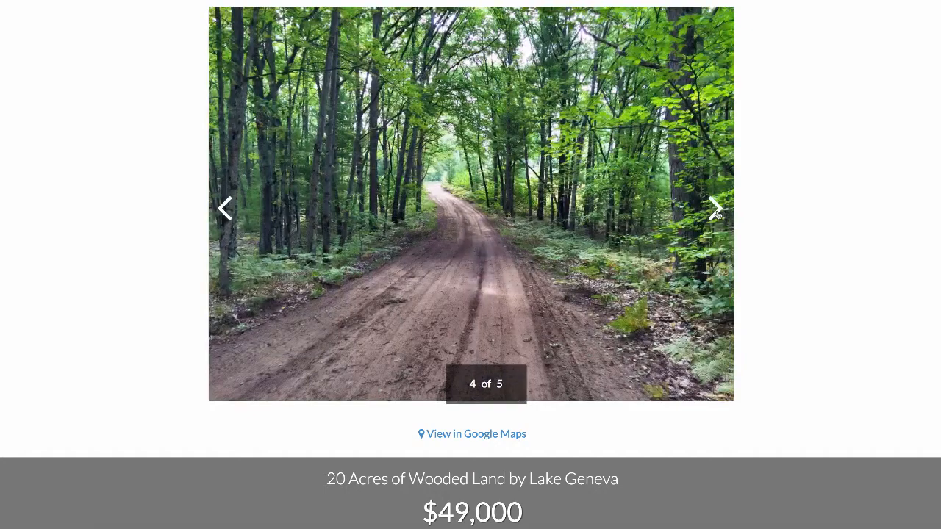
{"action": "left_click", "coordinate": [717, 211]}
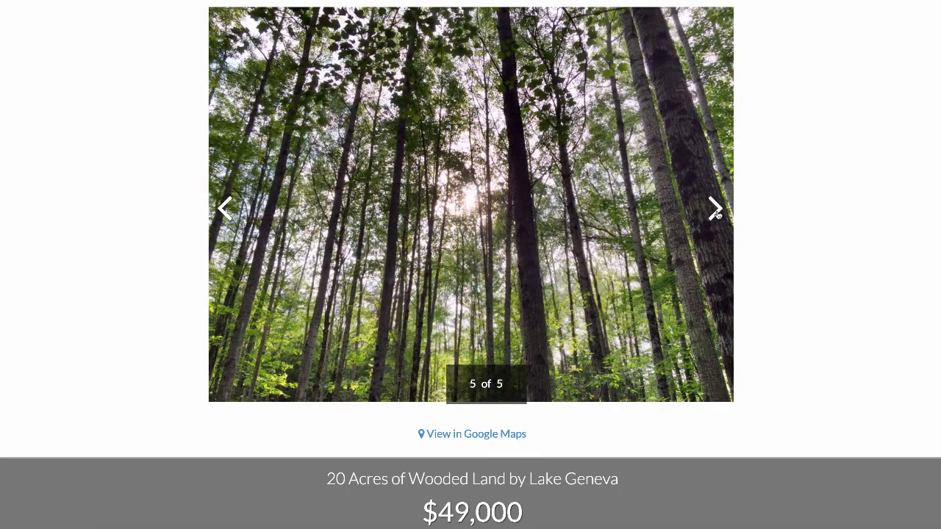
- Review the listing's description and briefly play the embedded video, closing its ad overlay and pausing playback
{"action": "scroll", "coordinate": [717, 213], "scroll_direction": "down", "scroll_amount": 4}
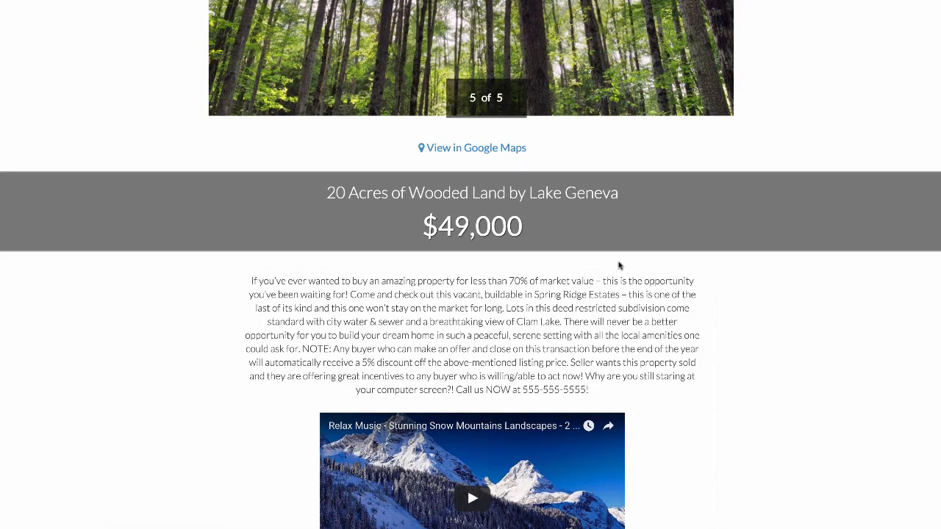
{"action": "scroll", "coordinate": [620, 265], "scroll_direction": "down", "scroll_amount": 3}
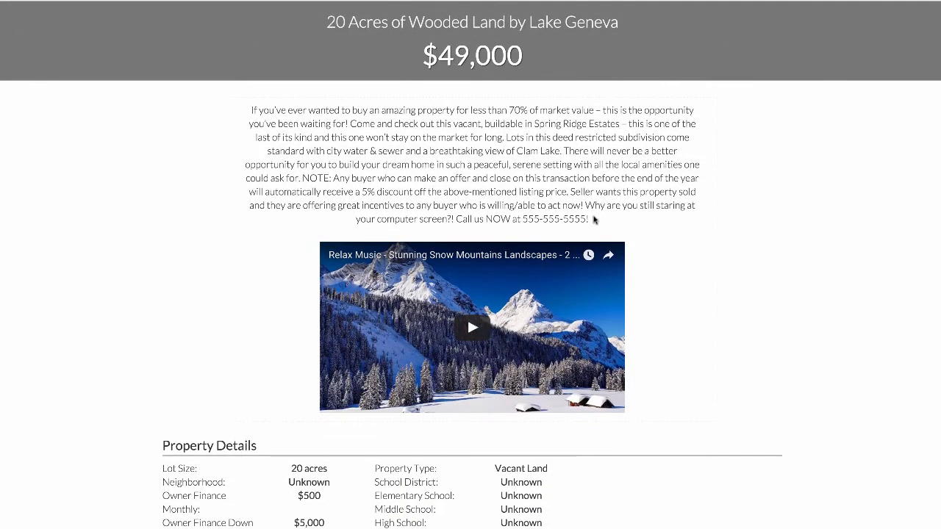
{"action": "scroll", "coordinate": [594, 219], "scroll_direction": "down", "scroll_amount": 1}
{"action": "scroll", "coordinate": [695, 243], "scroll_direction": "down", "scroll_amount": 2}
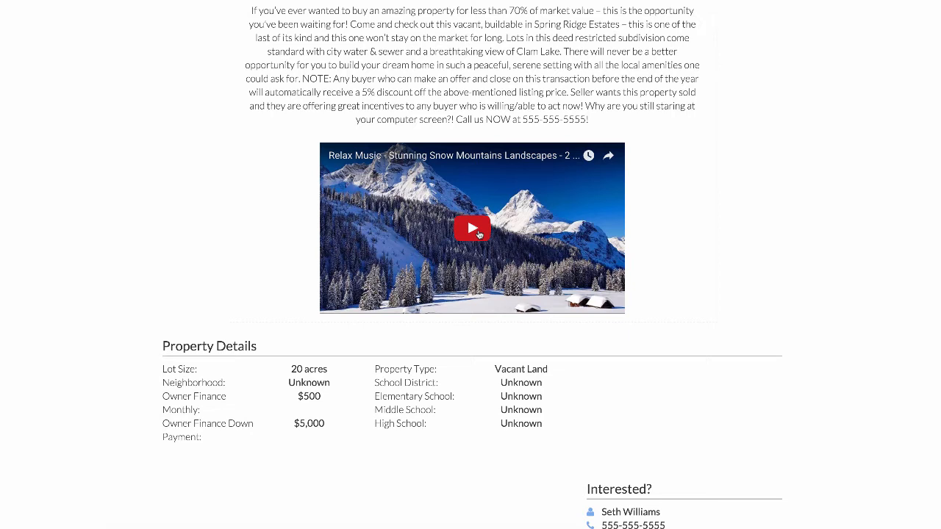
{"action": "left_click", "coordinate": [476, 229]}
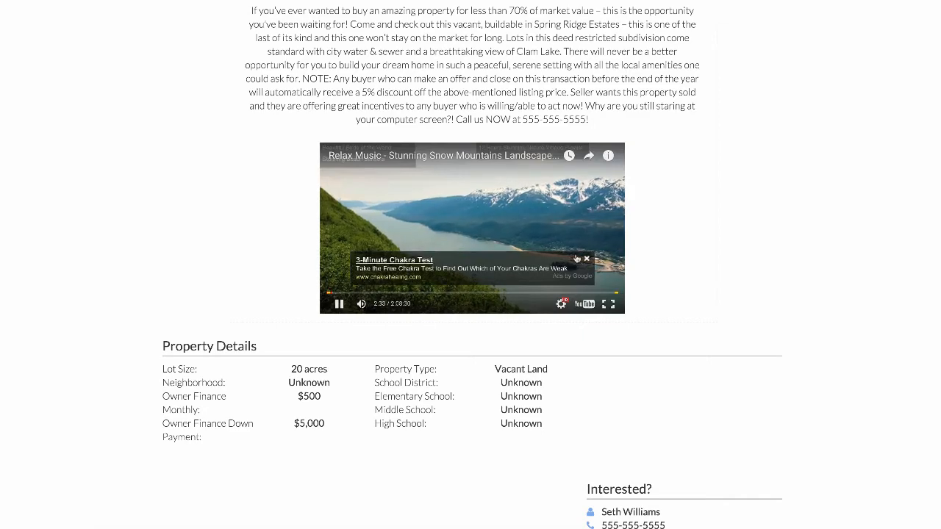
{"action": "left_click", "coordinate": [586, 259]}
{"action": "left_click", "coordinate": [588, 196]}
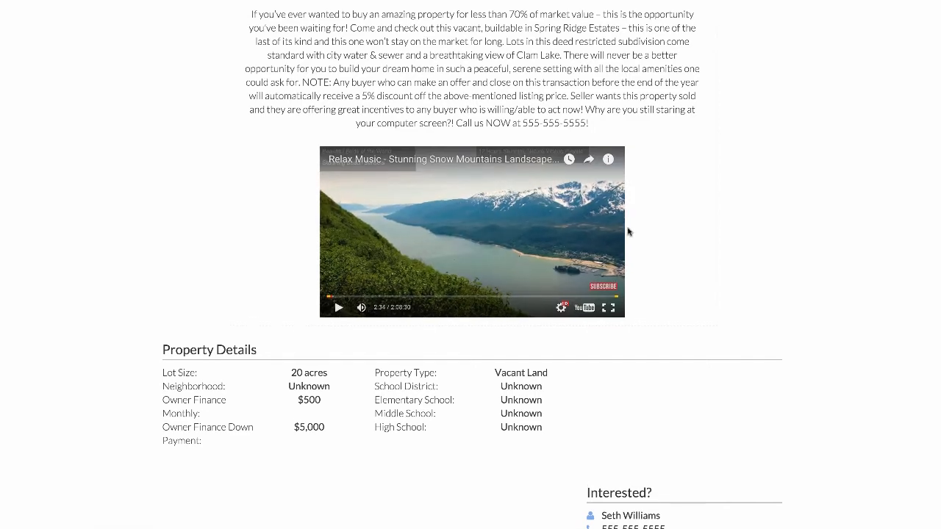
- Check the property details, contact information and location map further down the listing page
{"action": "scroll", "coordinate": [627, 231], "scroll_direction": "down", "scroll_amount": 5}
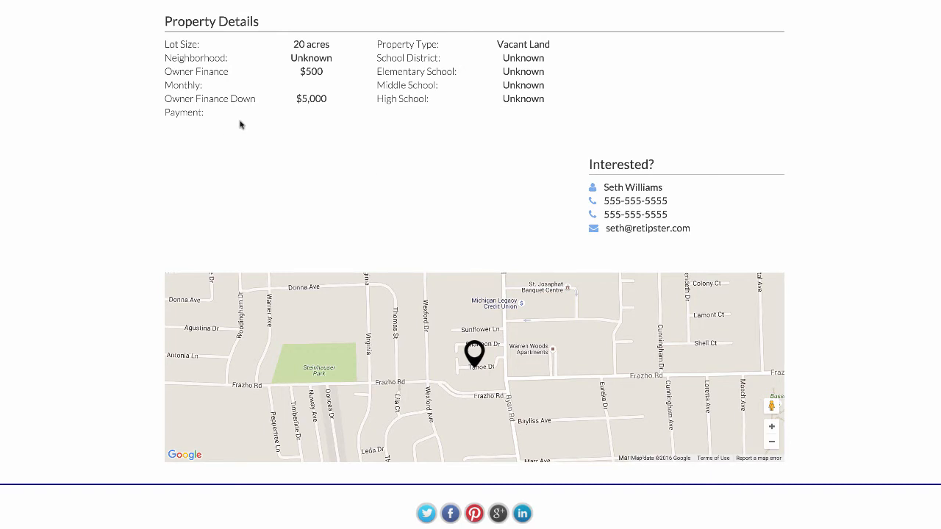
{"action": "scroll", "coordinate": [242, 125], "scroll_direction": "down", "scroll_amount": 1}
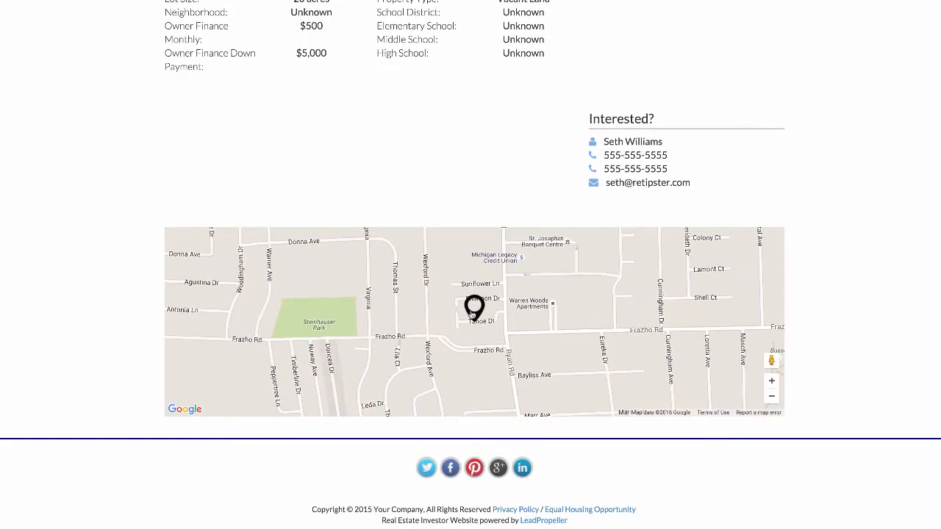
{"action": "scroll", "coordinate": [796, 232], "scroll_direction": "up", "scroll_amount": 15}
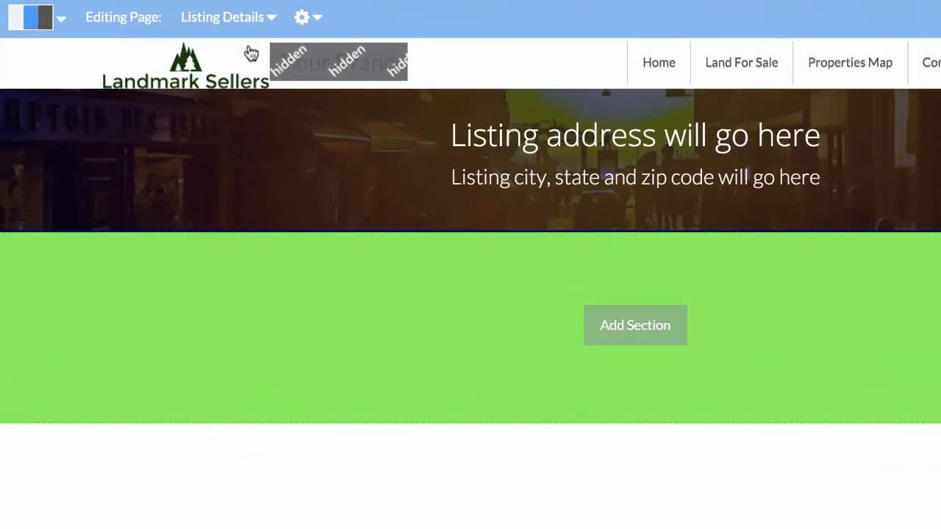
- Switch the editor to the For Sale page without saving pending changes, and change its heading to "Land we have for sale."
{"action": "left_click", "coordinate": [257, 22]}
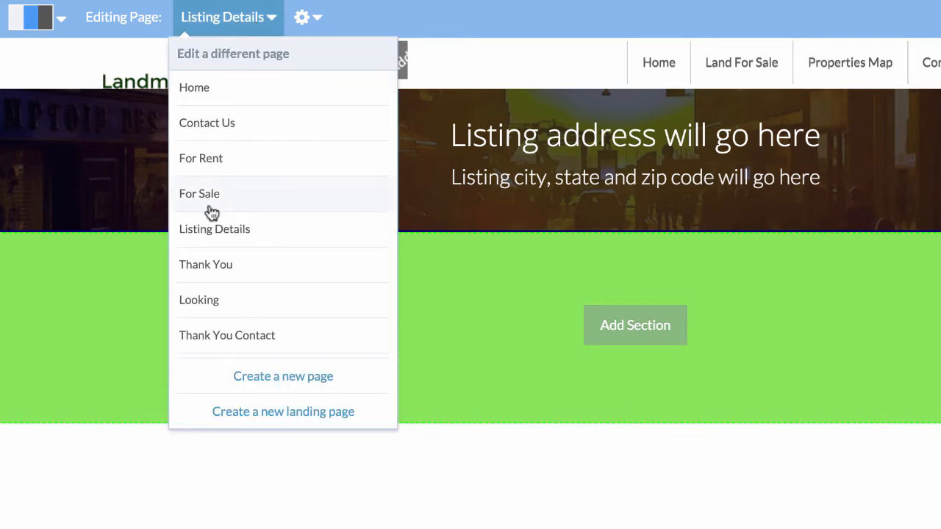
{"action": "left_click", "coordinate": [225, 203]}
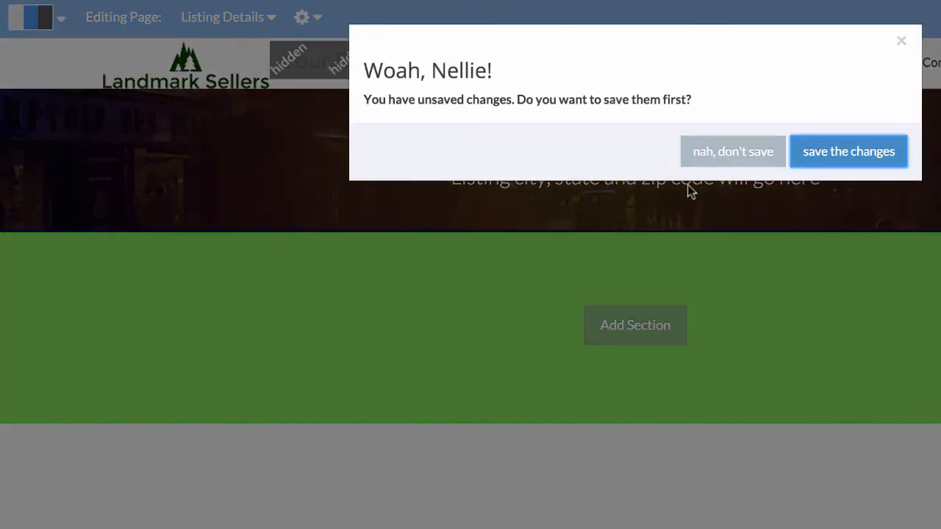
{"action": "left_click", "coordinate": [746, 154]}
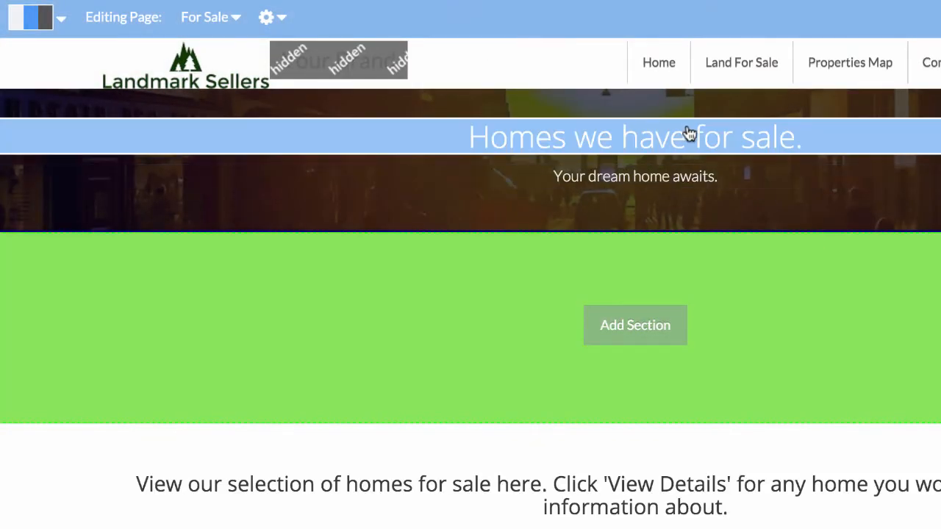
{"action": "left_click", "coordinate": [689, 133]}
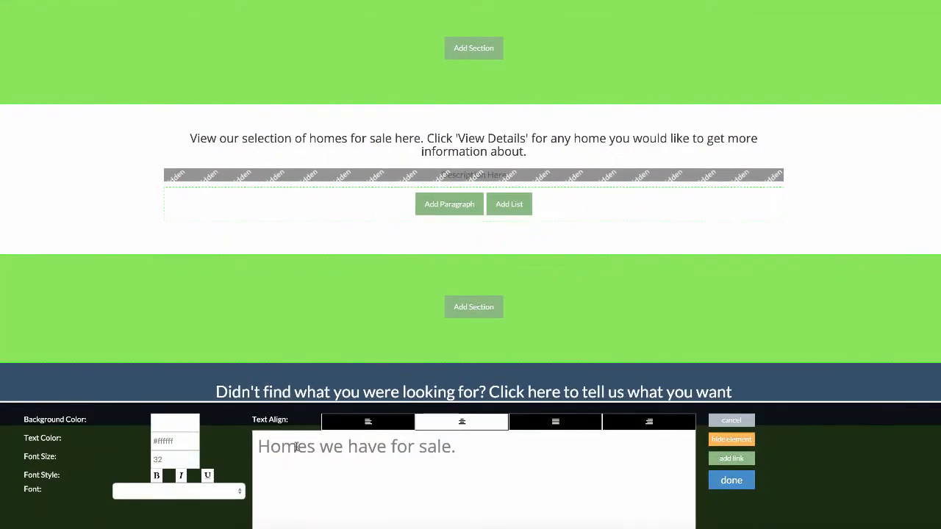
{"action": "double_click", "coordinate": [296, 447]}
{"action": "type", "text": "Land"}
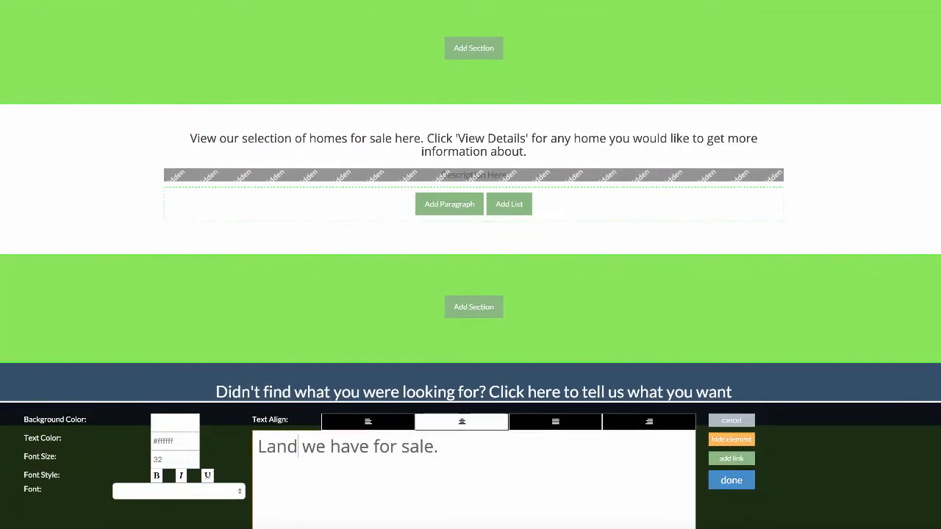
{"action": "left_click", "coordinate": [731, 480]}
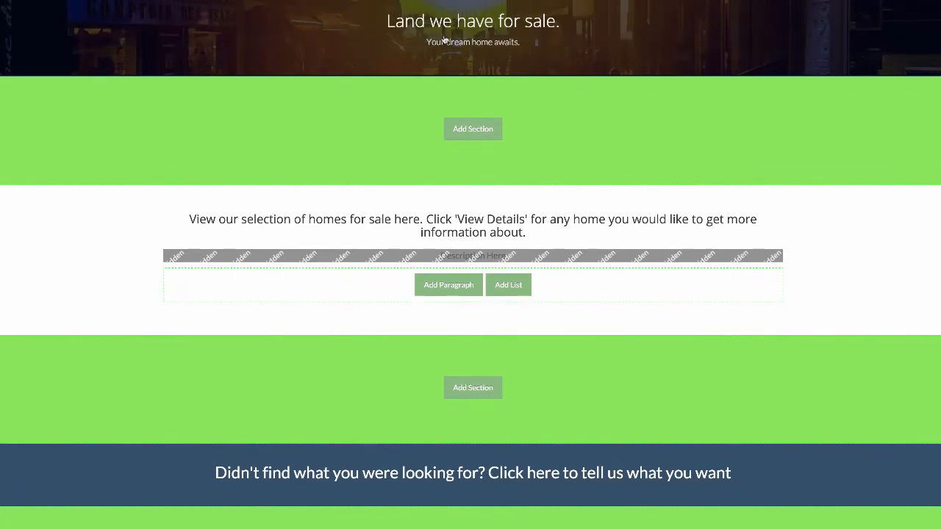
- Change the subheading under the page heading to "Your dream property awaits."
{"action": "left_click", "coordinate": [445, 41]}
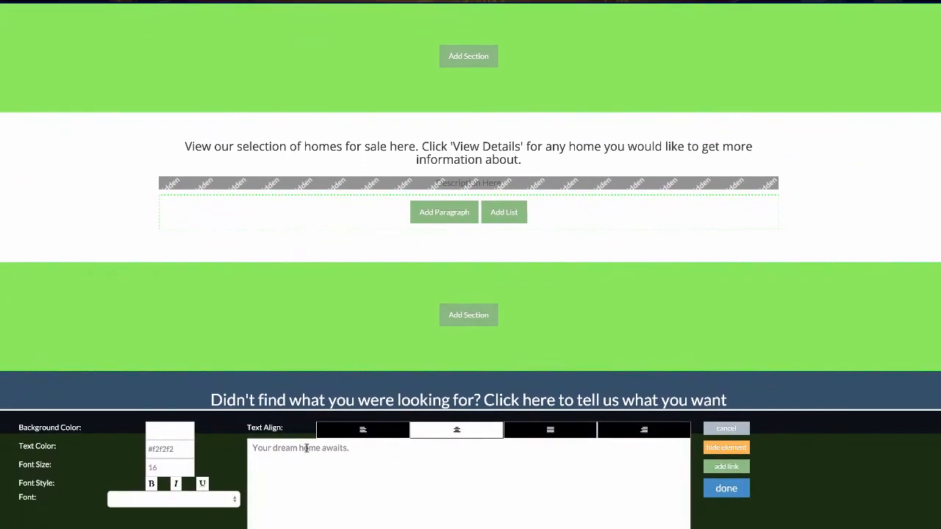
{"action": "double_click", "coordinate": [307, 448]}
{"action": "type", "text": "property"}
{"action": "left_click", "coordinate": [727, 488]}
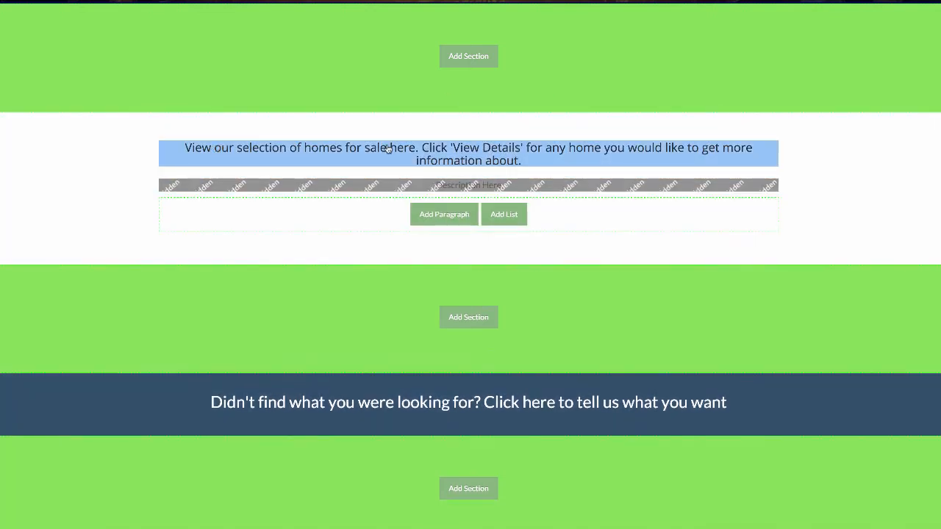
- Replace "homes" with "properties" in the For Sale page's intro text so it reads "View our selection of properties for sale here."
{"action": "left_click", "coordinate": [529, 151]}
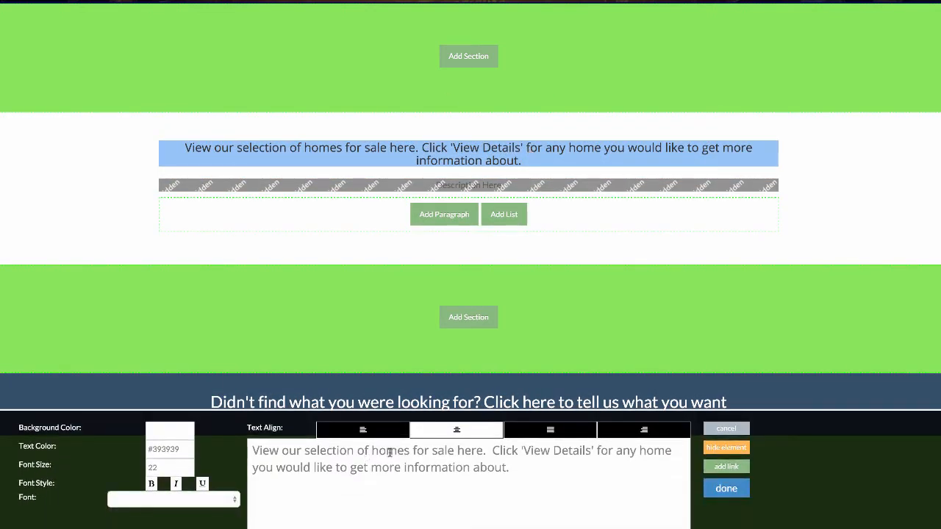
{"action": "double_click", "coordinate": [389, 452]}
{"action": "type", "text": "properties"}
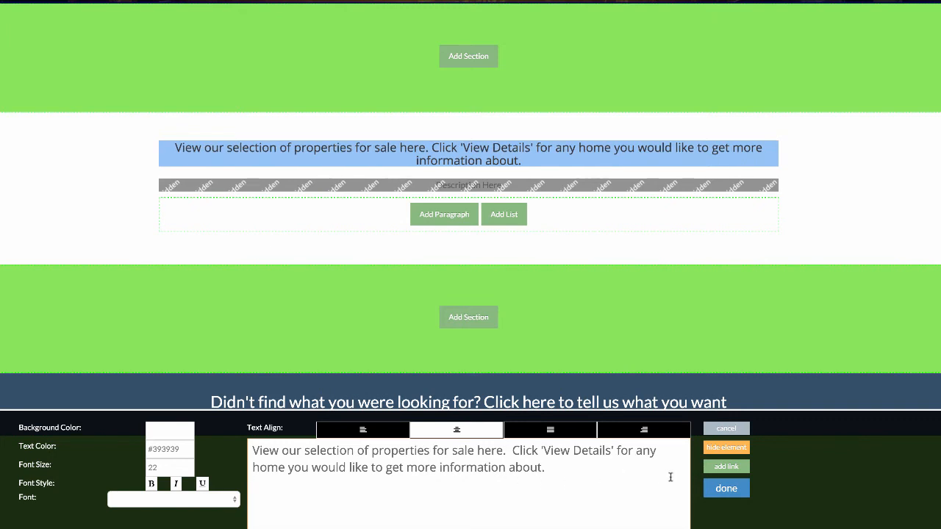
{"action": "left_click", "coordinate": [725, 489]}
{"action": "scroll", "coordinate": [672, 343], "scroll_direction": "down", "scroll_amount": 3}
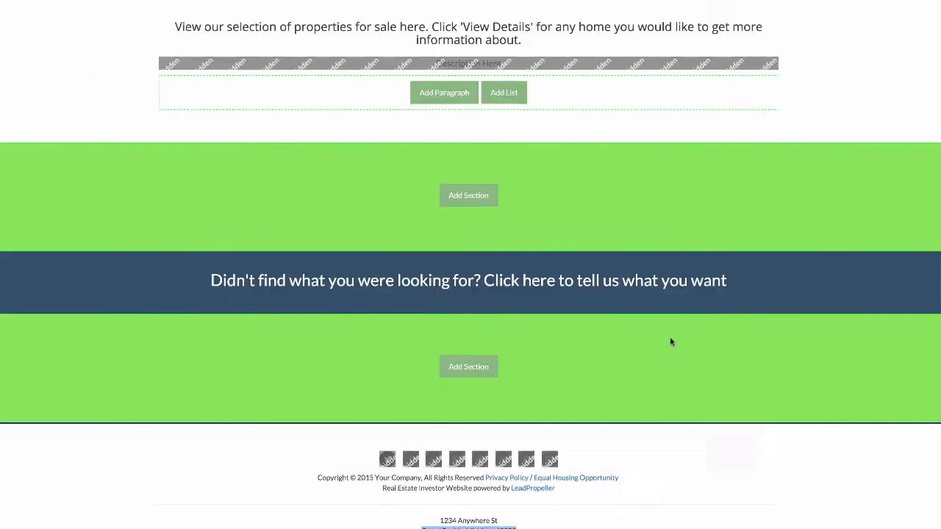
{"action": "scroll", "coordinate": [670, 342], "scroll_direction": "up", "scroll_amount": 4}
{"action": "scroll", "coordinate": [671, 342], "scroll_direction": "down", "scroll_amount": 1}
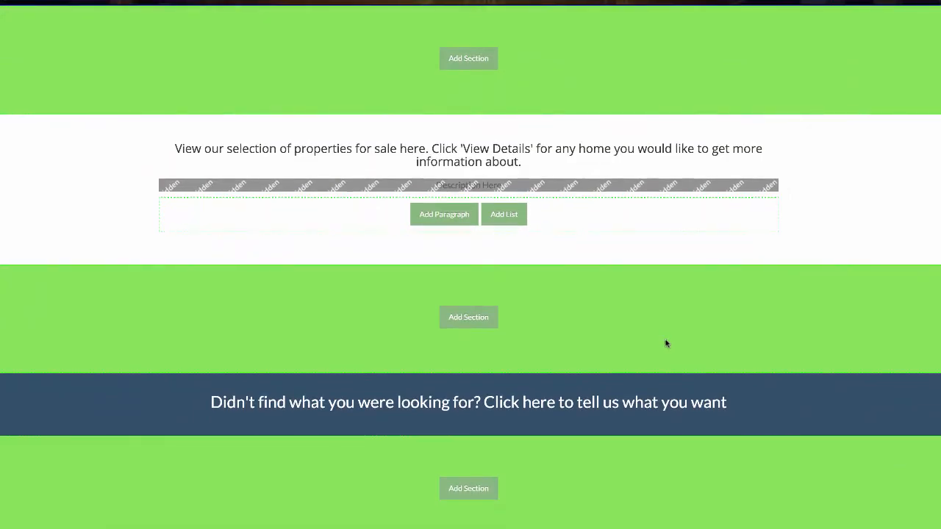
{"action": "scroll", "coordinate": [667, 343], "scroll_direction": "up", "scroll_amount": 3}
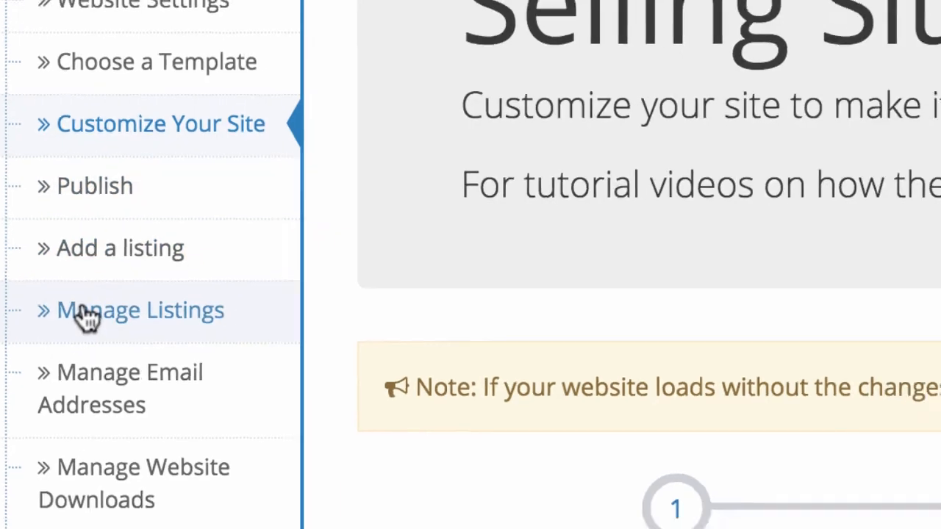
- Open the Madison listing for editing and remove the aerial map image map1.jpg from its listing images
{"action": "left_click", "coordinate": [96, 325]}
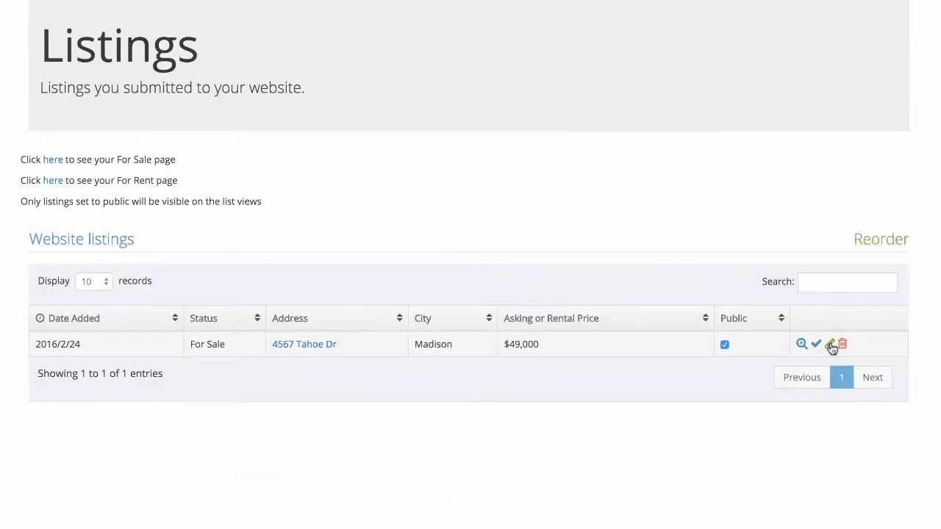
{"action": "left_click", "coordinate": [830, 344]}
{"action": "scroll", "coordinate": [836, 347], "scroll_direction": "down", "scroll_amount": 15}
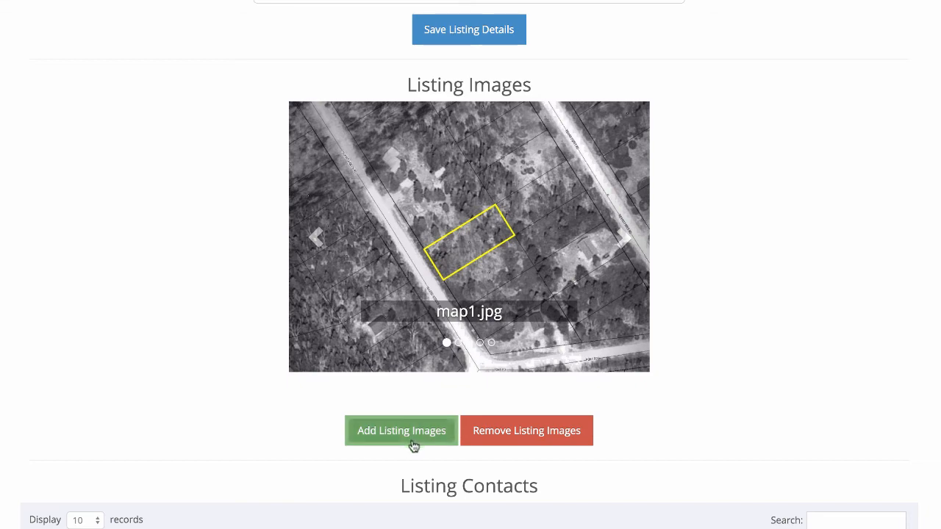
{"action": "left_click", "coordinate": [510, 433]}
{"action": "scroll", "coordinate": [109, 241], "scroll_direction": "down", "scroll_amount": 1}
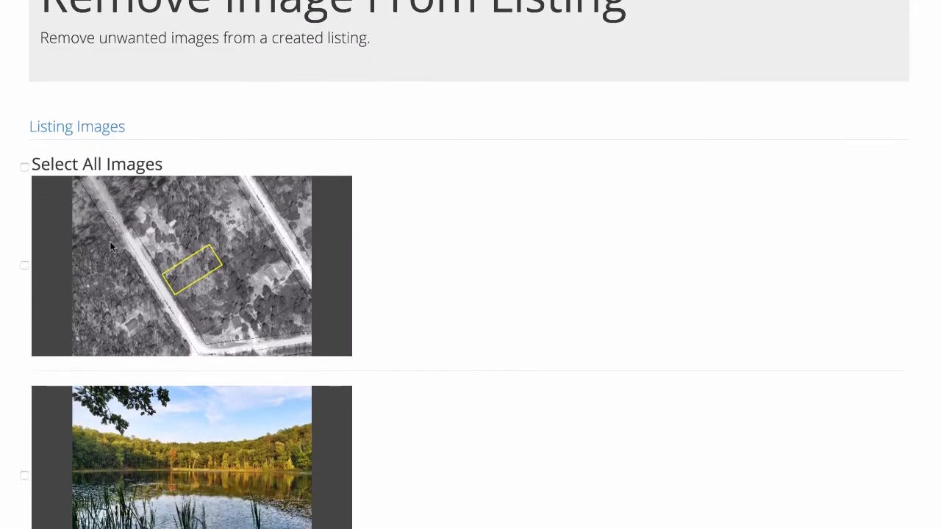
{"action": "left_click", "coordinate": [24, 244]}
{"action": "scroll", "coordinate": [409, 196], "scroll_direction": "down", "scroll_amount": 10}
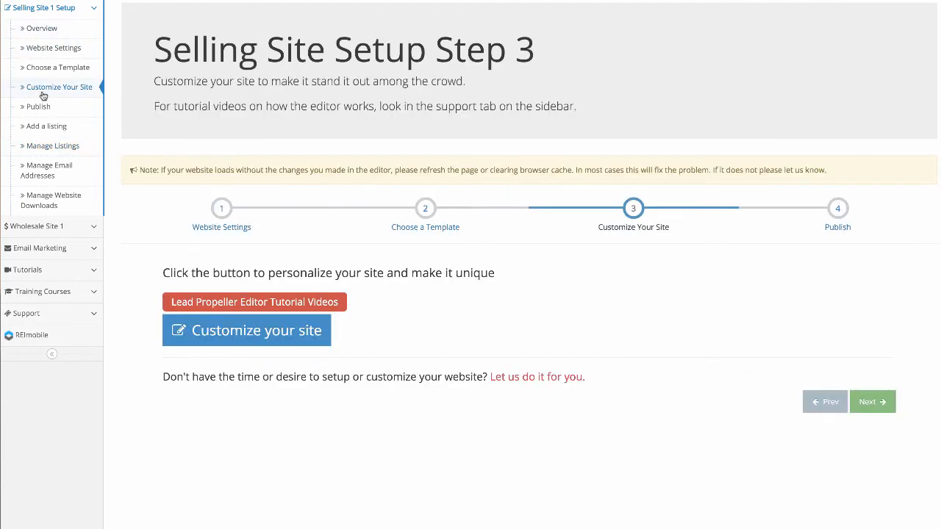
- Check the updated texts and listing photo on the live website's Land For Sale page
{"action": "left_click", "coordinate": [291, 335]}
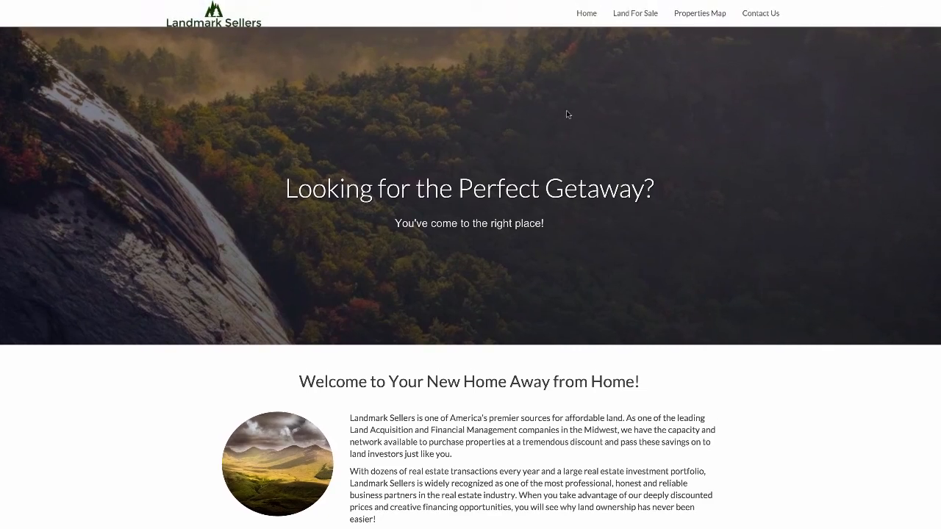
{"action": "left_click", "coordinate": [622, 15]}
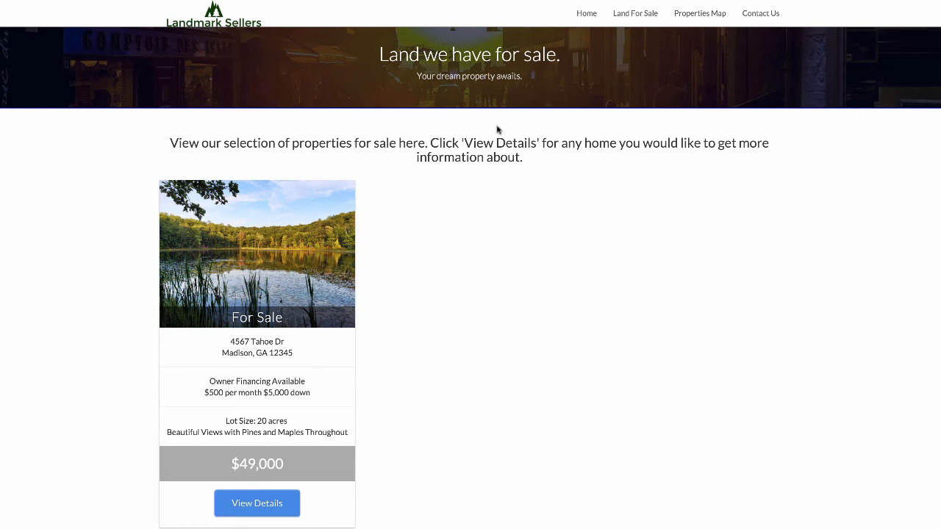
{"action": "scroll", "coordinate": [375, 149], "scroll_direction": "down", "scroll_amount": 1}
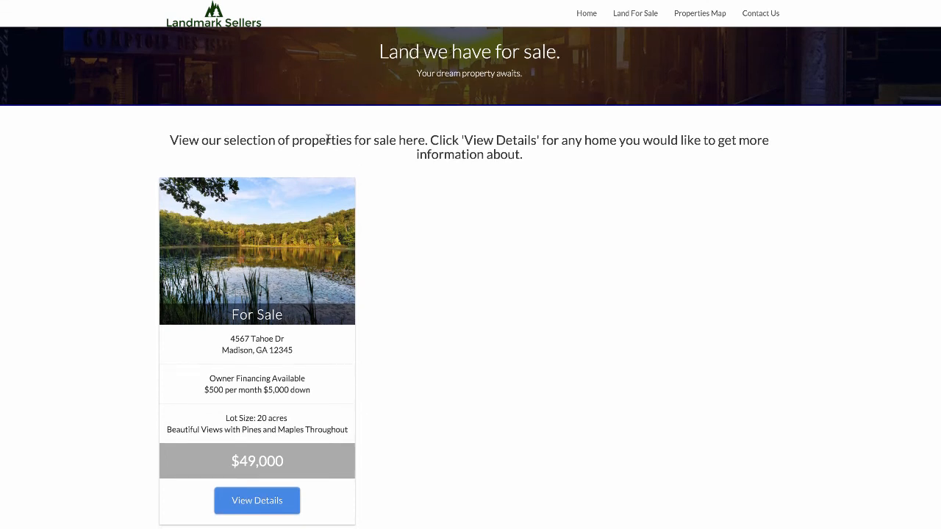
- Open the Madison listing's details page on the live website and review all its photos, listing details, contact section and location map
{"action": "left_click", "coordinate": [262, 507]}
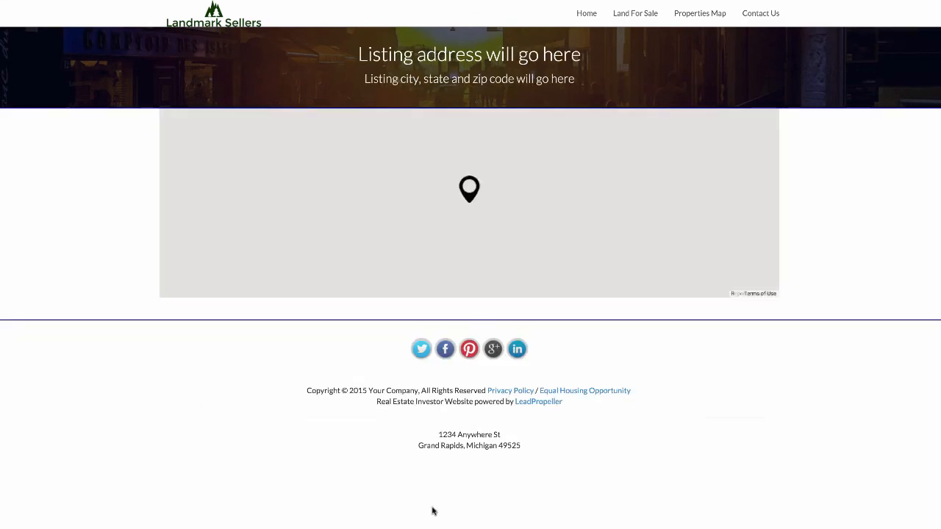
{"action": "scroll", "coordinate": [800, 340], "scroll_direction": "down", "scroll_amount": 3}
{"action": "left_click", "coordinate": [711, 211]}
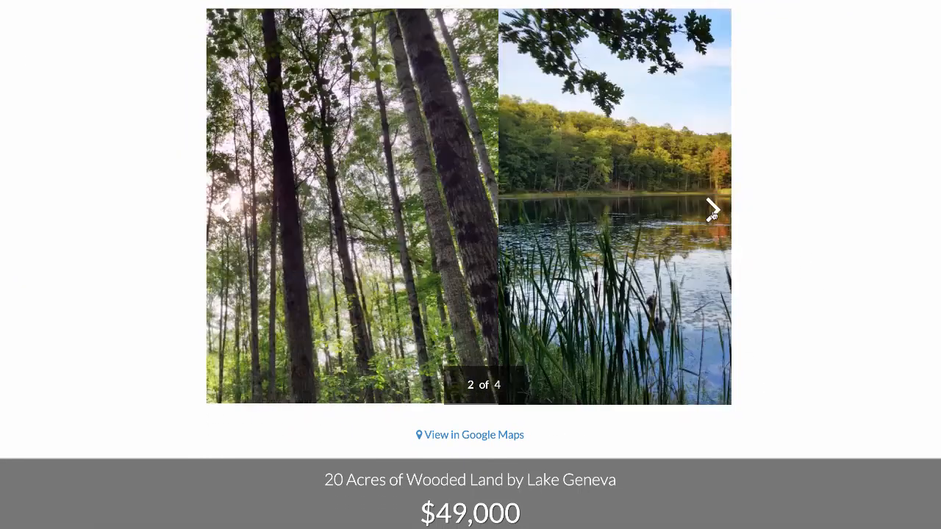
{"action": "left_click", "coordinate": [712, 211]}
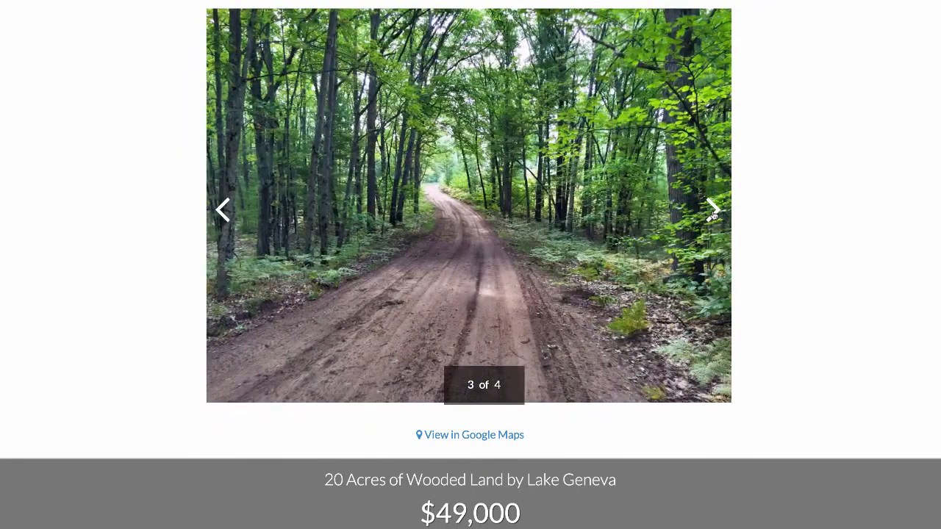
{"action": "left_click", "coordinate": [711, 211]}
{"action": "scroll", "coordinate": [745, 210], "scroll_direction": "down", "scroll_amount": 10}
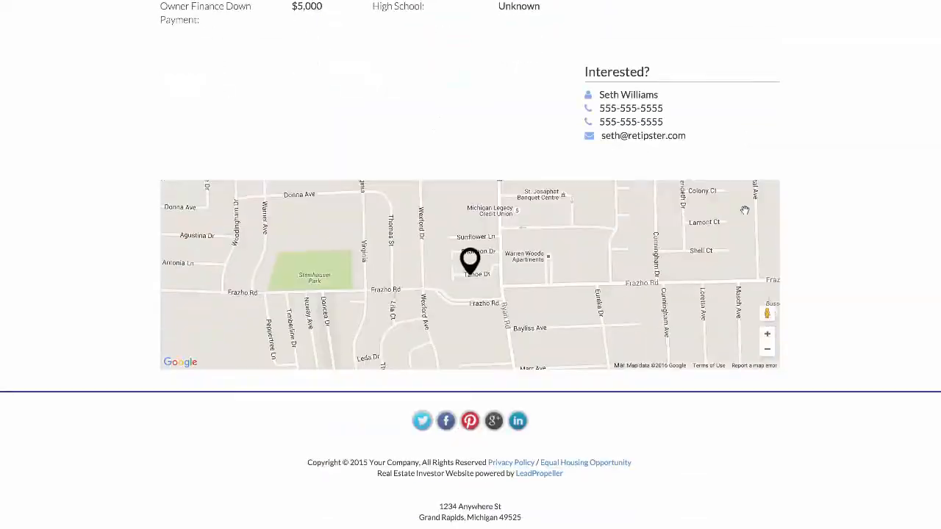
{"action": "scroll", "coordinate": [743, 211], "scroll_direction": "up", "scroll_amount": 10}
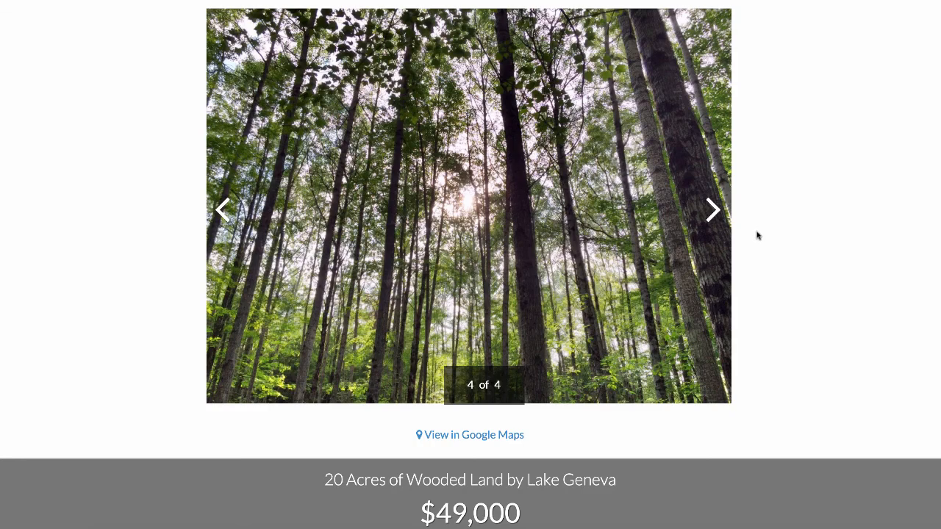
{"action": "scroll", "coordinate": [758, 235], "scroll_direction": "up", "scroll_amount": 2}
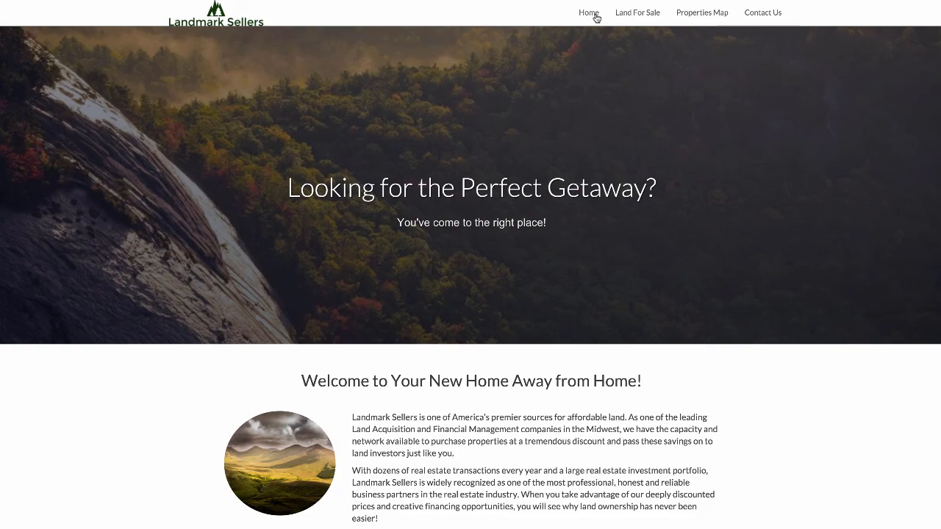
- Review the live home page from its banner and welcome text to the video tour section
{"action": "scroll", "coordinate": [814, 352], "scroll_direction": "down", "scroll_amount": 5}
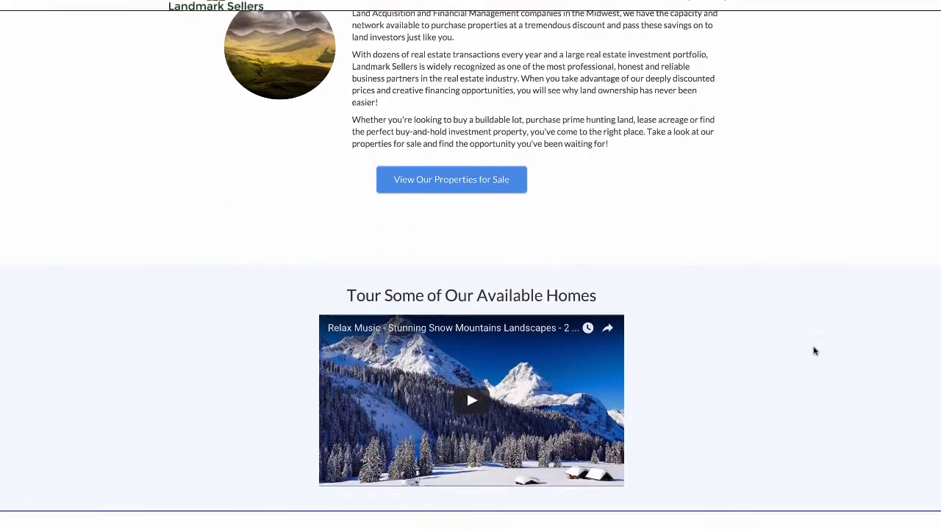
{"action": "scroll", "coordinate": [813, 349], "scroll_direction": "up", "scroll_amount": 5}
{"action": "scroll", "coordinate": [783, 347], "scroll_direction": "down", "scroll_amount": 1}
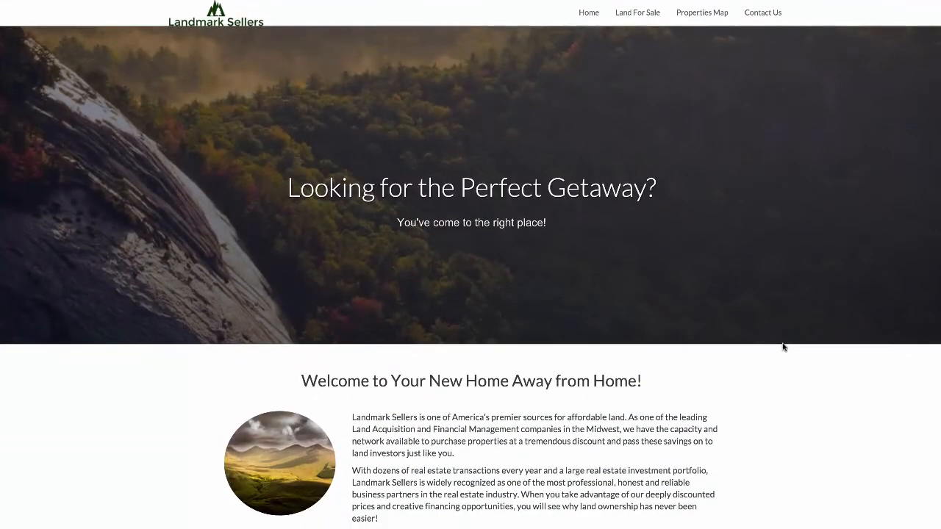